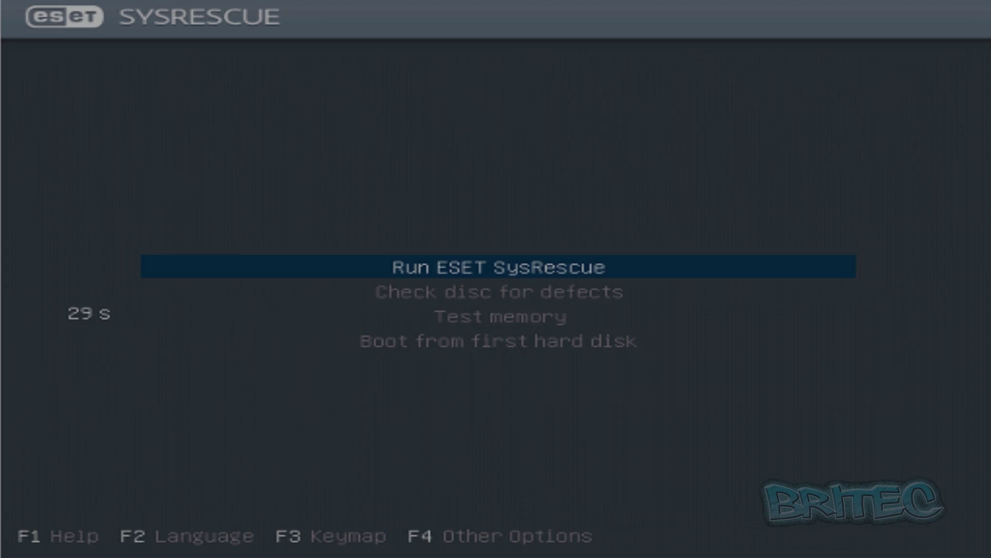
# Look through the boot options and start the Run ESET SysRescue entry.
pyautogui.press('Down')
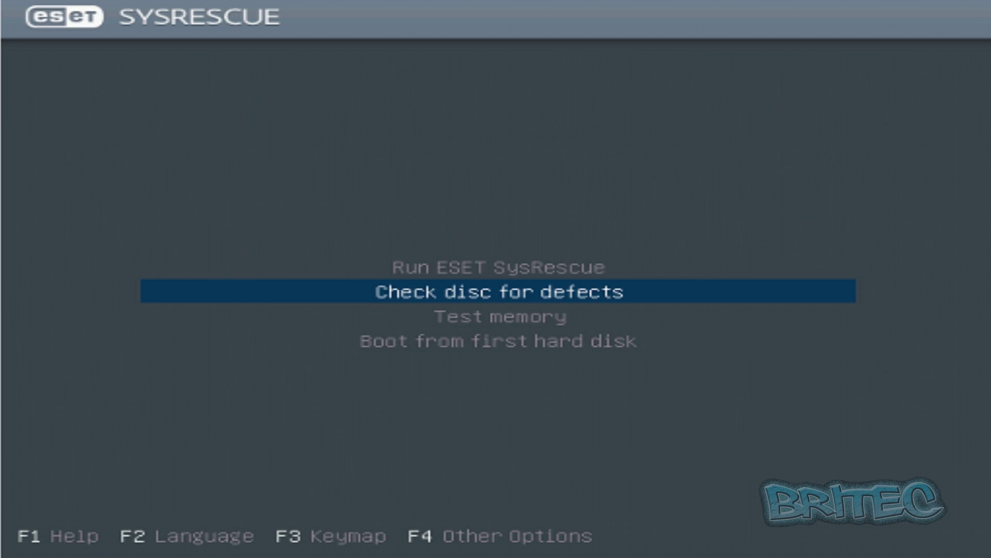
pyautogui.press('Up')
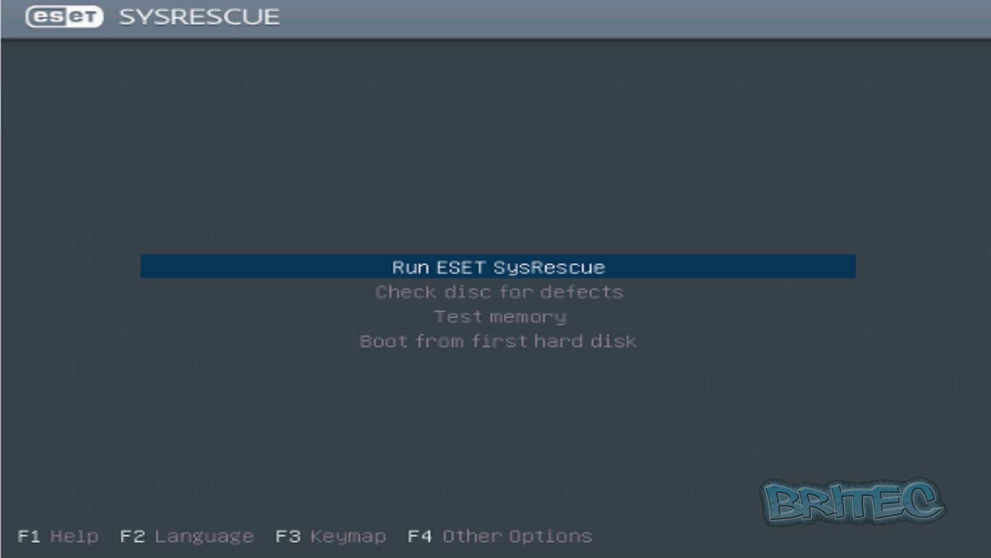
pyautogui.press('Down')
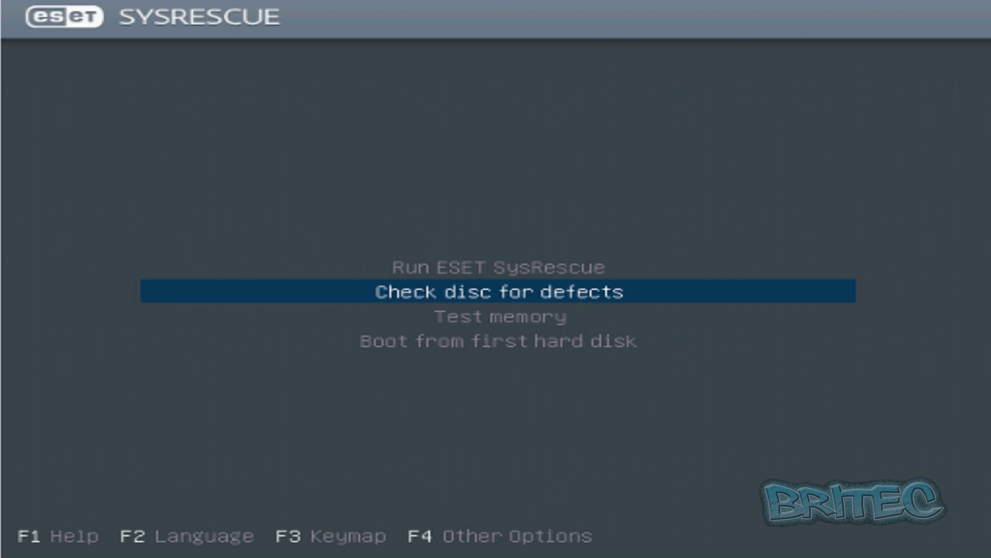
pyautogui.press('Up')
pyautogui.press('Down')
pyautogui.press('Down')
pyautogui.press('Down')
pyautogui.press('Up')
pyautogui.press('Up')
pyautogui.press('Up')
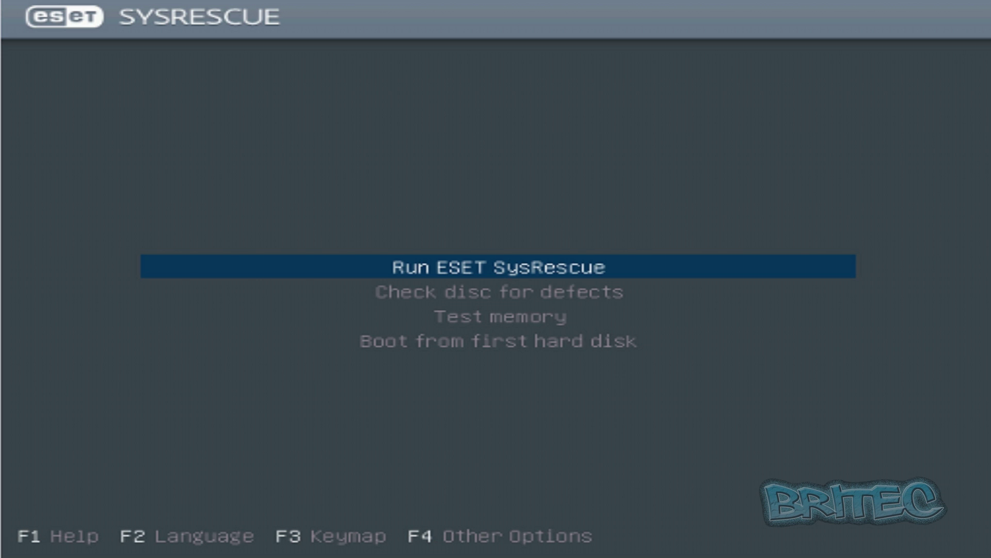
pyautogui.press('Return')
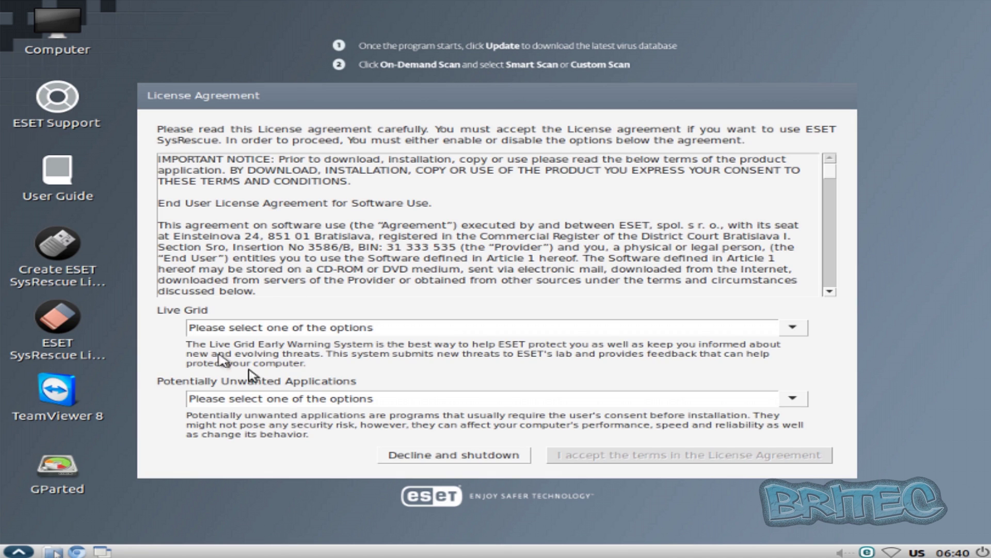
# Enable the Live Grid Early Warning System and detection of potentially unwanted applications, and accept the License Agreement.
pyautogui.click(419, 330)
pyautogui.click(385, 367)
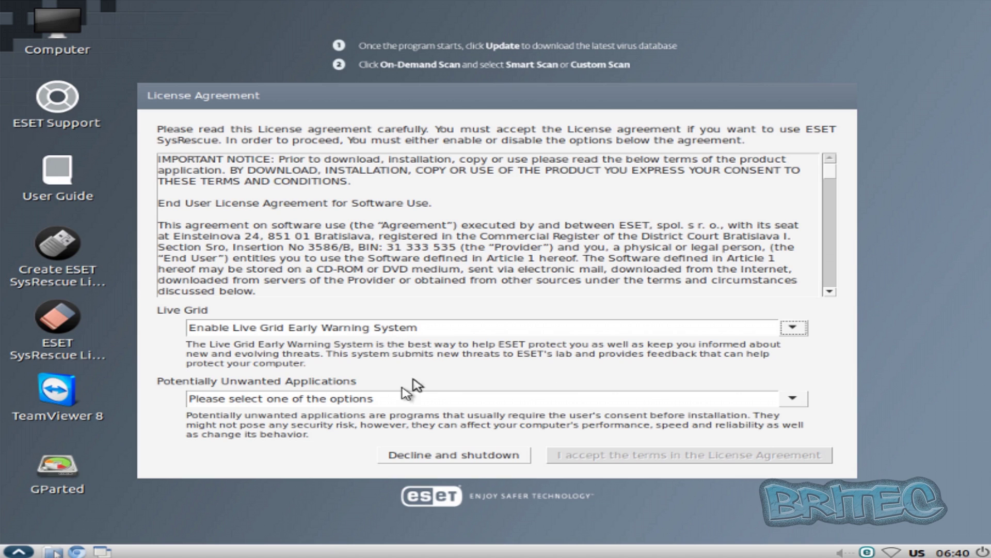
pyautogui.click(382, 400)
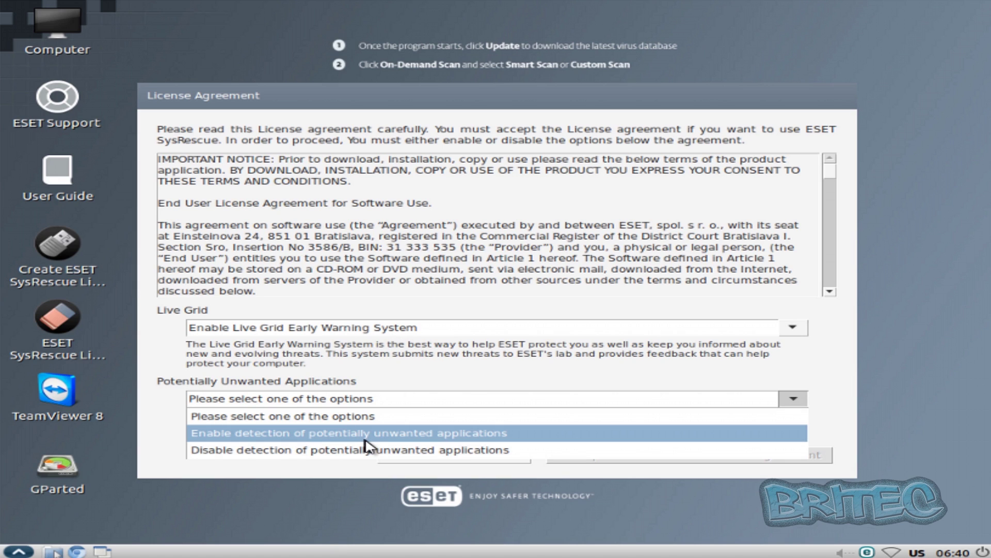
pyautogui.click(443, 437)
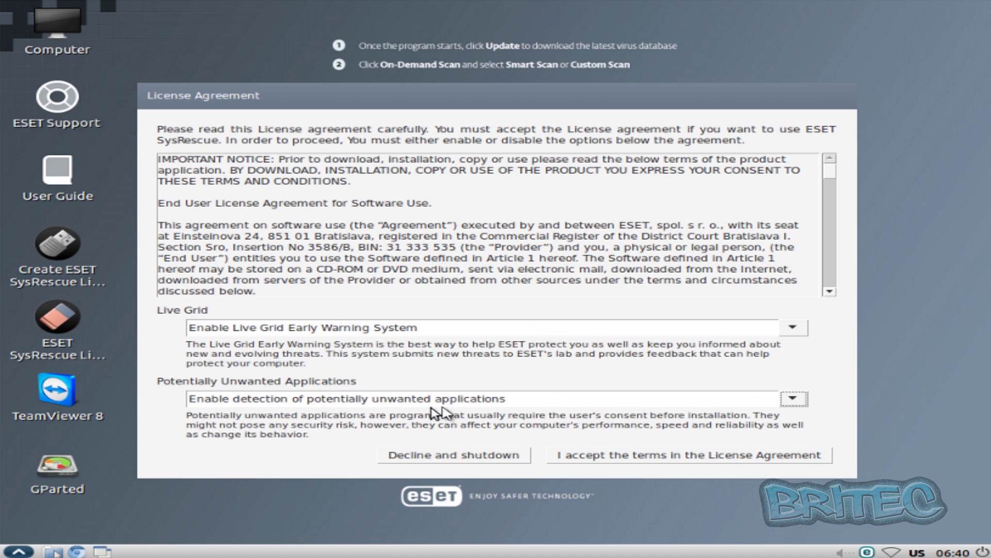
pyautogui.click(633, 457)
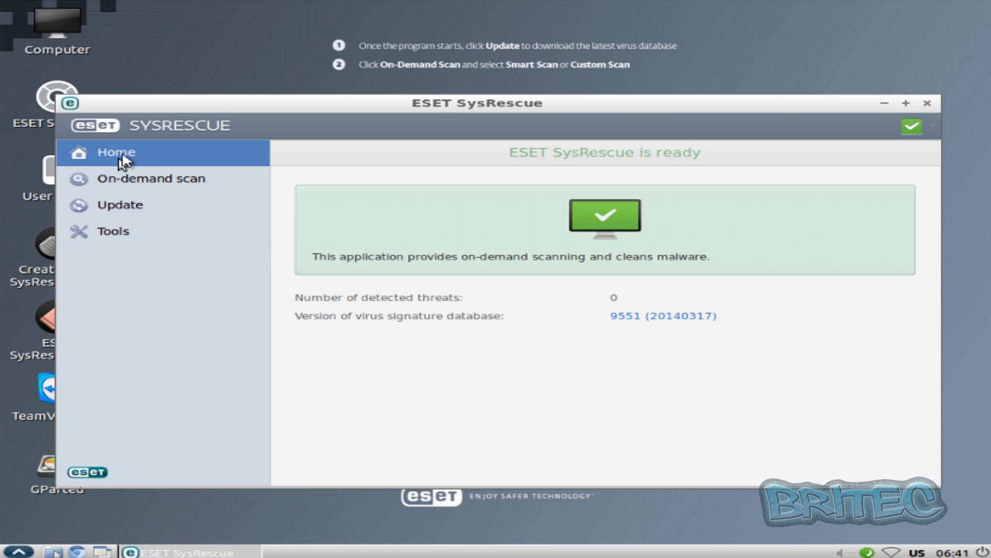
# Update the virus signature database and dismiss the update notification.
pyautogui.click(126, 182)
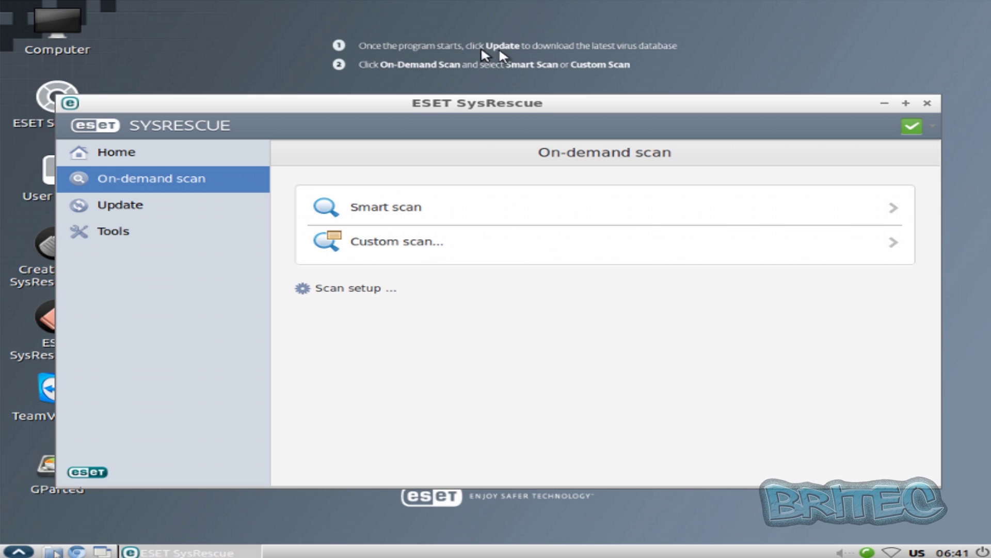
pyautogui.click(125, 209)
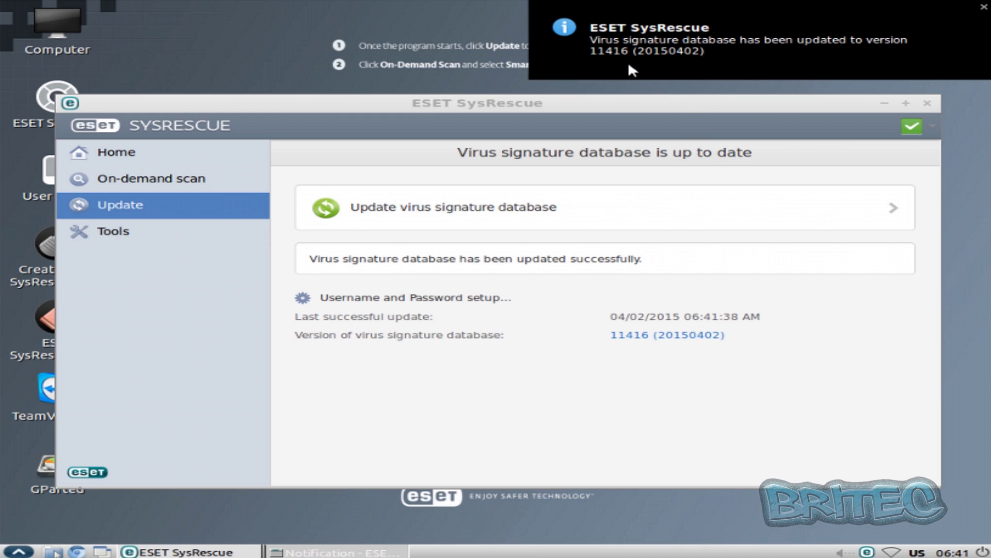
pyautogui.click(984, 8)
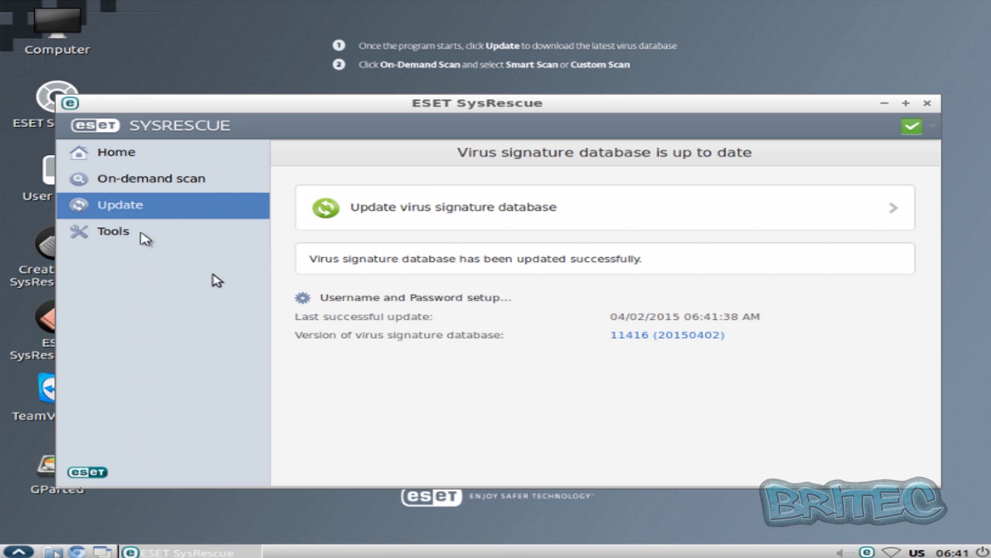
# Look over the available tools and start a Smart scan from the on-demand scans.
pyautogui.click(116, 236)
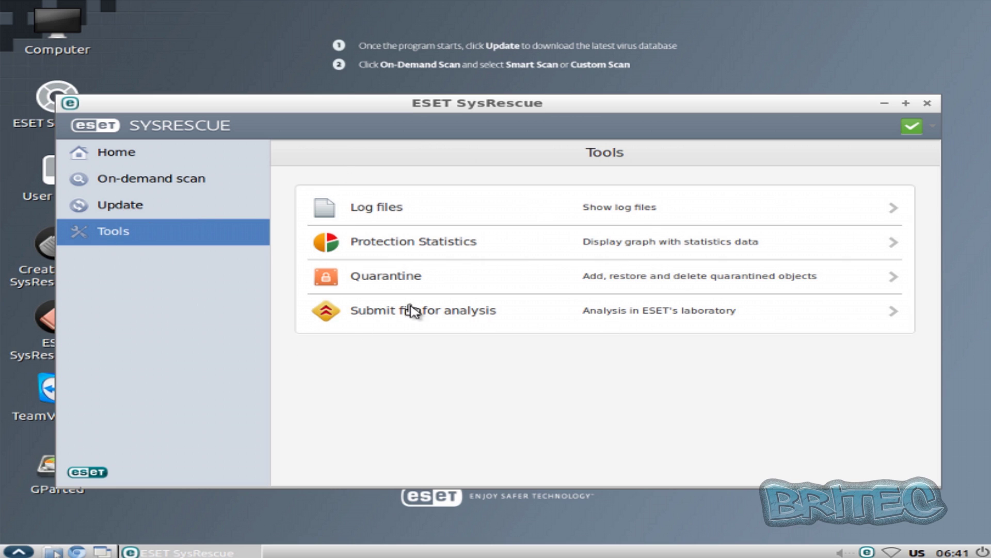
pyautogui.click(152, 178)
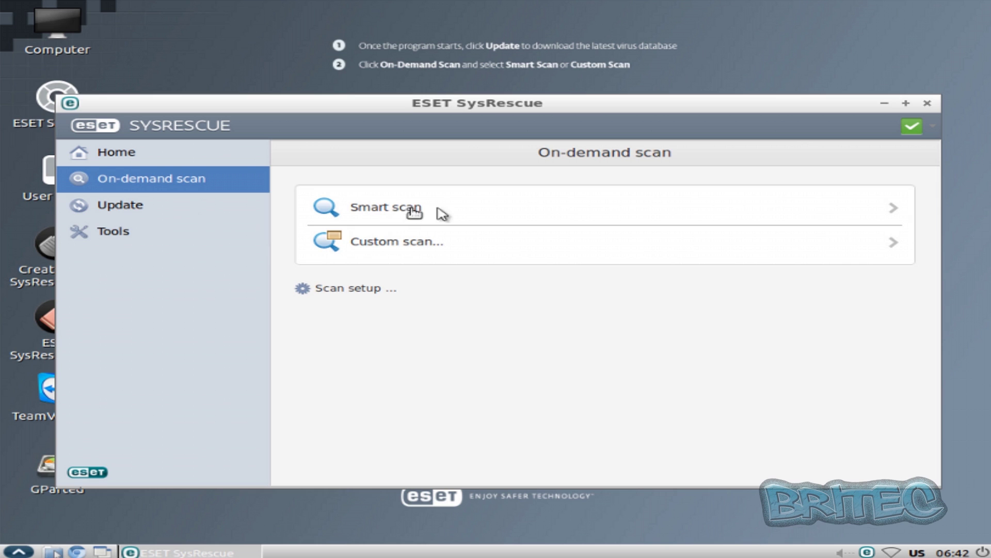
pyautogui.click(897, 215)
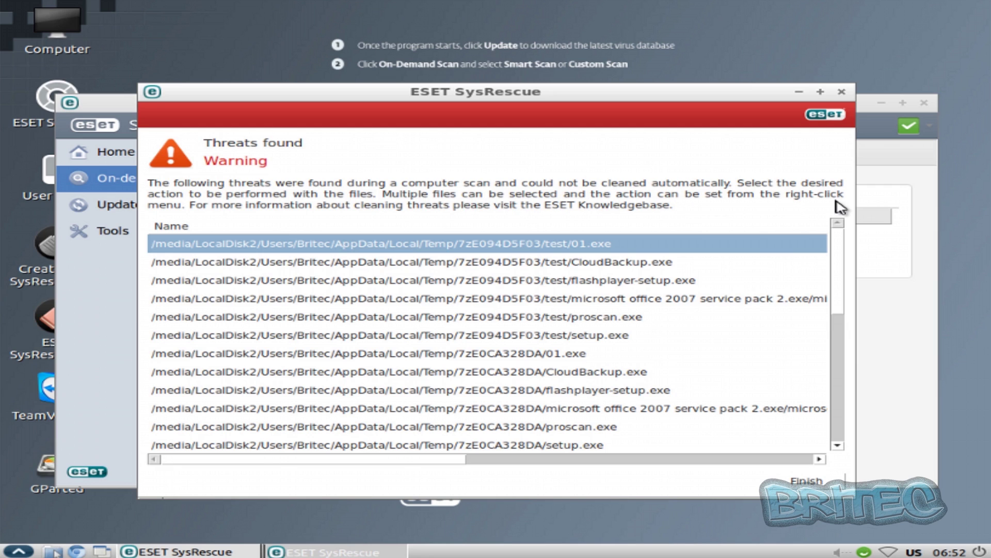
# Set the action to Delete for the found threats, selecting the files through the whole list, and finish the cleaning.
pyautogui.rightClick(468, 280)
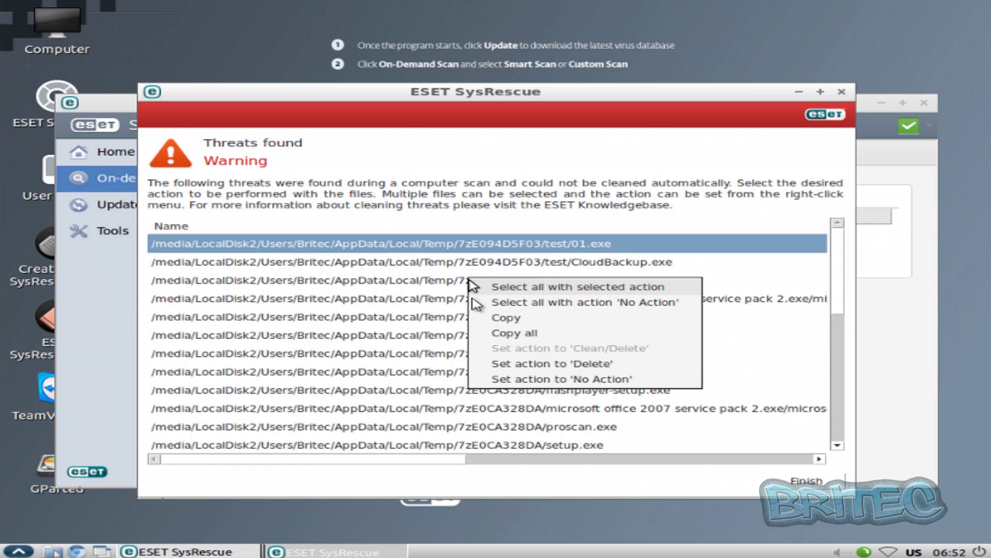
pyautogui.click(543, 368)
pyautogui.click(357, 266)
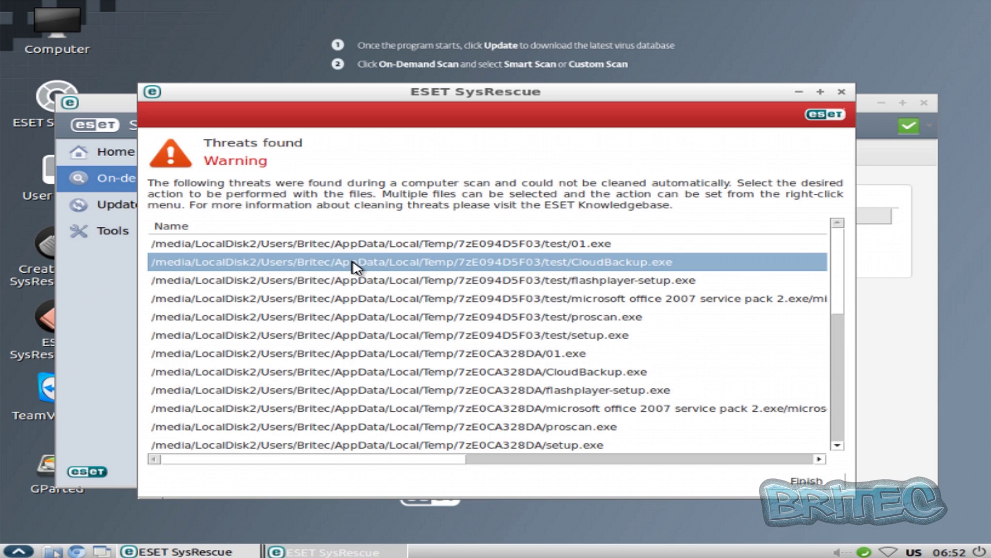
pyautogui.rightClick(361, 277)
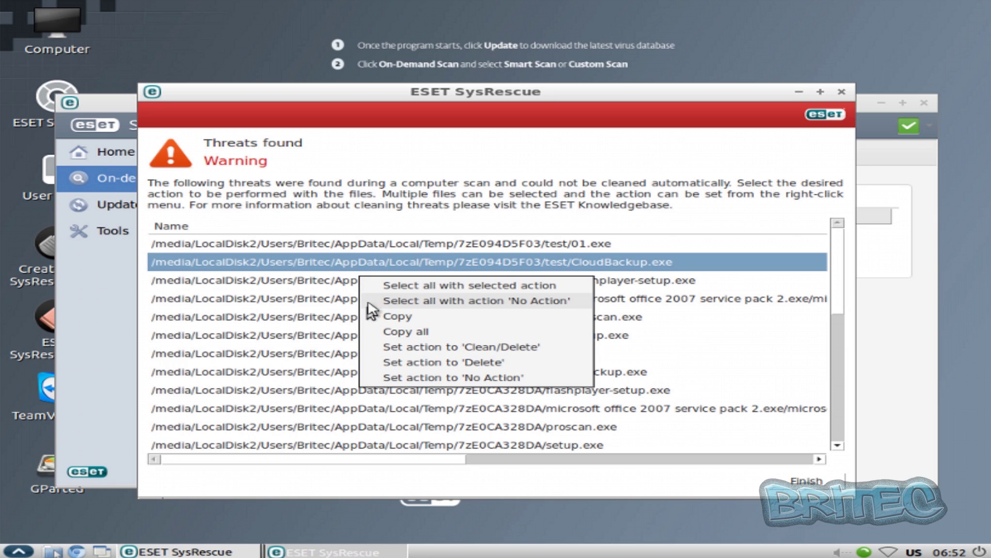
pyautogui.click(338, 282)
pyautogui.moveTo(340, 266); pyautogui.dragTo(540, 444)
pyautogui.moveTo(837, 289); pyautogui.dragTo(838, 376)
pyautogui.moveTo(507, 246); pyautogui.dragTo(463, 448)
pyautogui.moveTo(836, 320); pyautogui.dragTo(837, 364)
pyautogui.moveTo(486, 370); pyautogui.dragTo(485, 442)
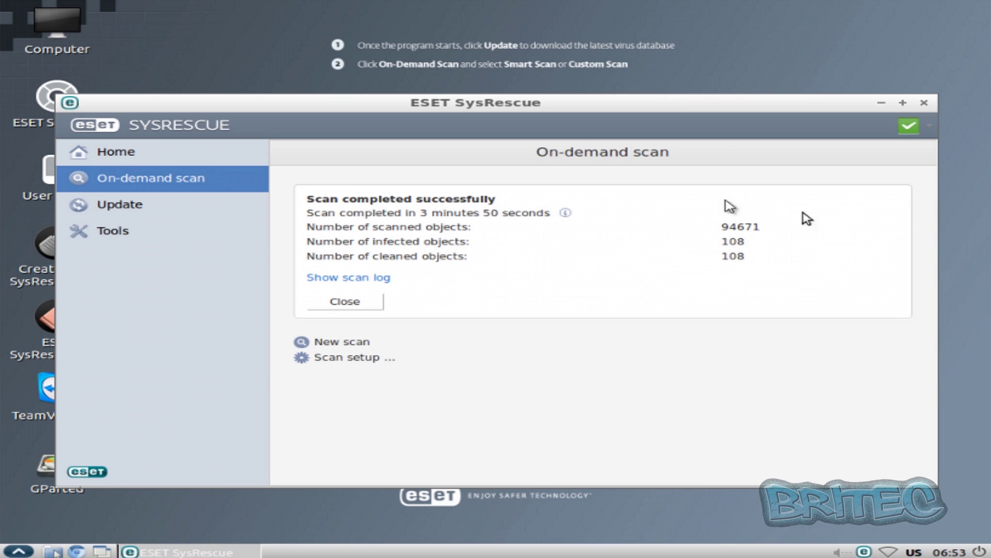
# Review the completed scan's log down to its summary, and close the log and the scanner window.
pyautogui.click(380, 280)
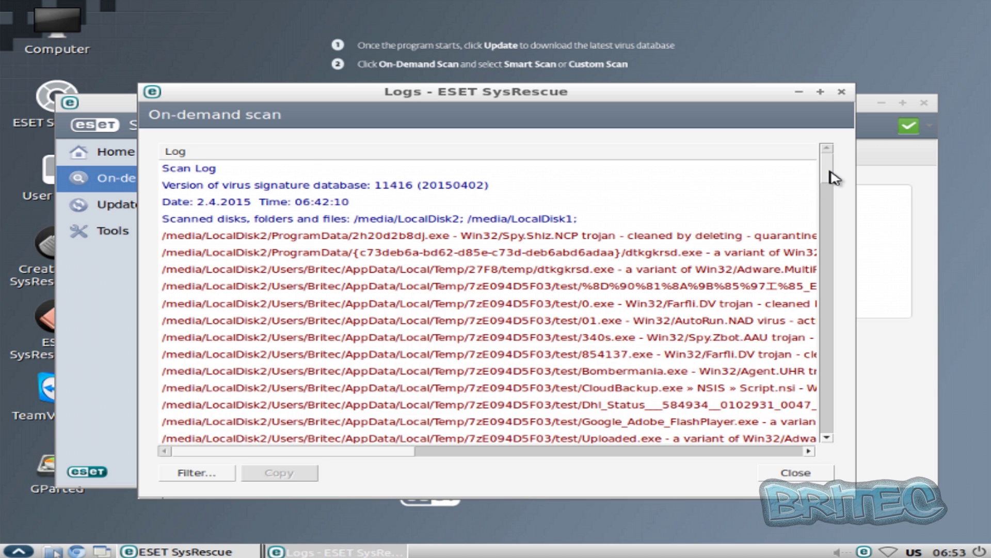
pyautogui.moveTo(831, 172); pyautogui.dragTo(794, 428)
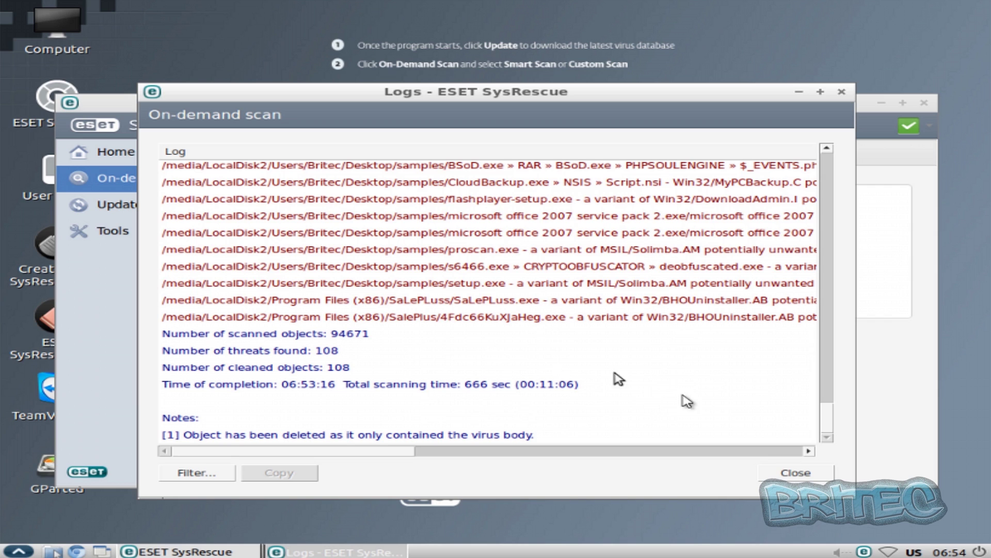
pyautogui.click(803, 474)
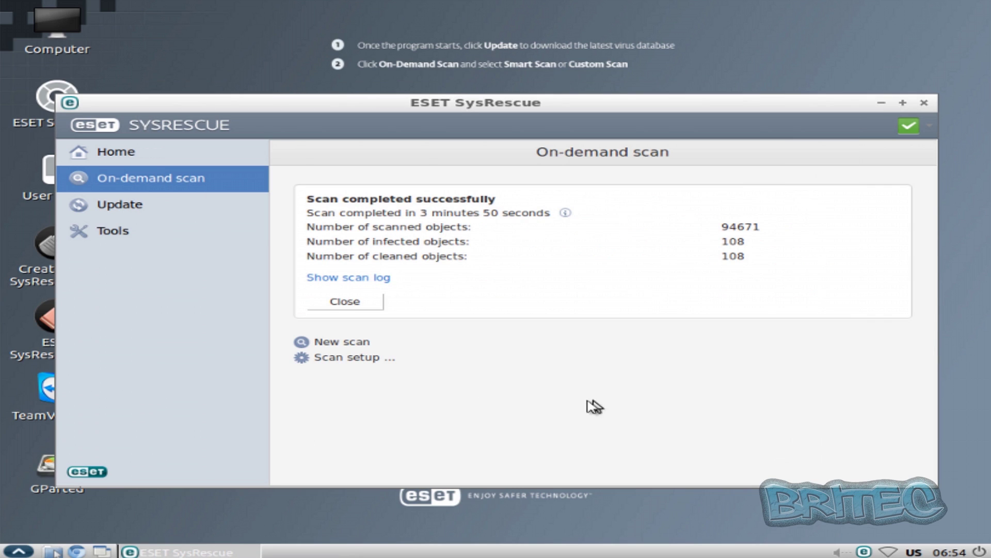
pyautogui.click(924, 103)
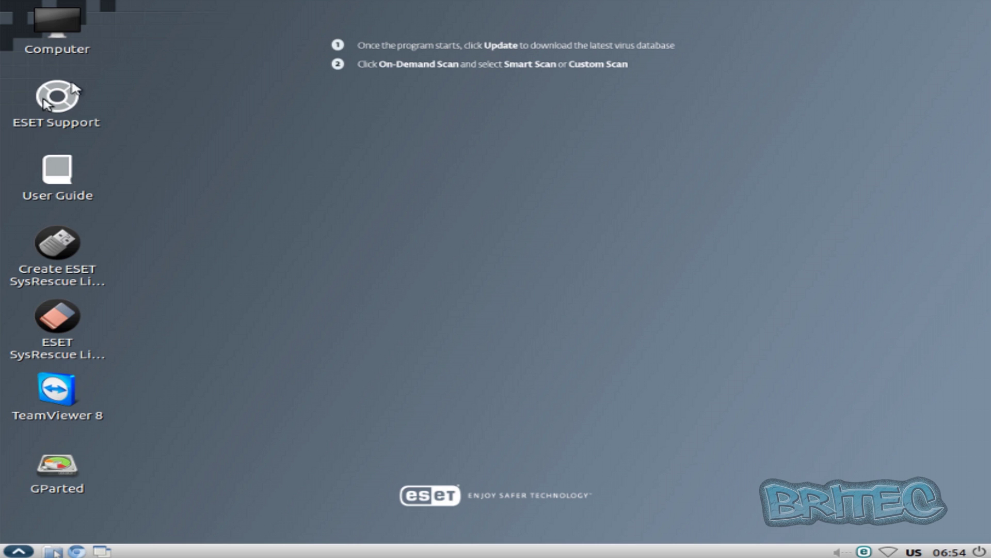
# View the drives available under Computer and close the file manager.
pyautogui.click(58, 20)
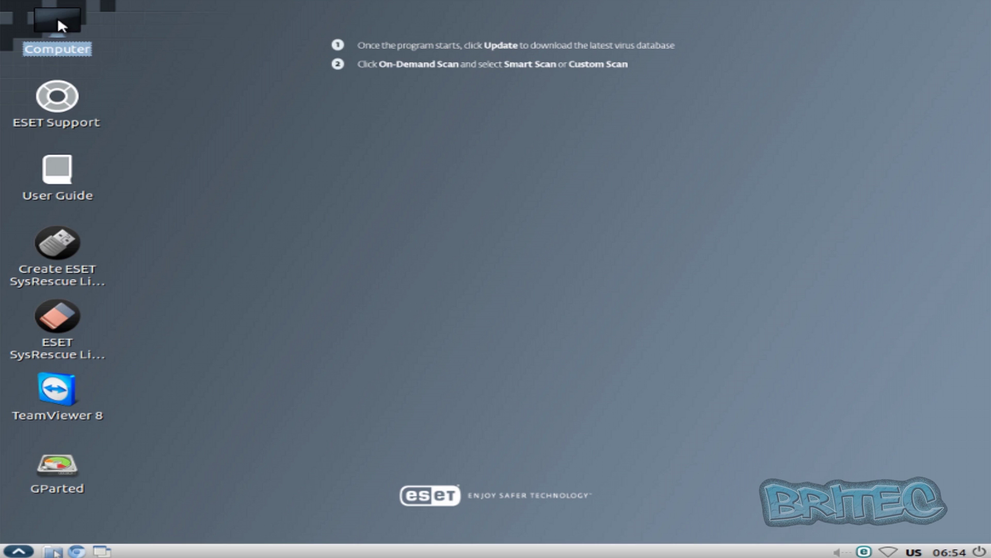
pyautogui.doubleClick(57, 17)
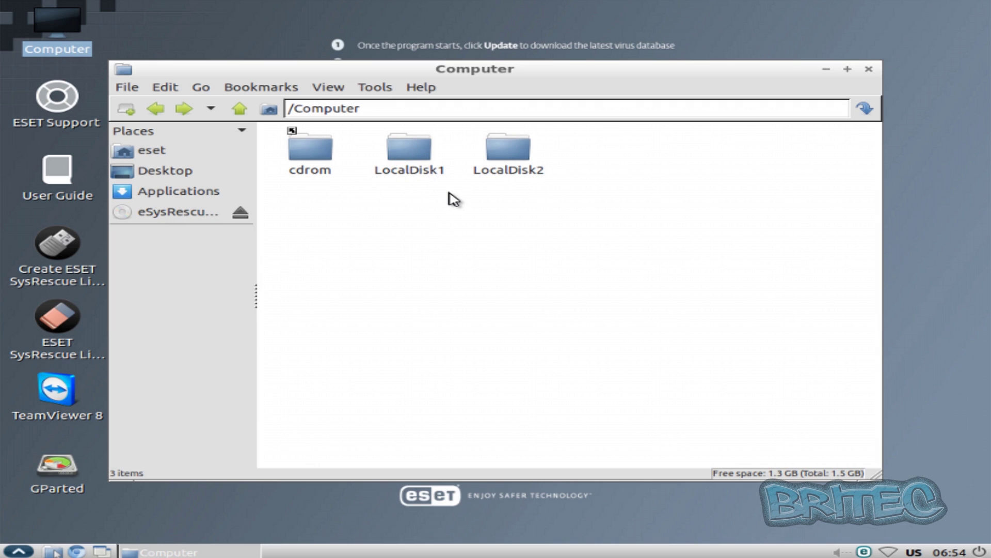
pyautogui.click(868, 71)
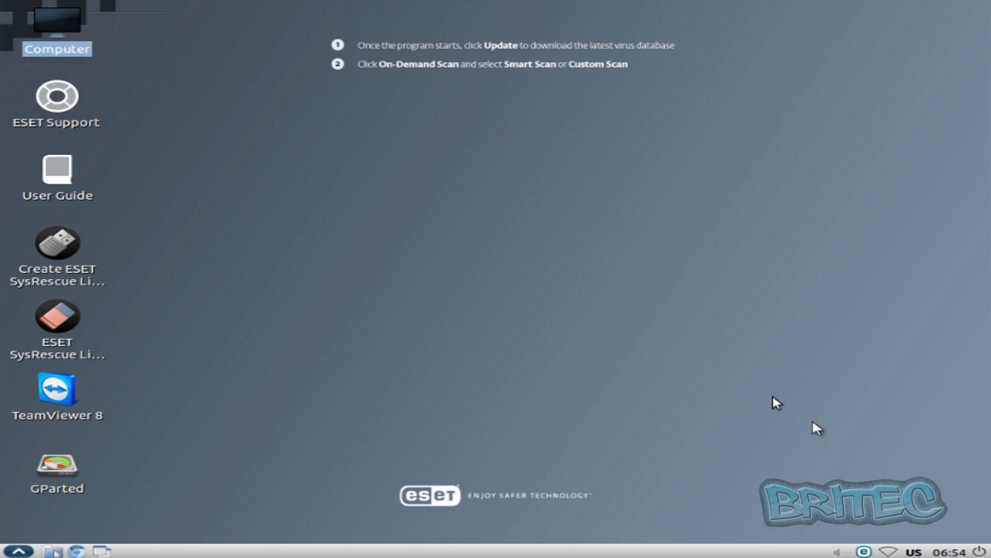
# Shut down the ESET SysRescue session and open the desktop in Windows 8.1.
pyautogui.click(980, 552)
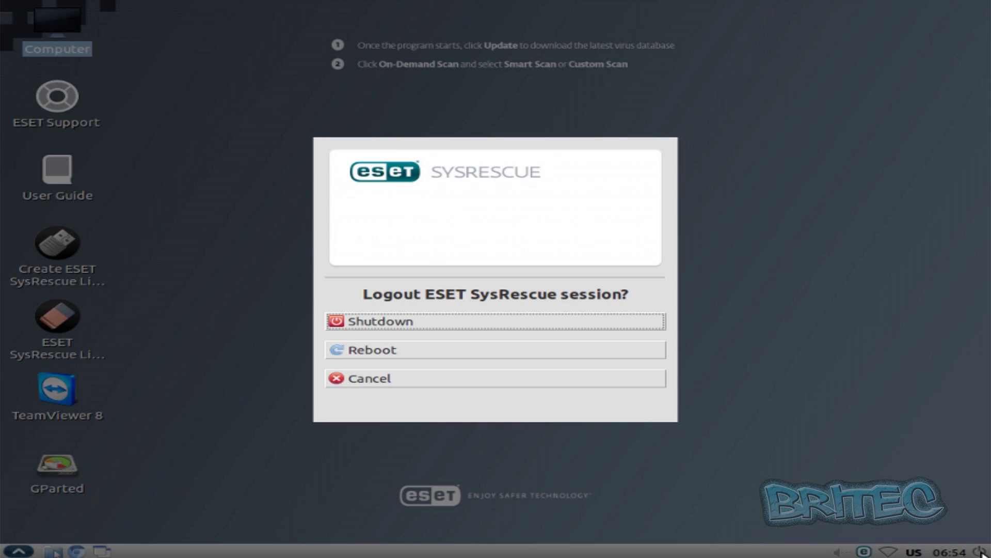
pyautogui.click(429, 324)
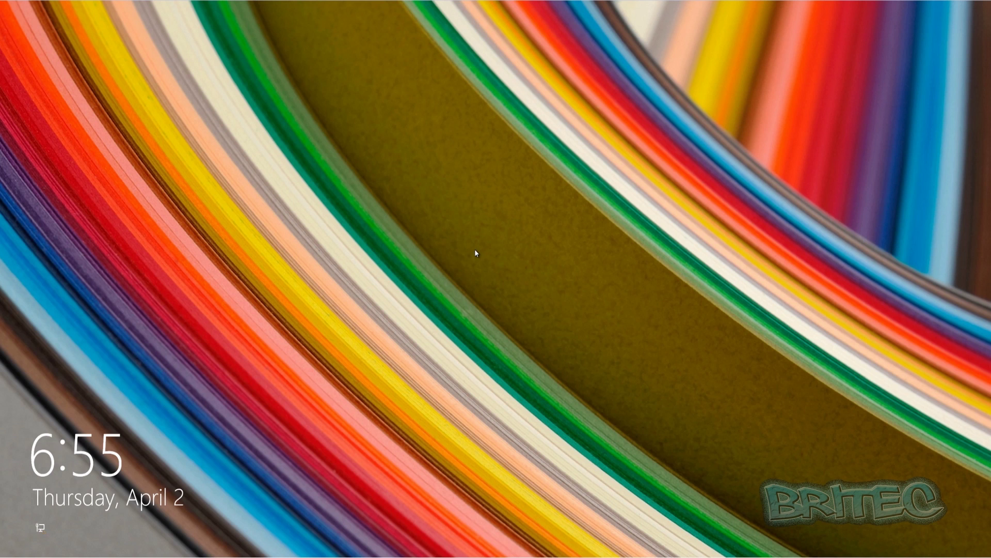
pyautogui.click(475, 250)
pyautogui.click(480, 250)
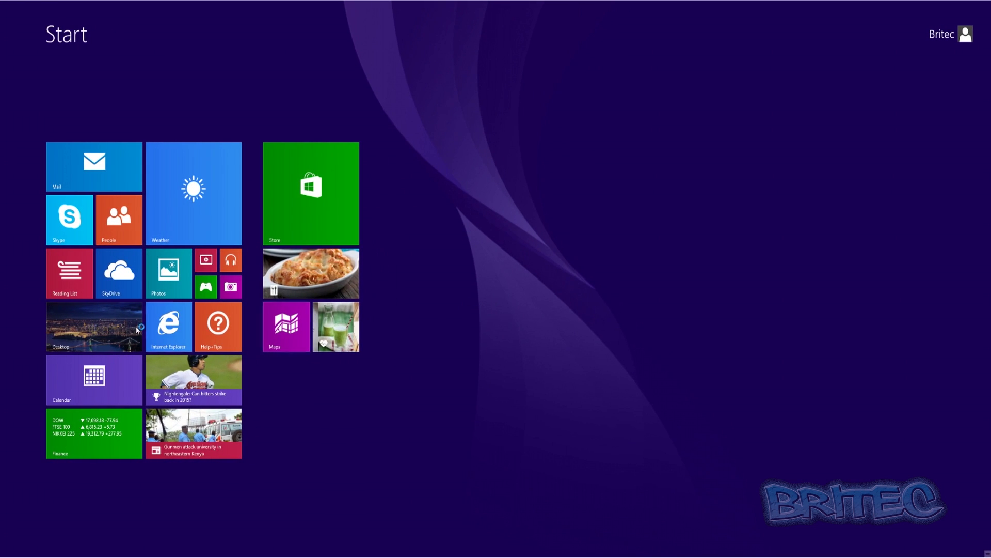
pyautogui.click(93, 327)
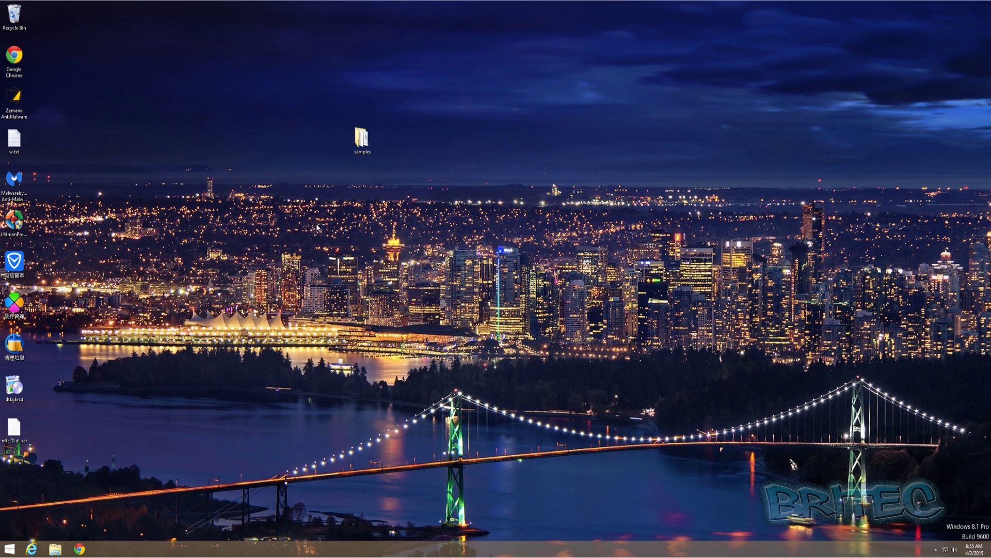
# Delete the samples folder from the desktop and permanently empty the Recycle Bin.
pyautogui.rightClick(367, 140)
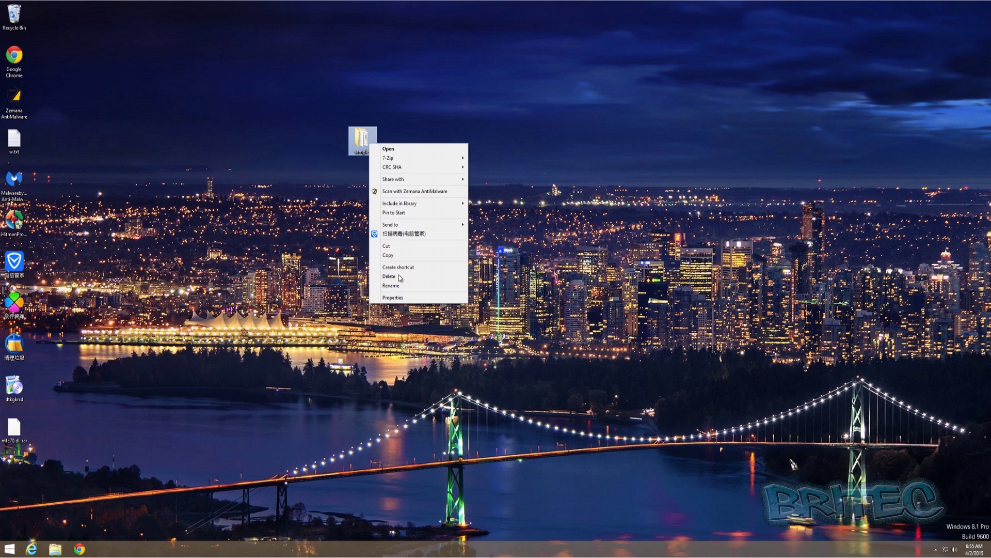
pyautogui.click(399, 283)
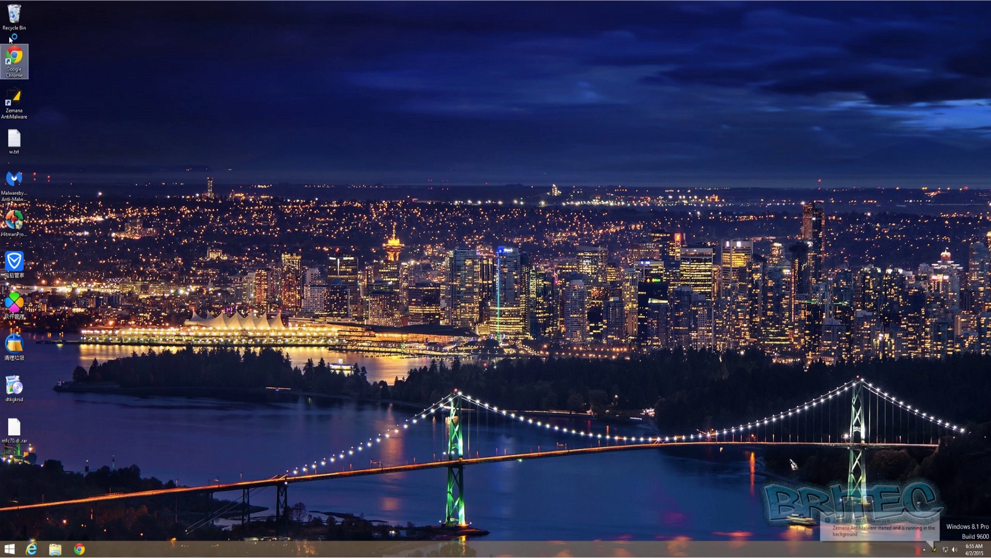
pyautogui.rightClick(12, 15)
pyautogui.click(57, 31)
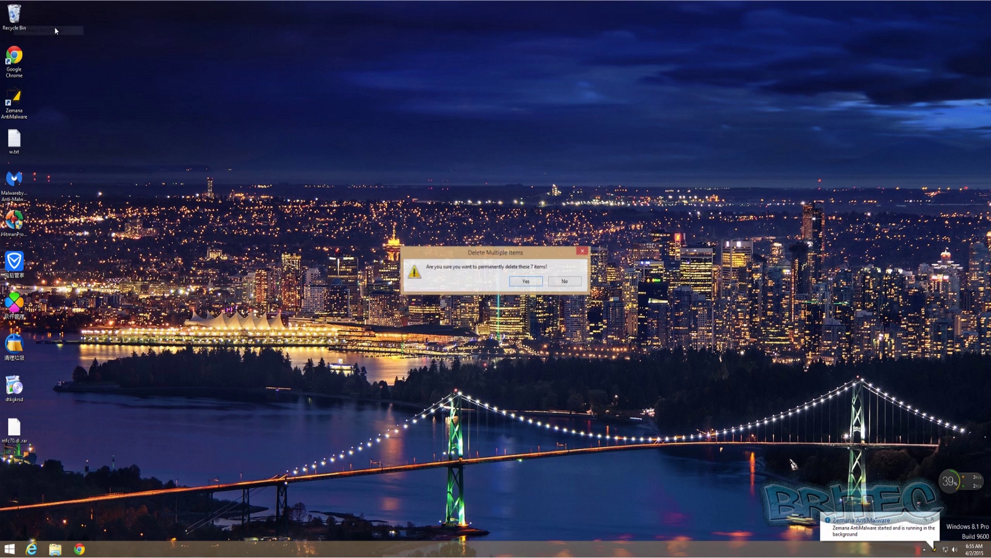
pyautogui.click(526, 282)
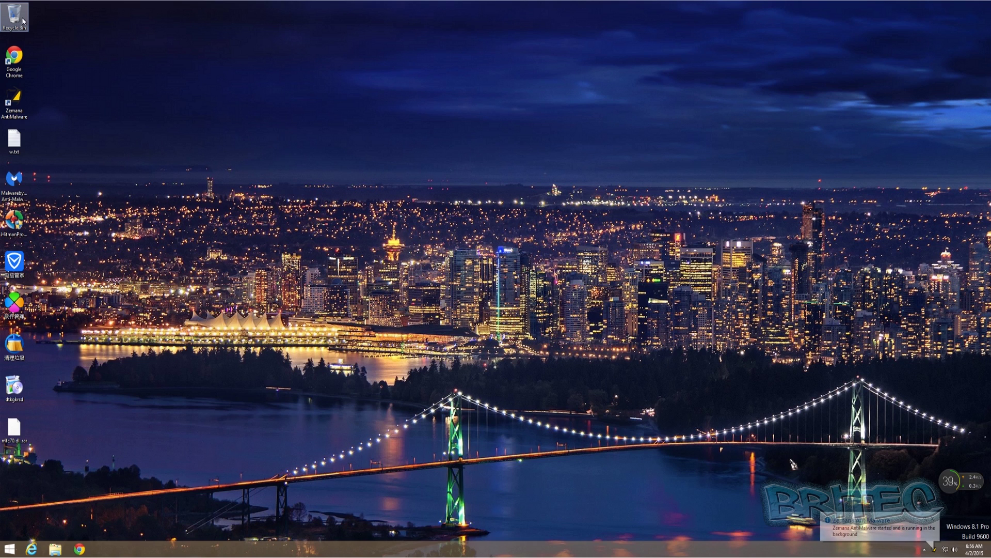
pyautogui.rightClick(24, 17)
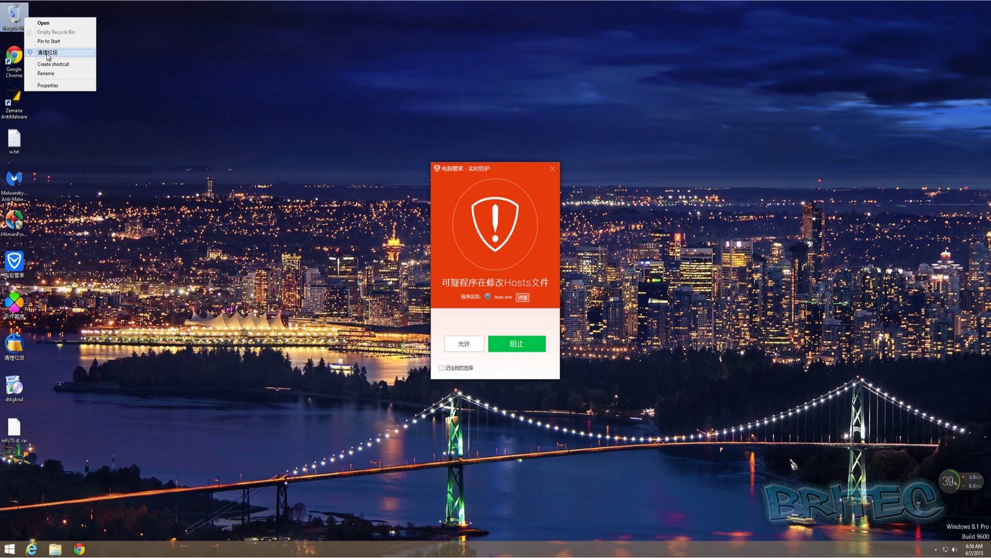
# Dismiss the Recycle Bin's context menu and close the two 电脑管家 real-time protection alerts without choosing an action.
pyautogui.click(141, 112)
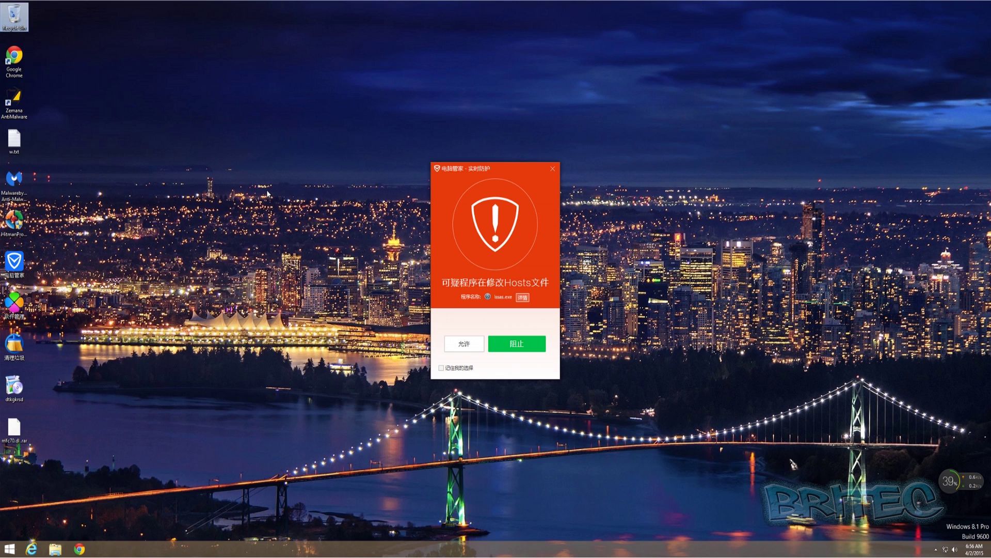
pyautogui.click(552, 170)
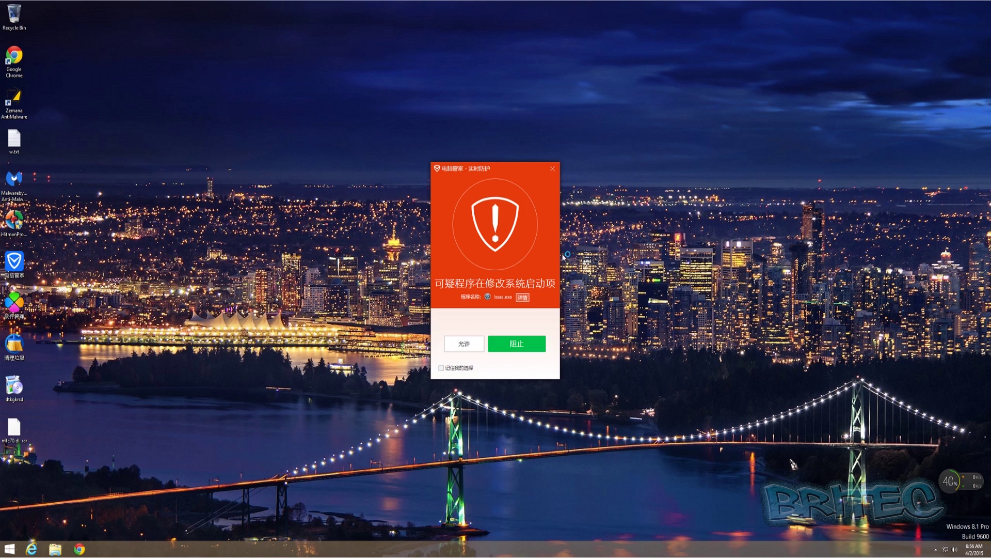
pyautogui.click(553, 168)
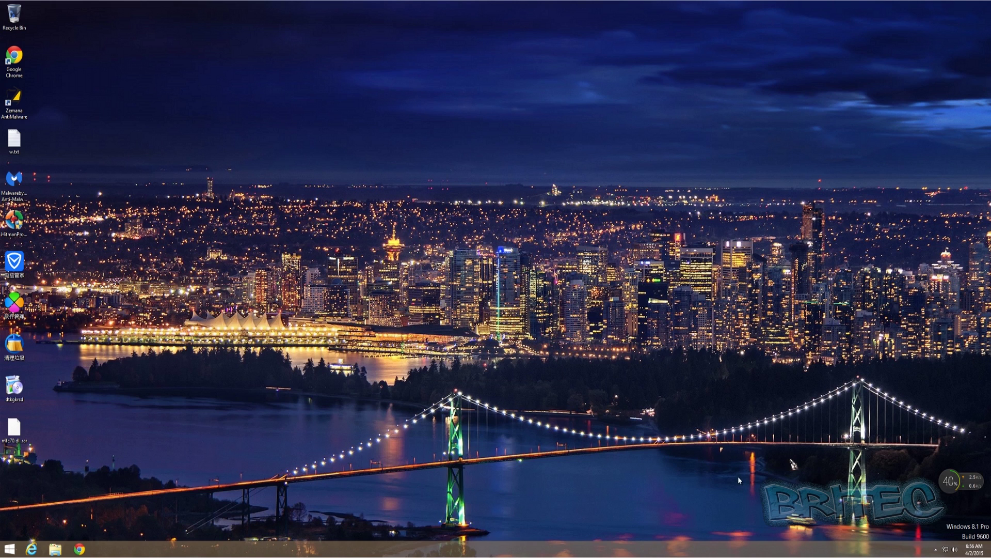
# Look at the 电脑管家 options among the hidden notification icons and dismiss them.
pyautogui.click(937, 550)
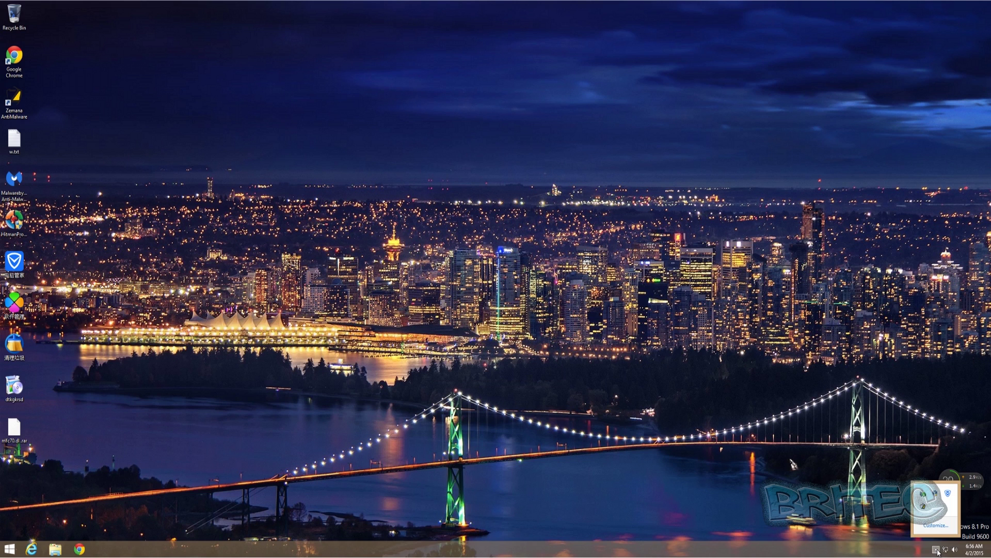
pyautogui.rightClick(949, 494)
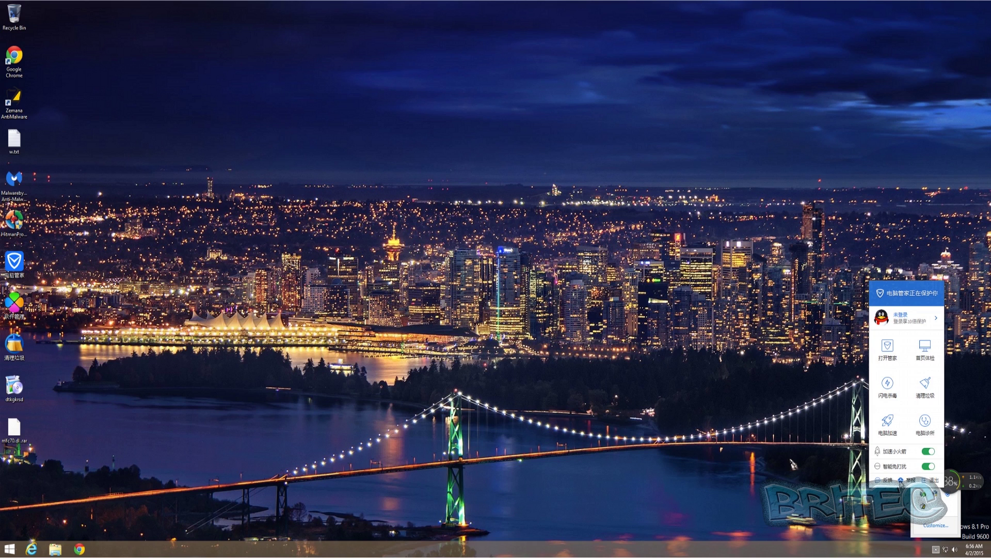
pyautogui.click(799, 515)
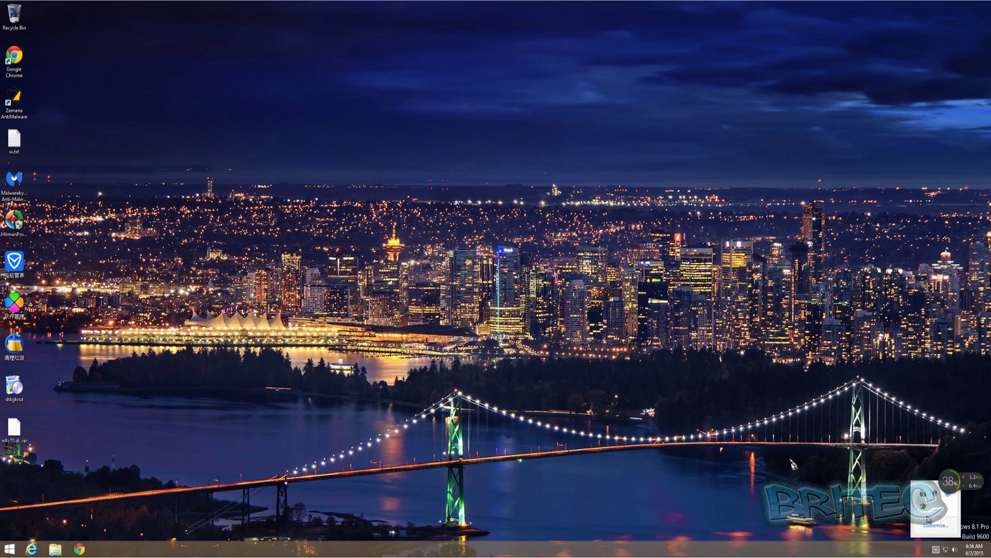
pyautogui.click(924, 507)
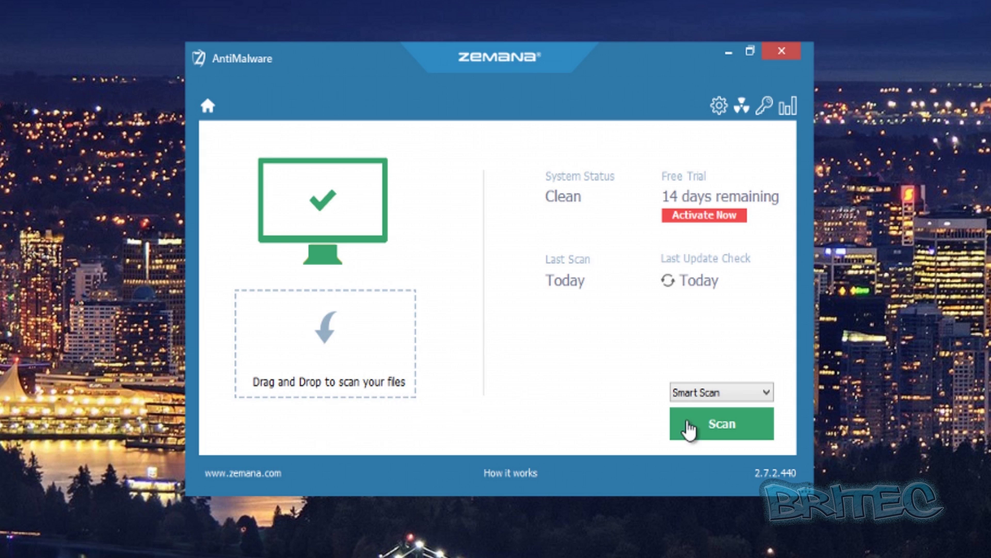
# Run a Smart Scan in Zemana AntiMalware, review the detections, and apply the proposed repair and quarantine actions.
pyautogui.click(697, 429)
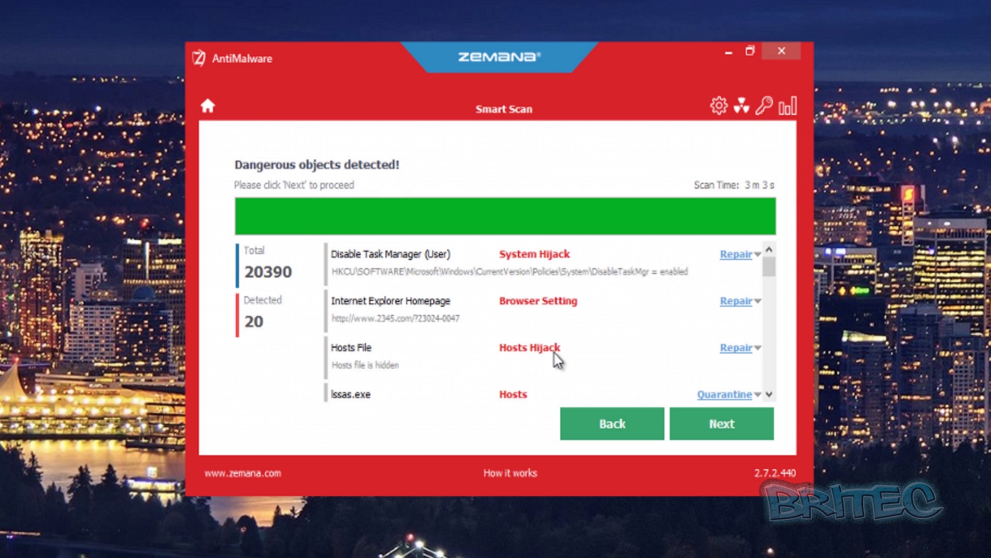
pyautogui.moveTo(772, 273); pyautogui.dragTo(758, 386)
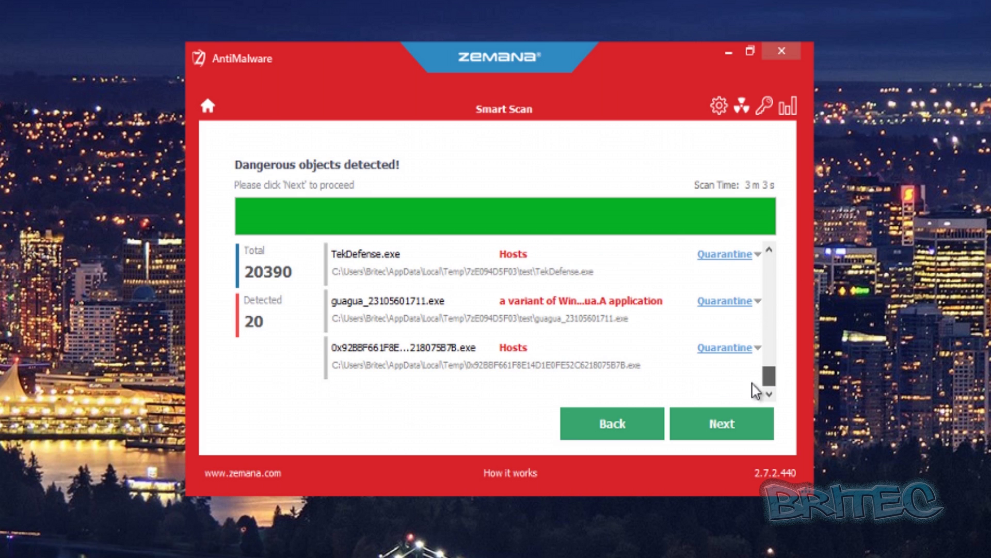
pyautogui.click(701, 425)
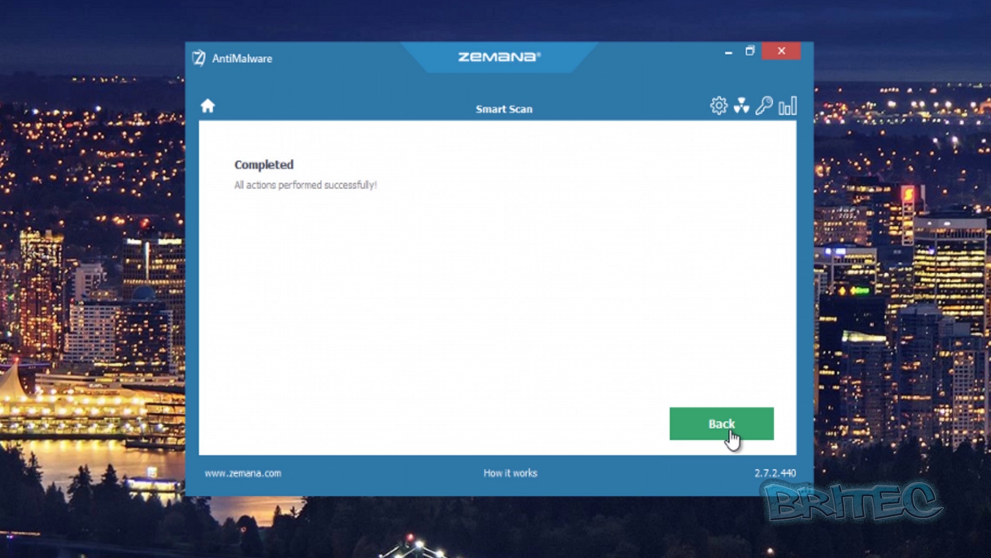
pyautogui.click(722, 426)
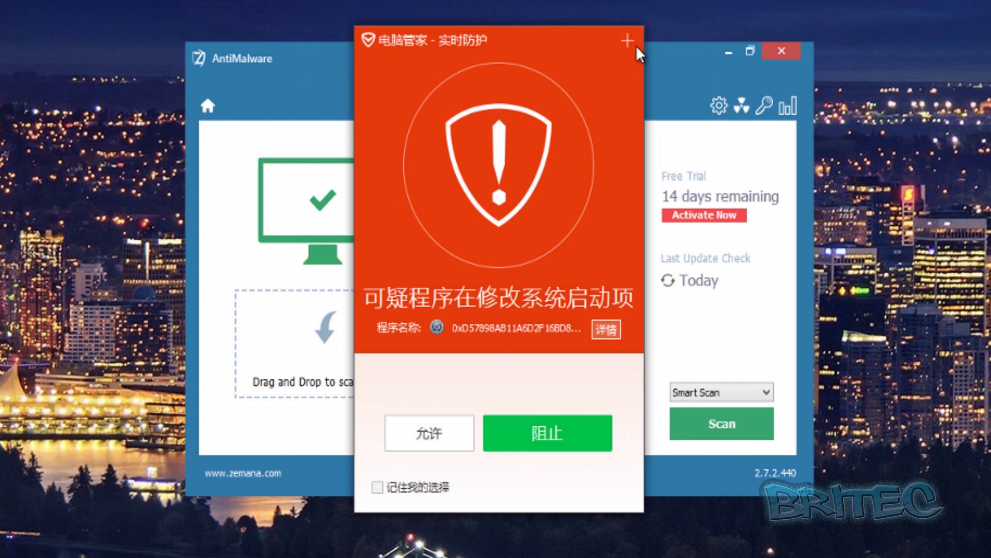
# Close the 电脑管家 alerts and the Zemana AntiMalware window.
pyautogui.click(627, 40)
pyautogui.click(627, 41)
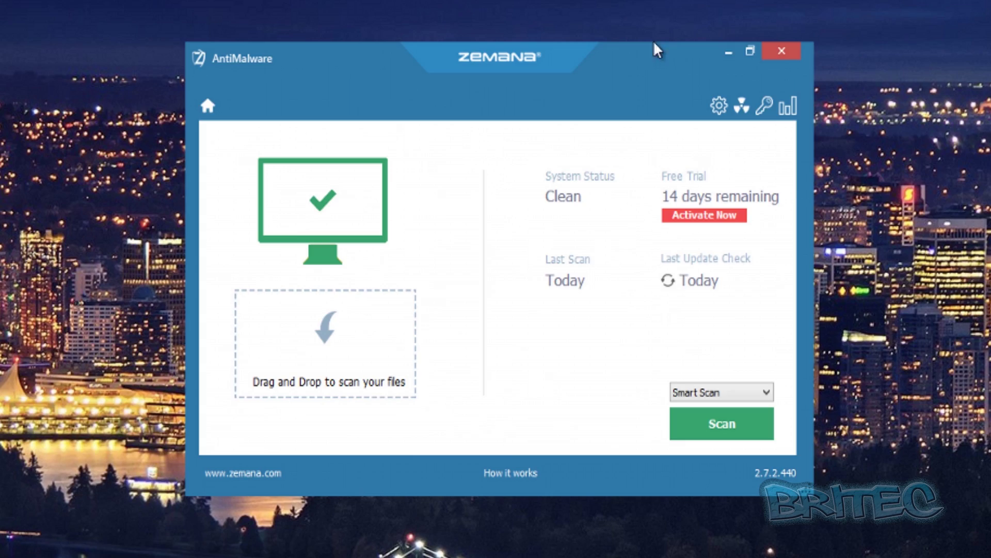
pyautogui.click(781, 52)
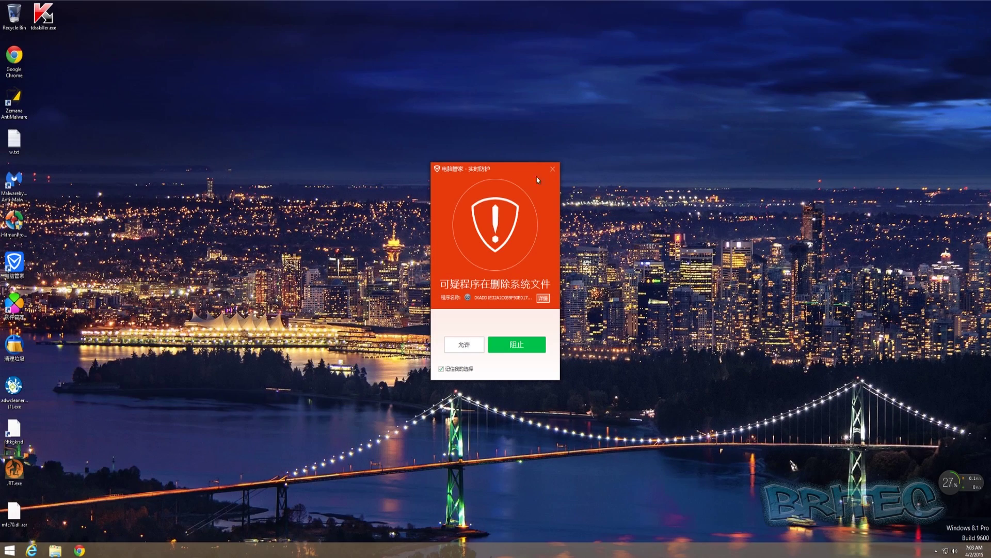
pyautogui.click(553, 169)
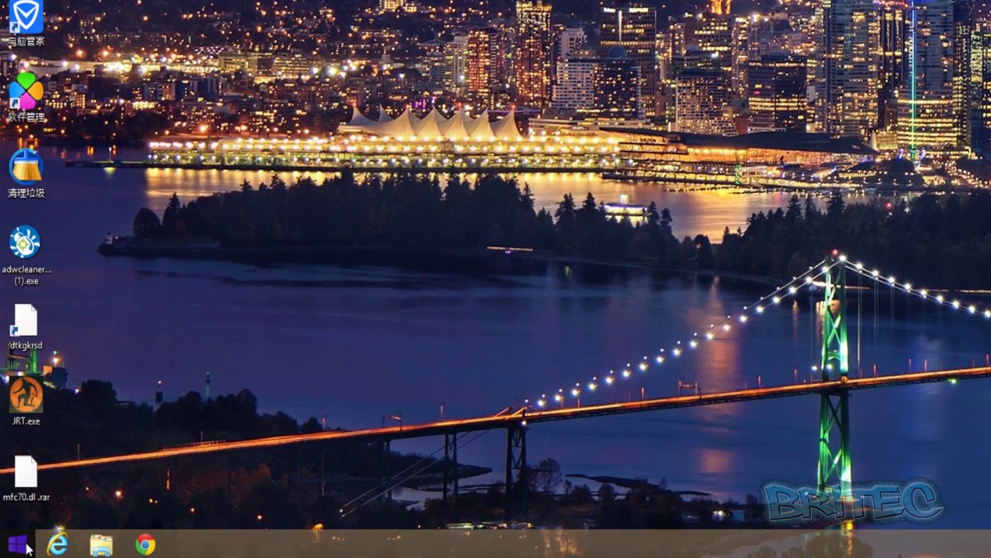
# Open the Control Panel's list of installed programs and close the 电脑管家 alert covering it.
pyautogui.rightClick(28, 548)
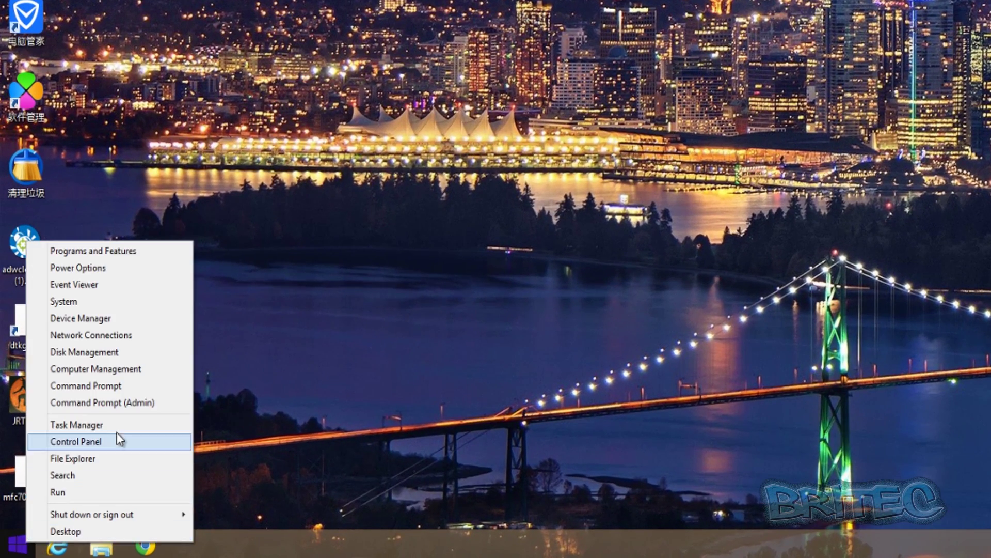
pyautogui.click(83, 440)
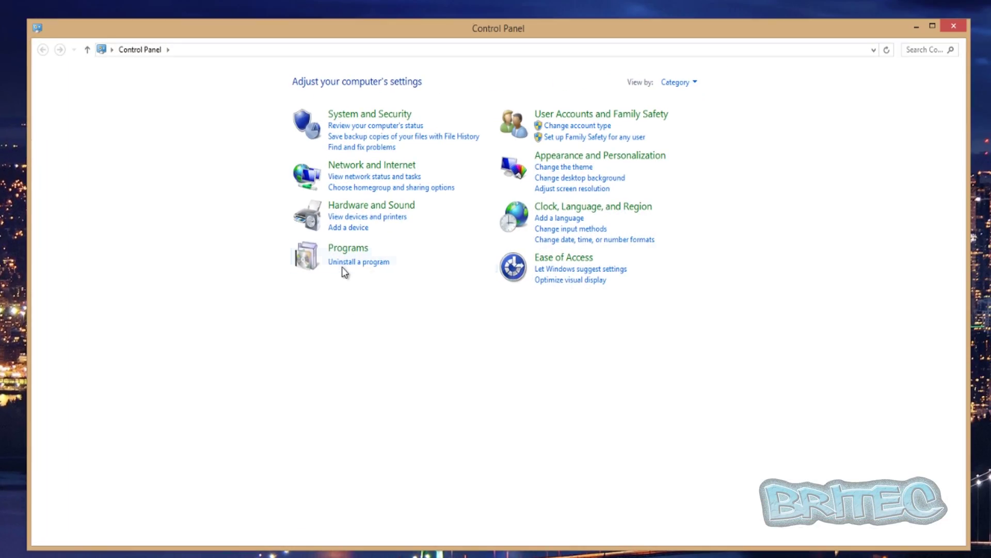
pyautogui.click(346, 263)
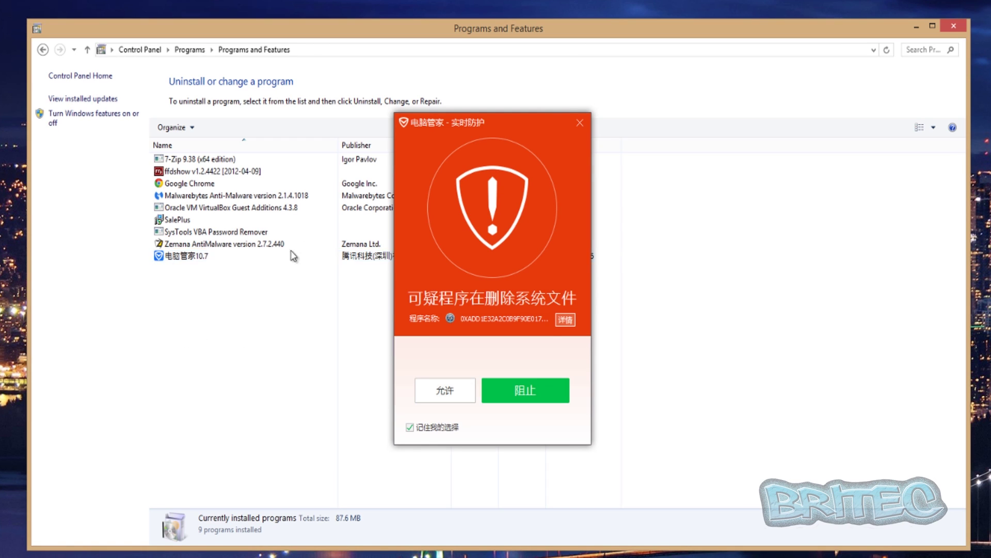
pyautogui.click(580, 123)
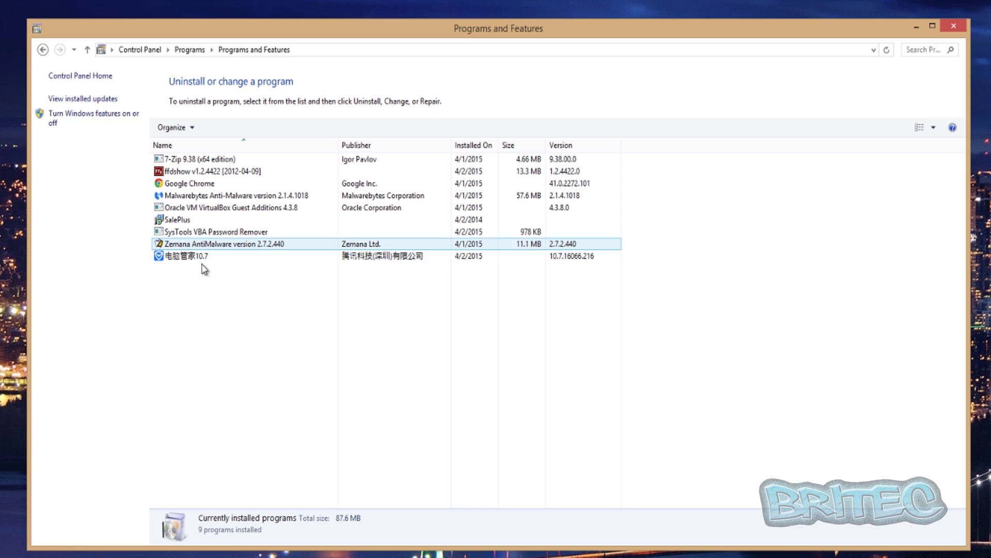
# Uninstall 电脑管家10.7, allowing the alert that interrupts and confirming the removal with the default options.
pyautogui.click(185, 257)
pyautogui.click(253, 124)
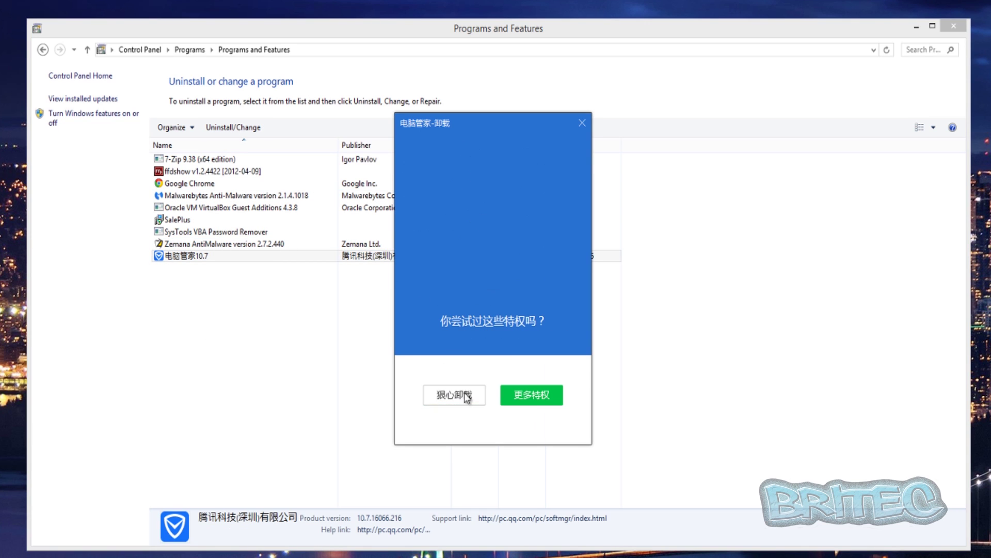
pyautogui.click(447, 402)
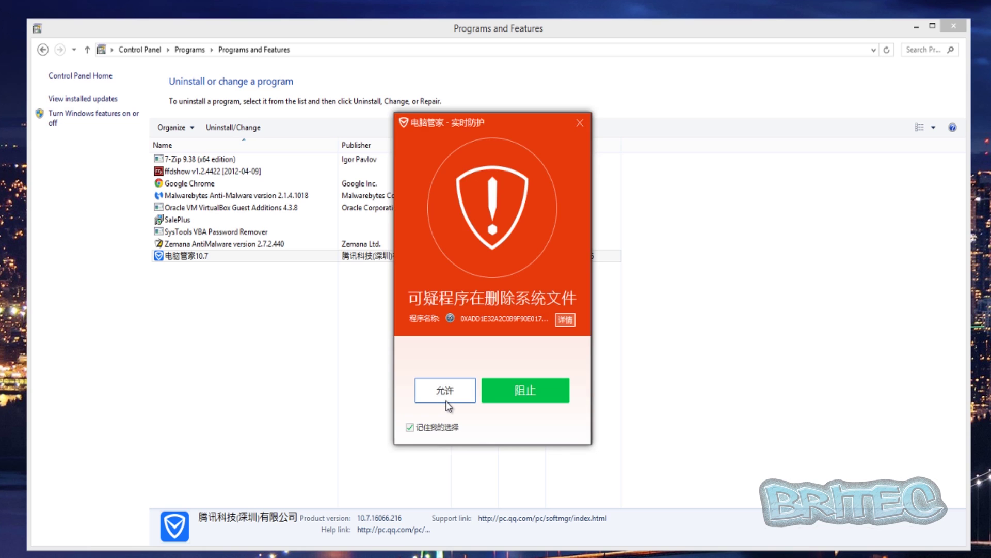
pyautogui.click(446, 401)
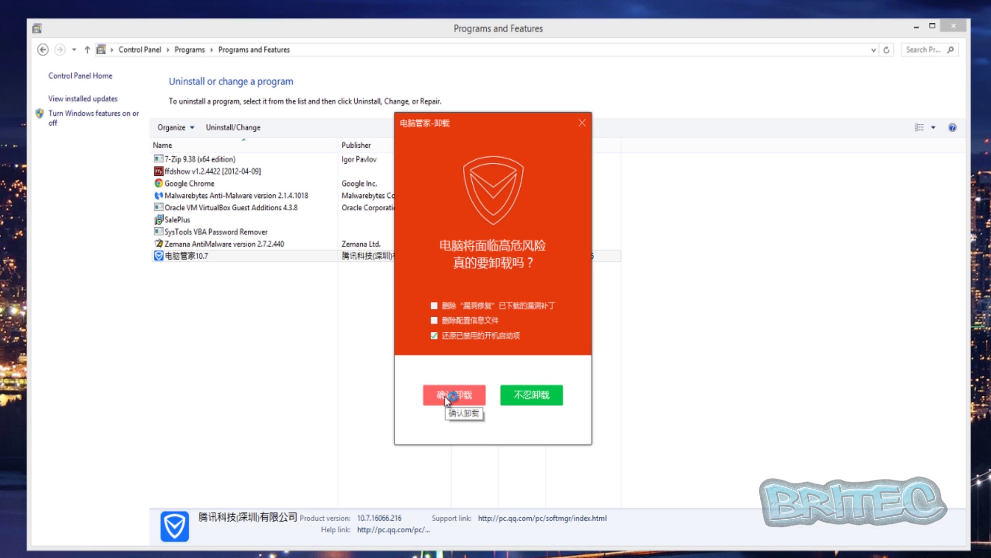
pyautogui.click(445, 399)
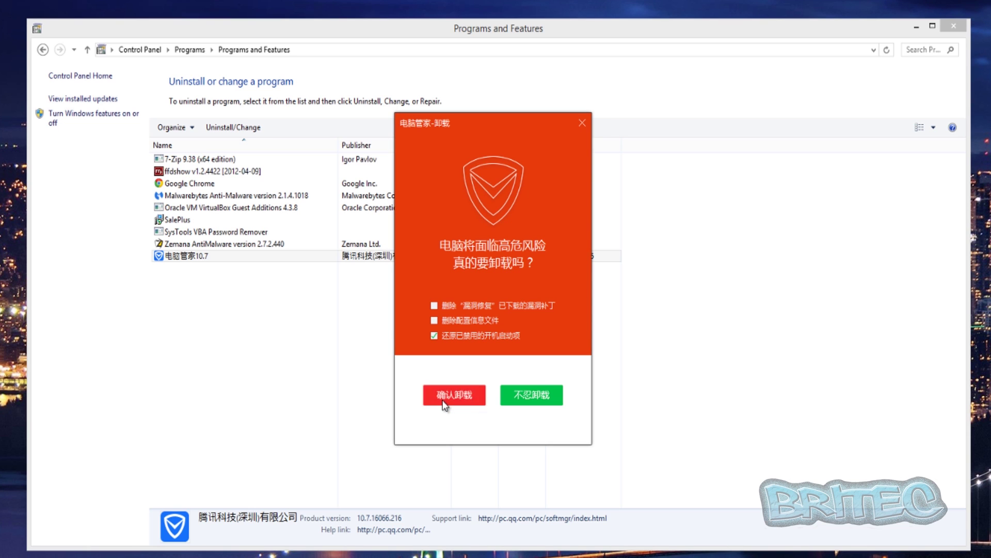
pyautogui.click(465, 313)
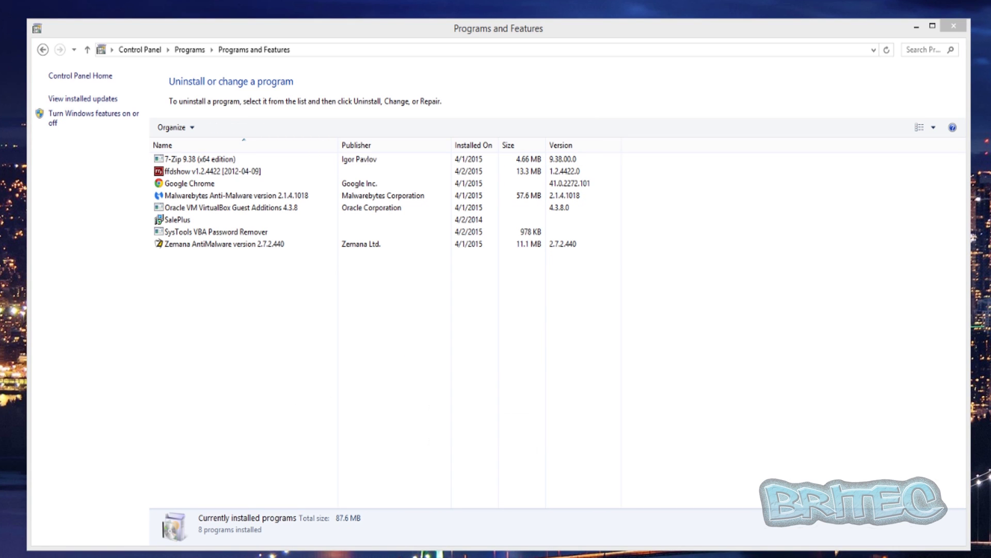
# Uninstall SysTools VBA Password Remover and close its completion message.
pyautogui.click(187, 232)
pyautogui.click(219, 127)
pyautogui.click(541, 334)
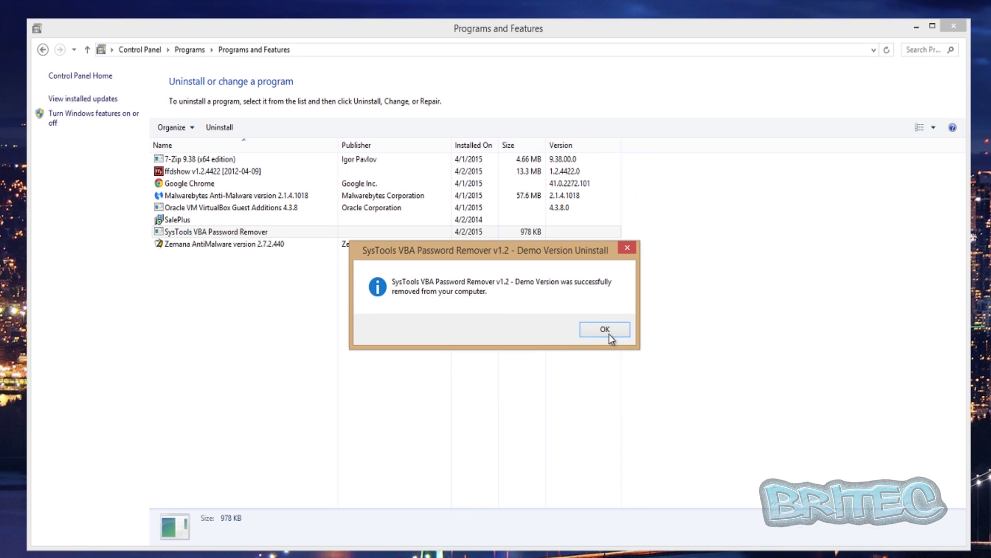
pyautogui.click(609, 333)
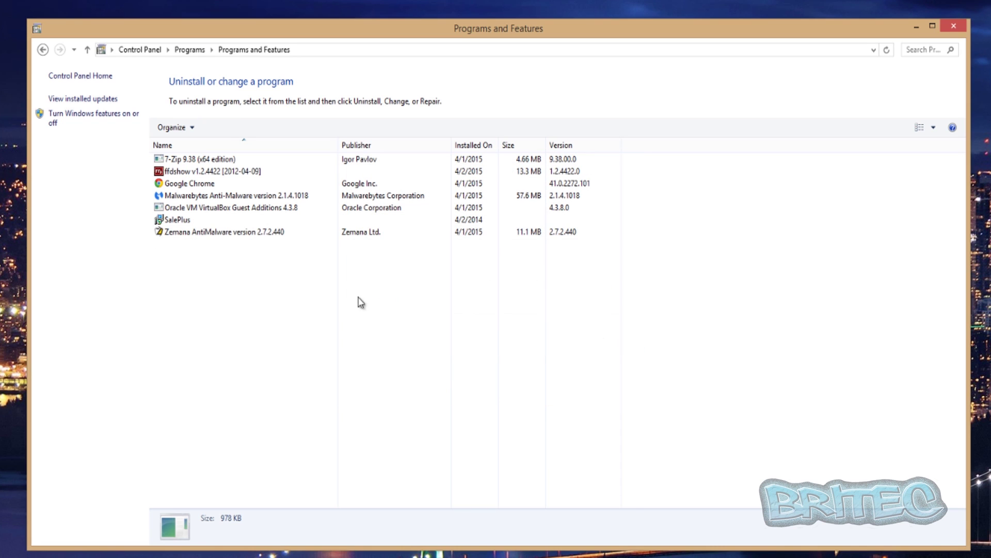
# Uninstall SalePlus from the installed programs.
pyautogui.click(182, 226)
pyautogui.click(219, 127)
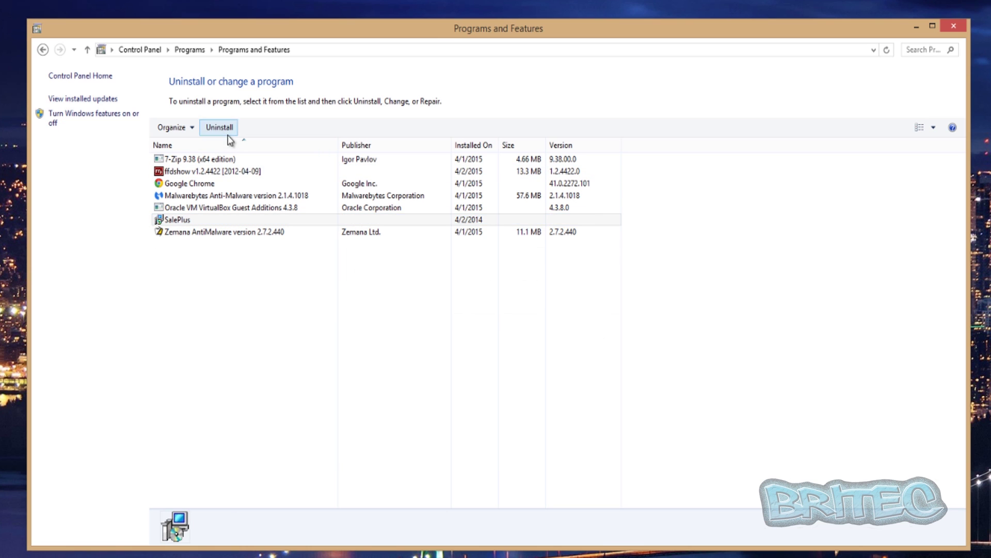
pyautogui.click(507, 299)
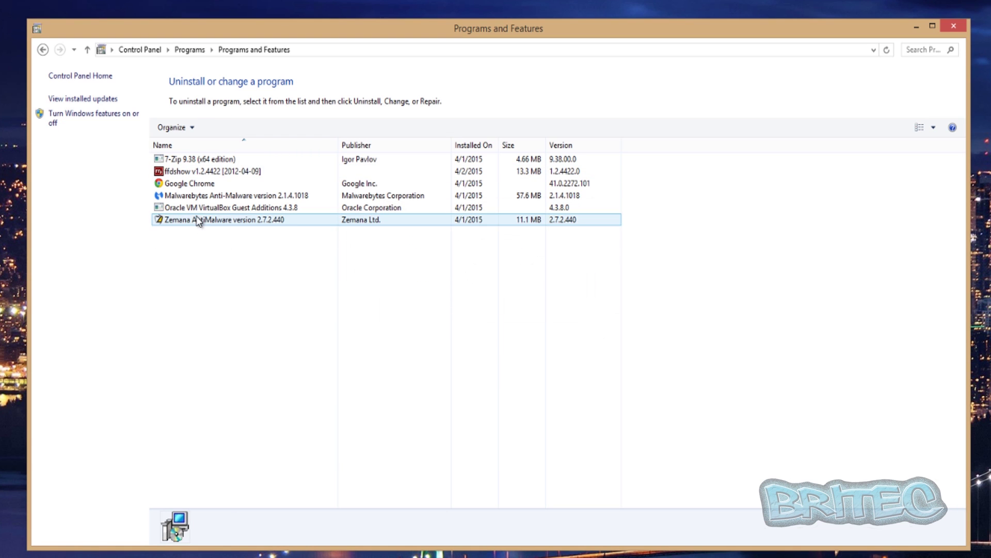
# Uninstall ffdshow v1.2.4422 and close its completion message.
pyautogui.click(192, 176)
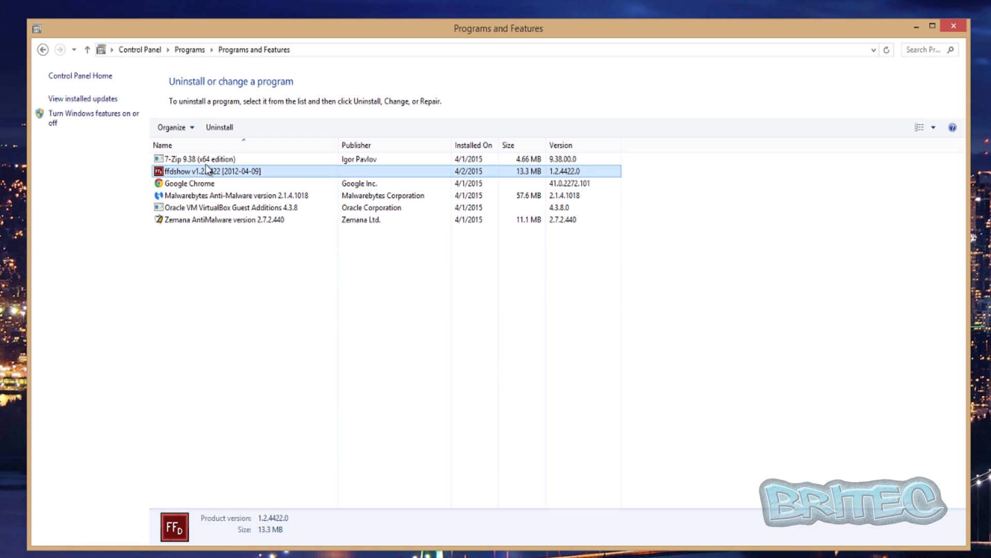
pyautogui.click(224, 127)
pyautogui.click(533, 332)
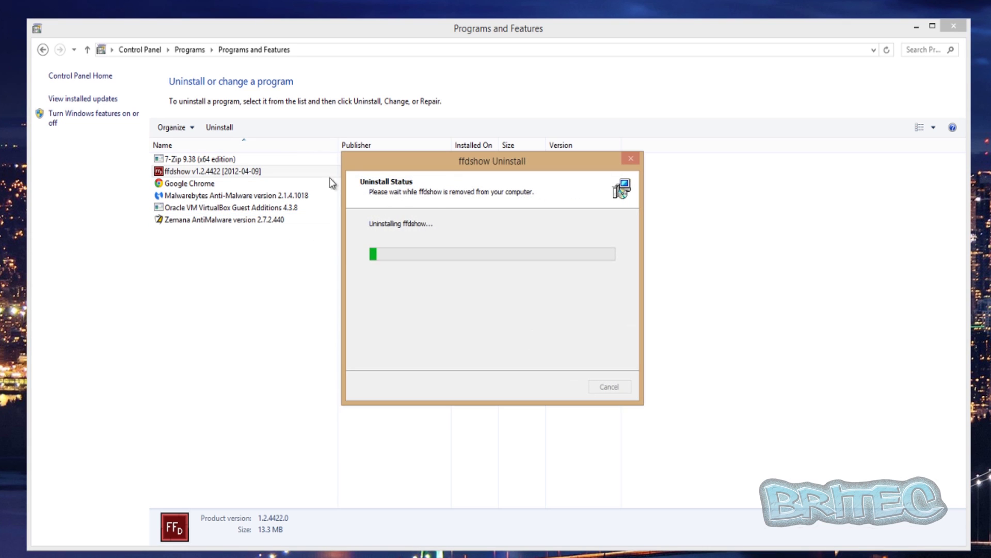
pyautogui.click(591, 331)
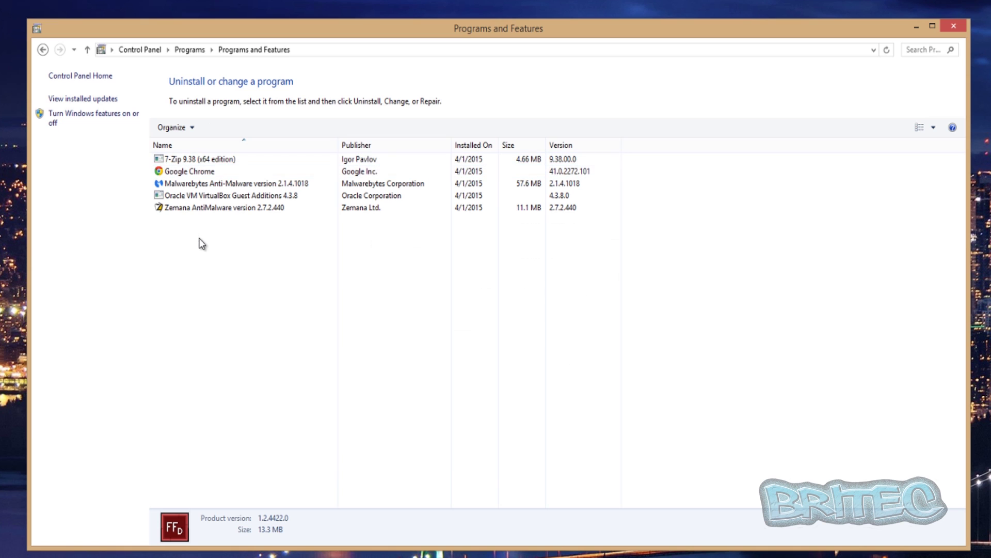
# Check the remaining installed programs for anything unwanted and close Programs and Features.
pyautogui.click(206, 183)
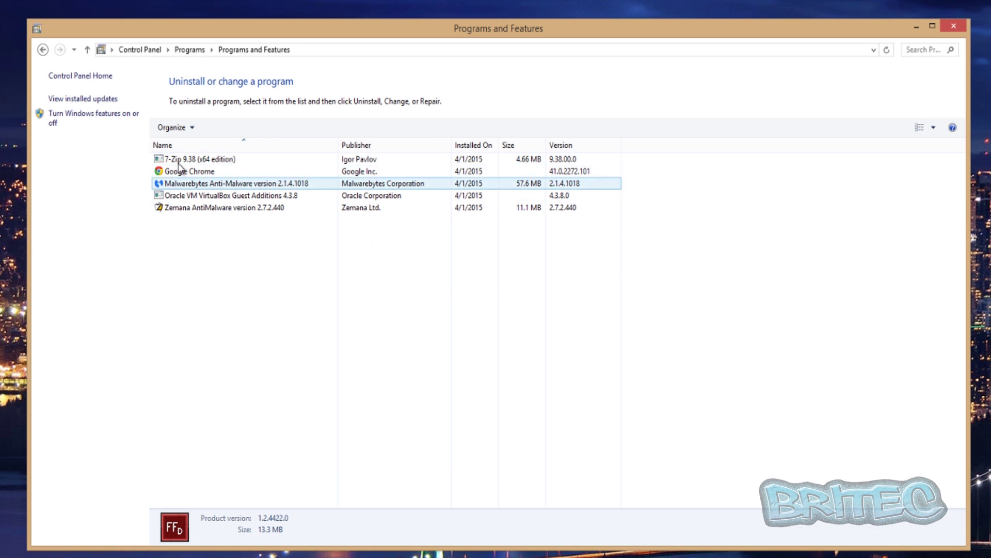
pyautogui.click(197, 171)
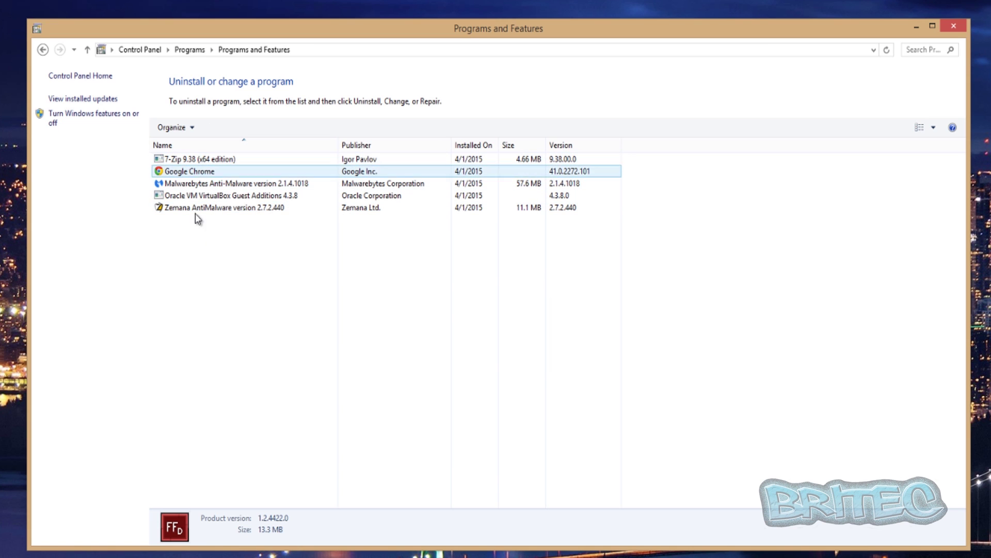
pyautogui.click(213, 157)
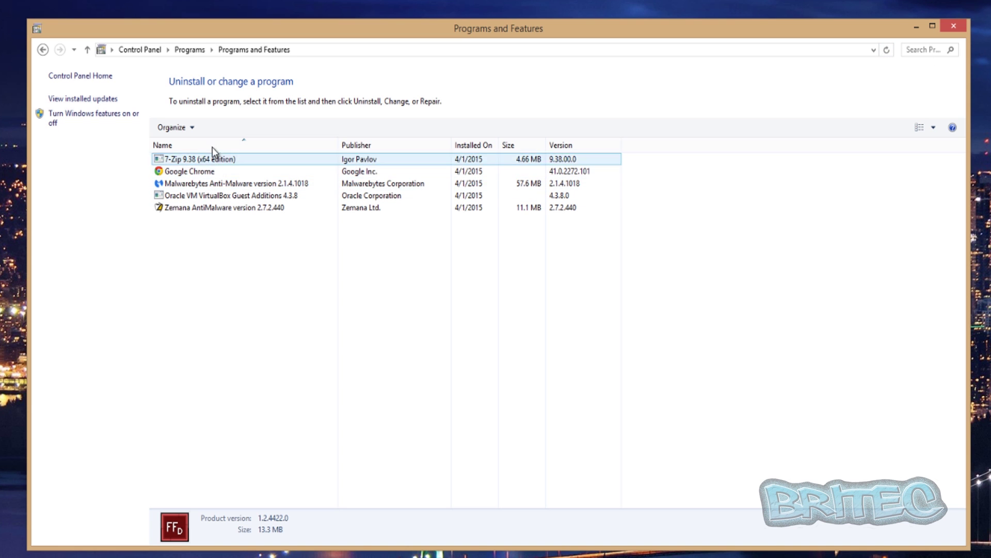
pyautogui.click(189, 176)
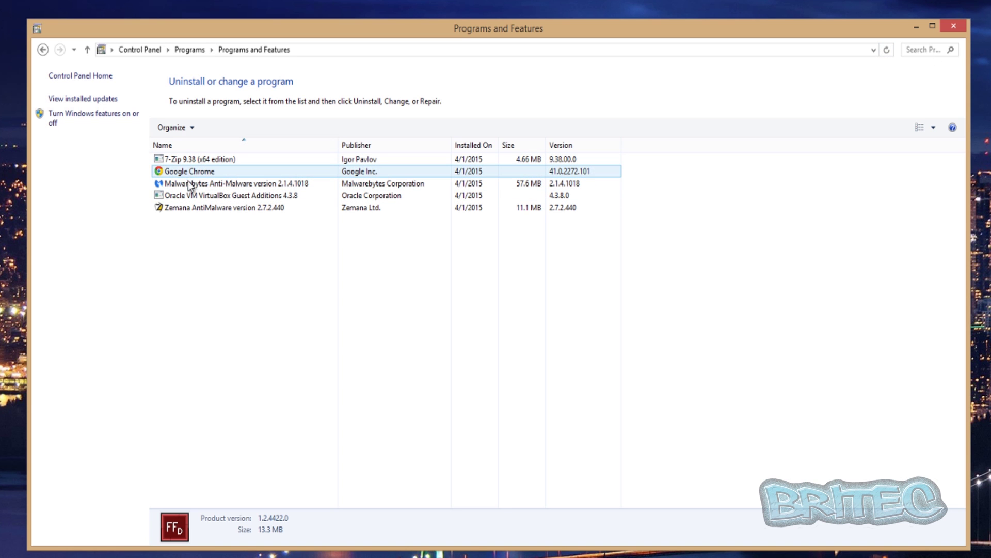
pyautogui.click(190, 184)
pyautogui.click(955, 27)
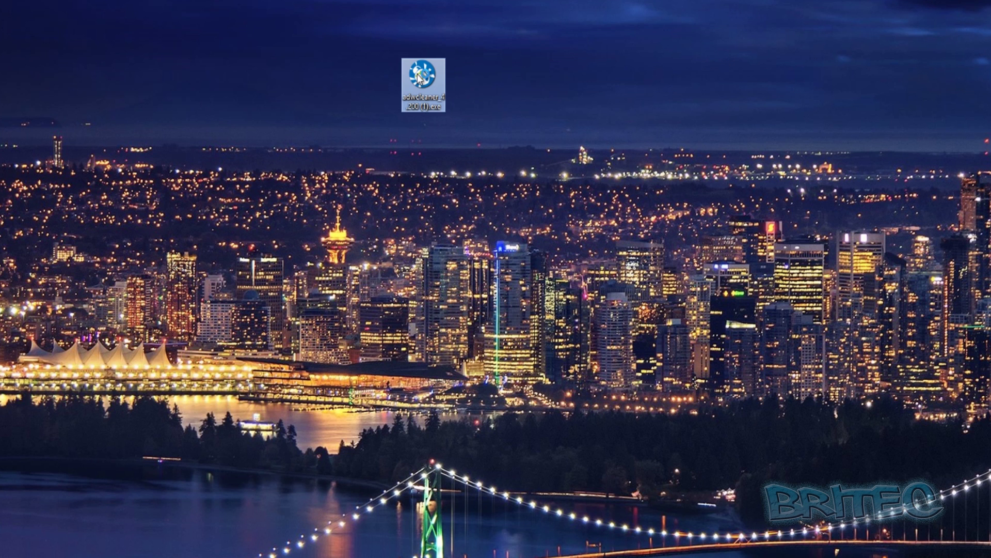
# Launch AdwCleaner, accept its terms of use and scan the computer for adware.
pyautogui.doubleClick(419, 78)
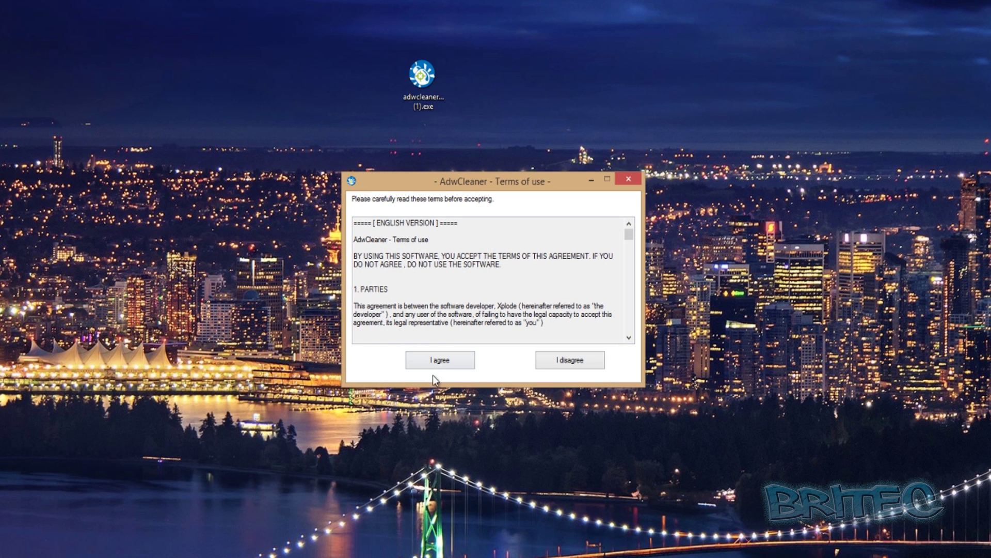
pyautogui.click(439, 360)
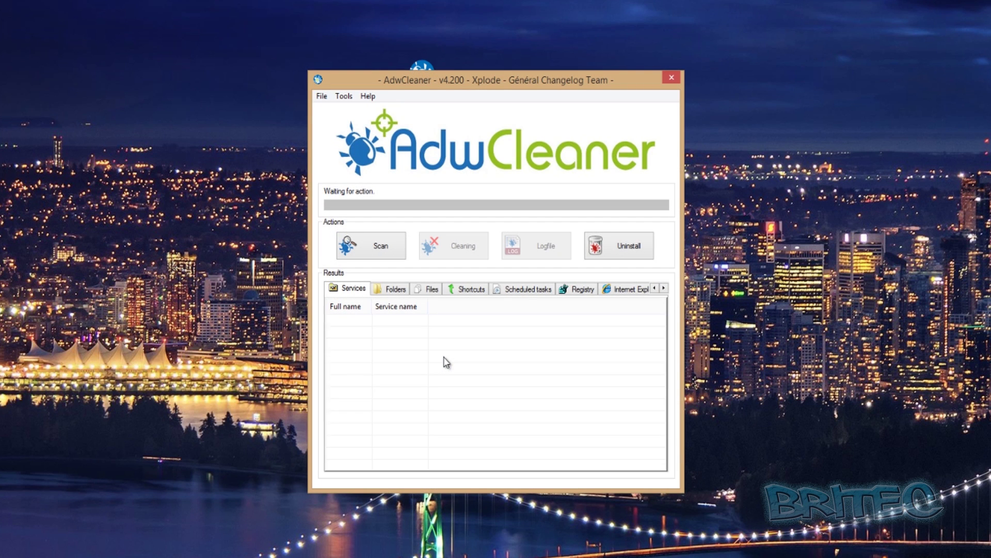
pyautogui.click(371, 247)
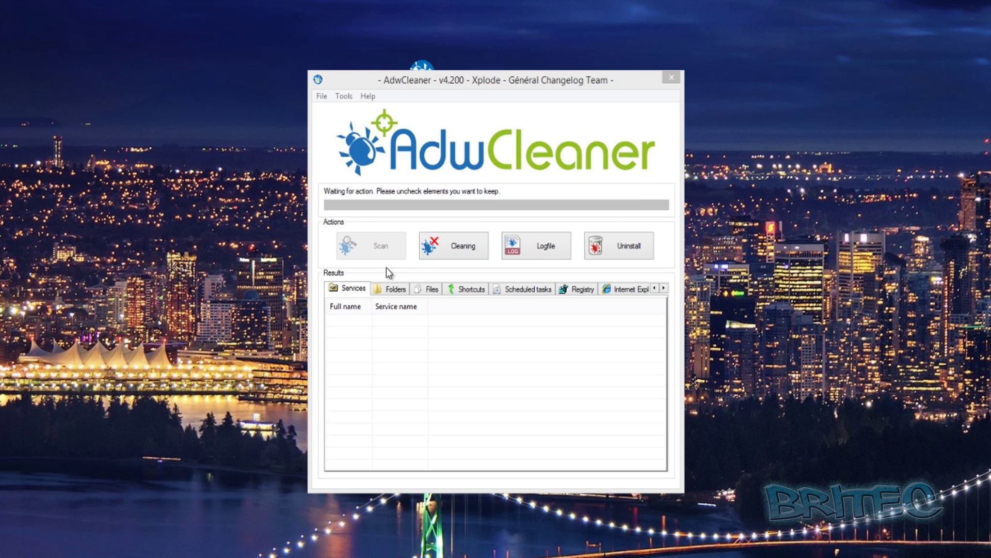
# Examine the AdwCleaner scan results for folders, files, shortcuts, scheduled tasks, registry and each browser.
pyautogui.click(392, 291)
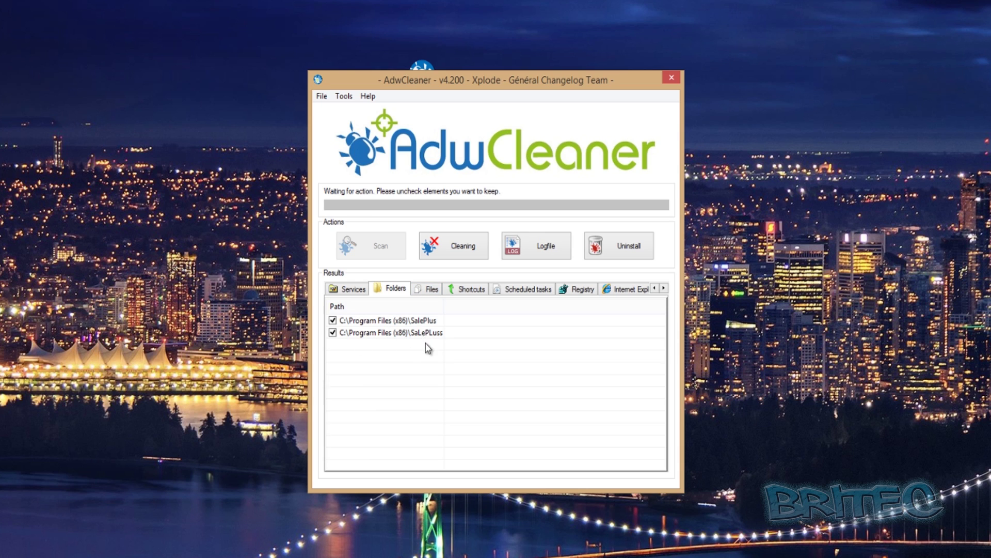
pyautogui.click(436, 294)
pyautogui.click(466, 293)
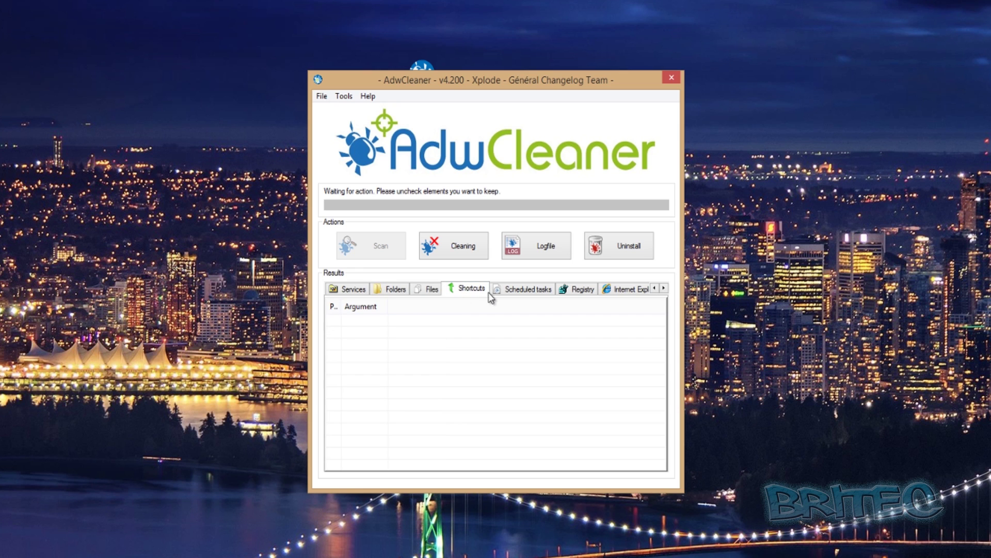
pyautogui.click(520, 291)
pyautogui.click(578, 290)
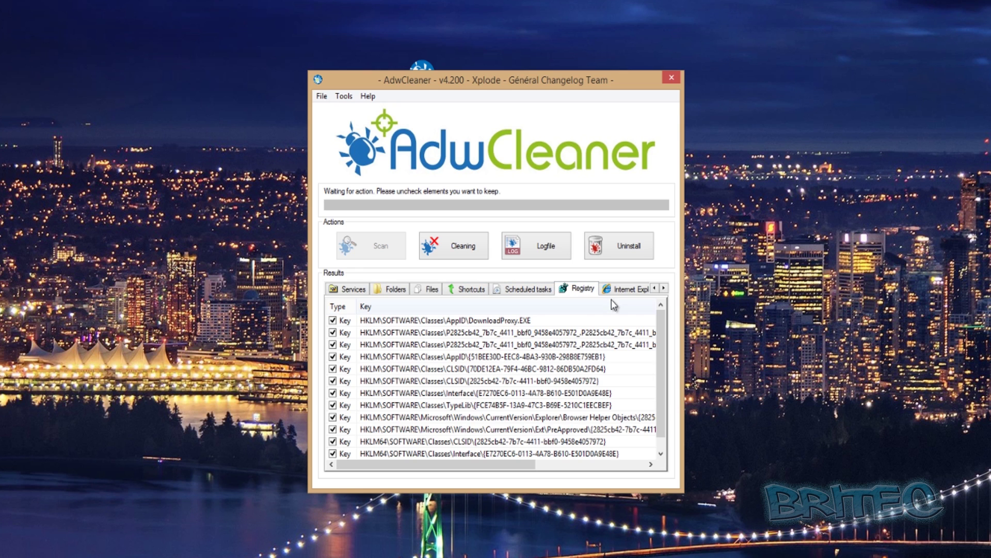
pyautogui.moveTo(659, 345); pyautogui.dragTo(663, 325)
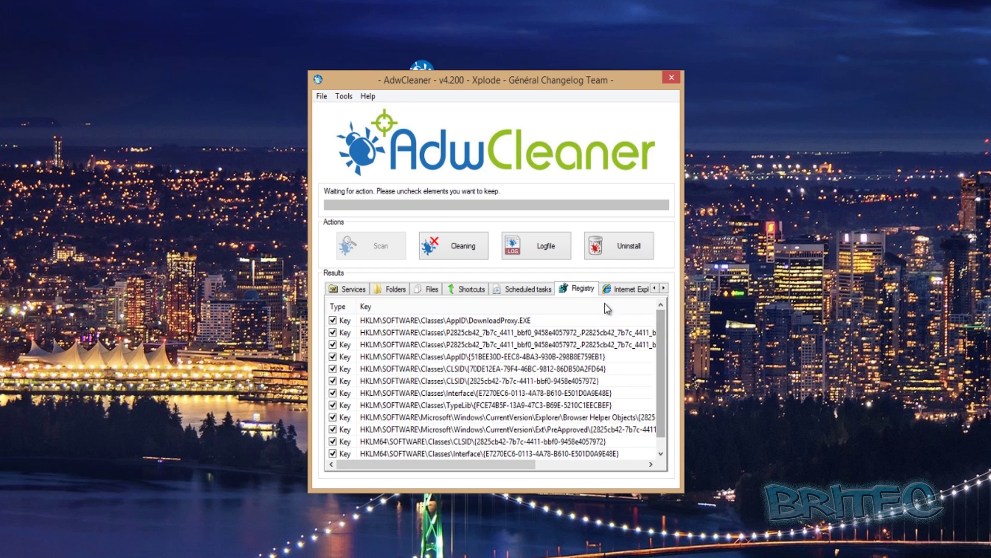
pyautogui.click(622, 290)
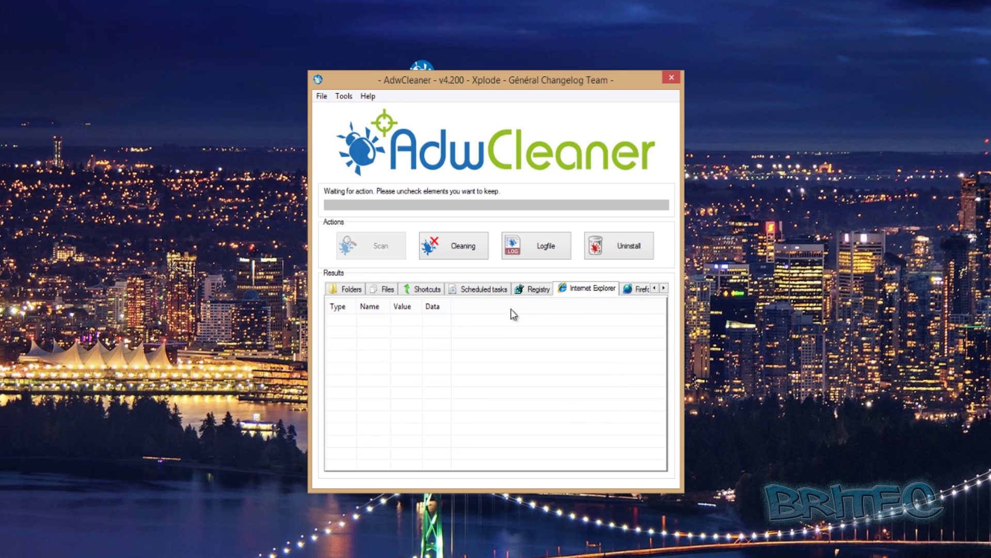
pyautogui.click(643, 290)
pyautogui.click(639, 290)
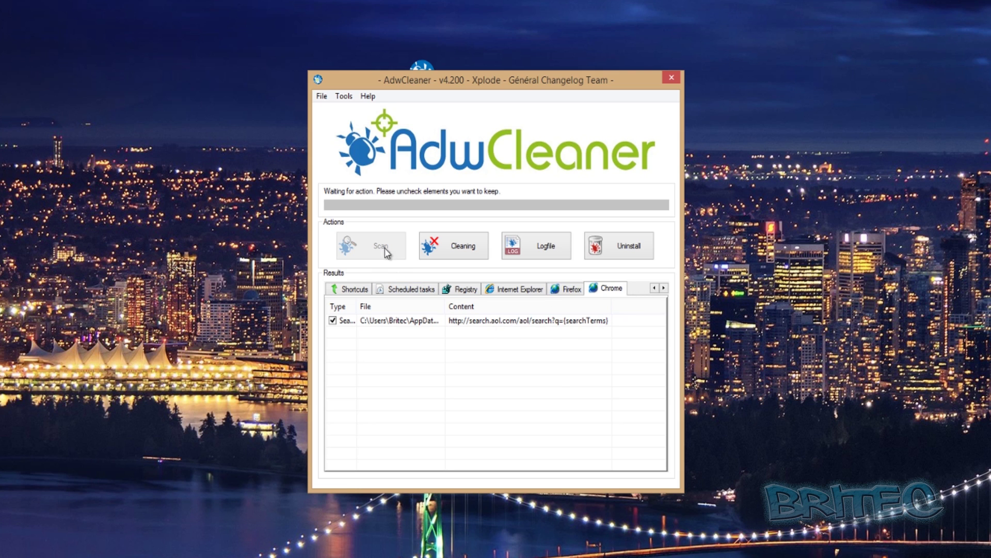
# Clean all detected items with AdwCleaner and let it restart the computer.
pyautogui.click(448, 249)
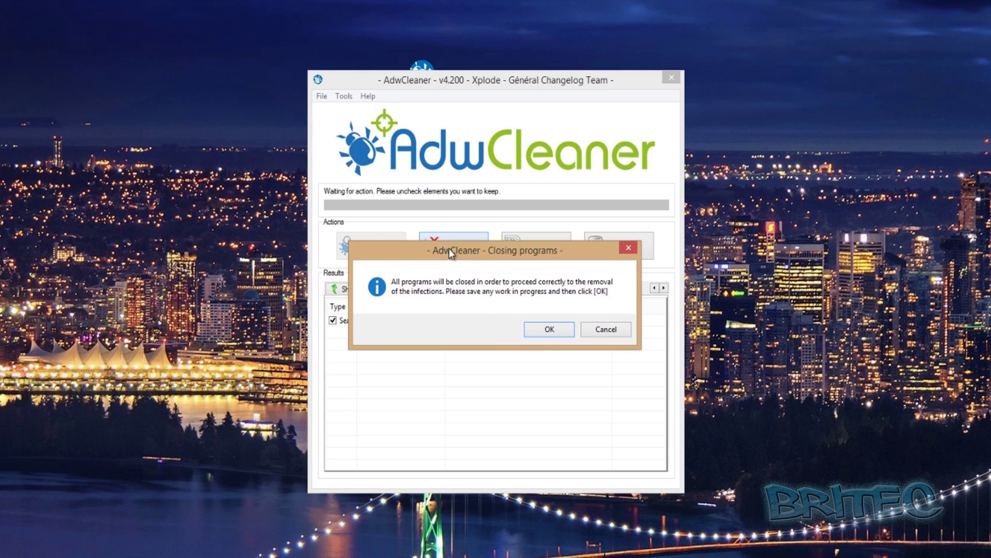
pyautogui.click(550, 331)
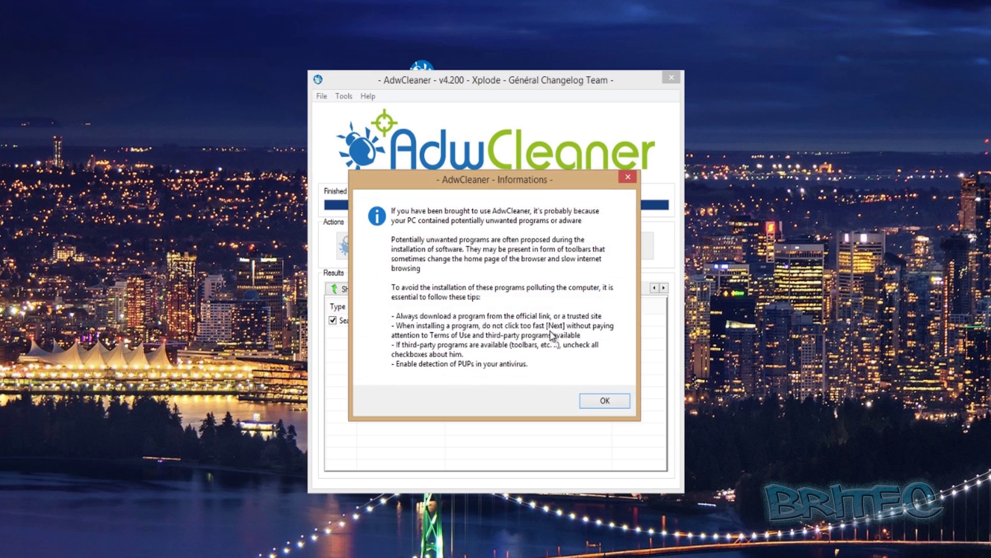
pyautogui.click(606, 401)
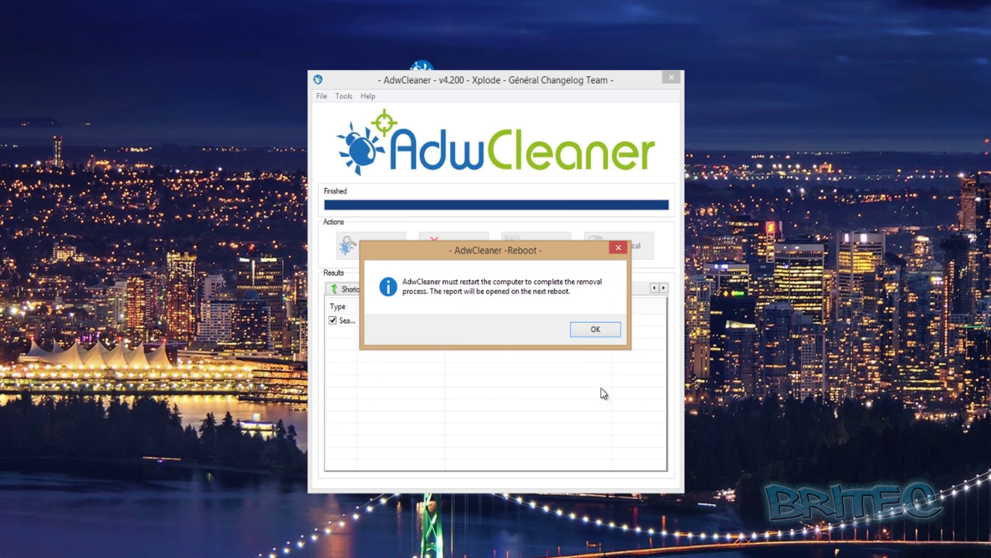
pyautogui.click(593, 328)
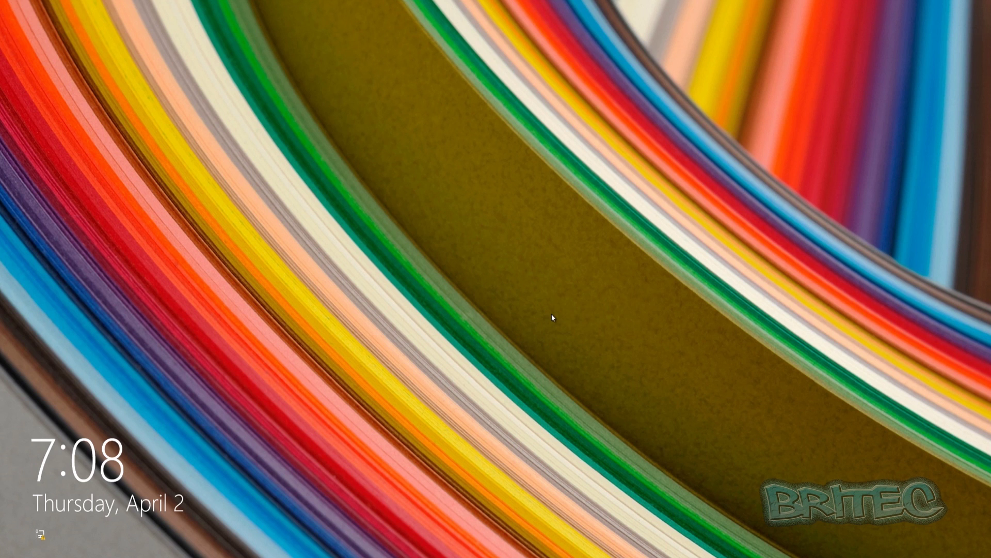
# Dismiss the Windows lock screen after the AdwCleaner restart and go to the desktop.
pyautogui.click(551, 314)
pyautogui.click(489, 254)
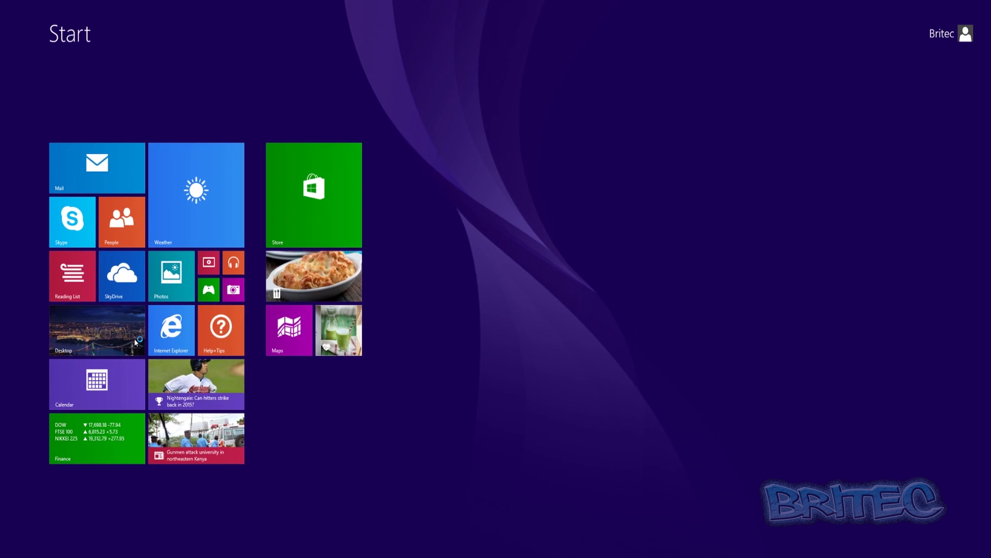
pyautogui.click(94, 341)
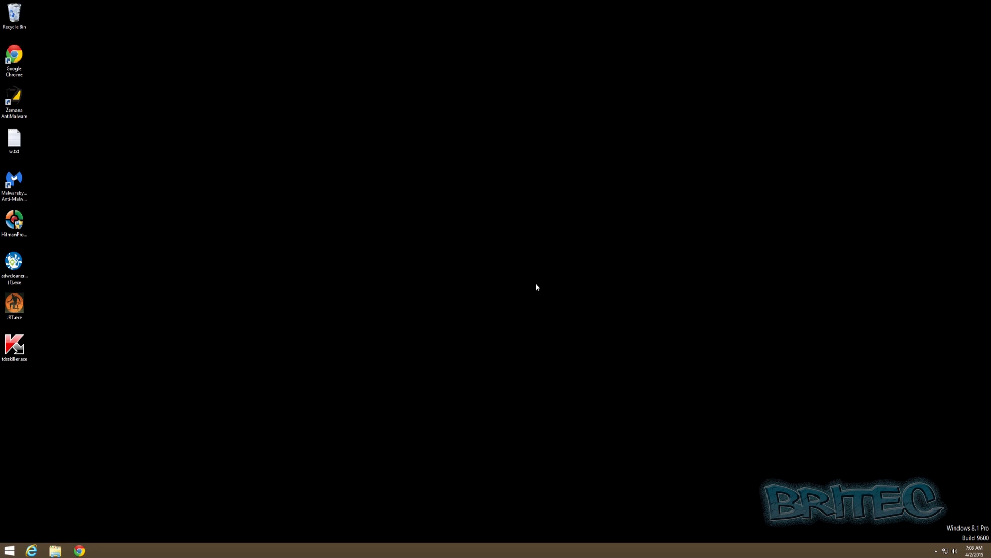
# Open the desktop's personalization settings.
pyautogui.rightClick(424, 382)
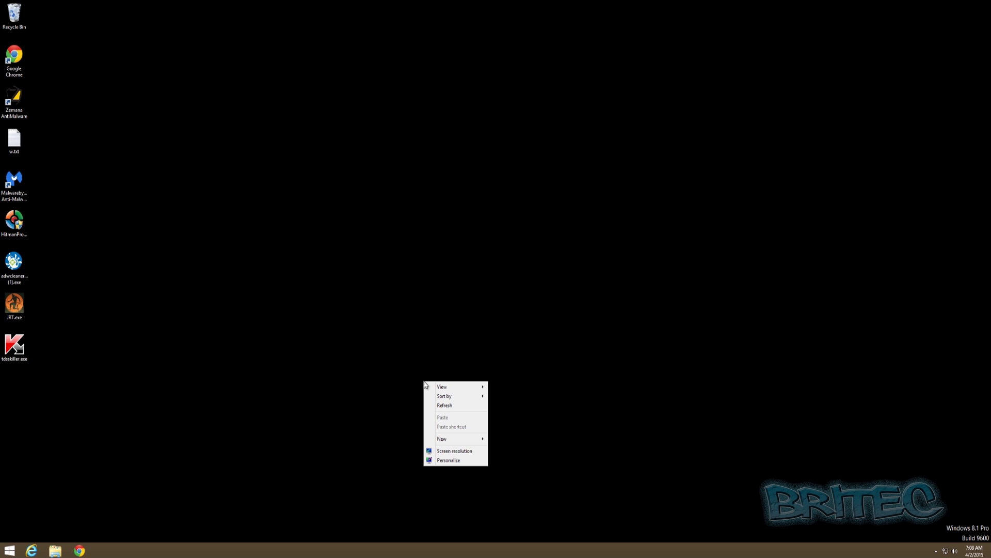
pyautogui.click(450, 460)
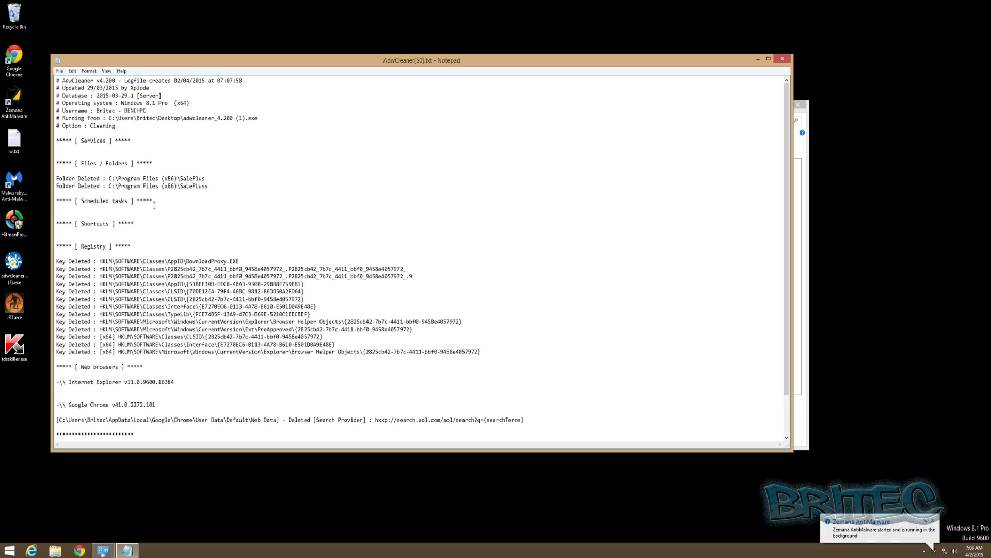
# Read through the AdwCleaner[S0].txt cleaning log and close it.
pyautogui.scroll(-2, 155, 341)
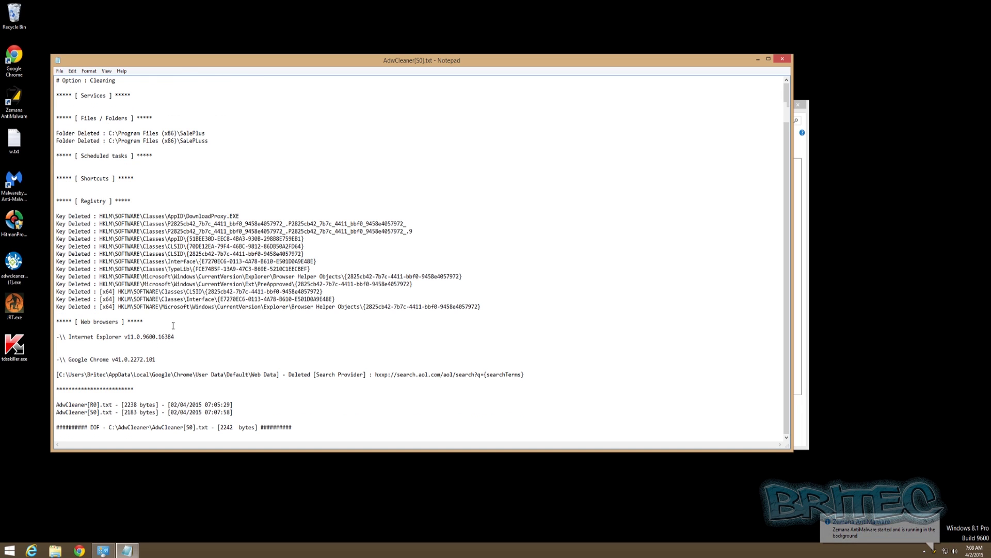
pyautogui.scroll(2, 155, 341)
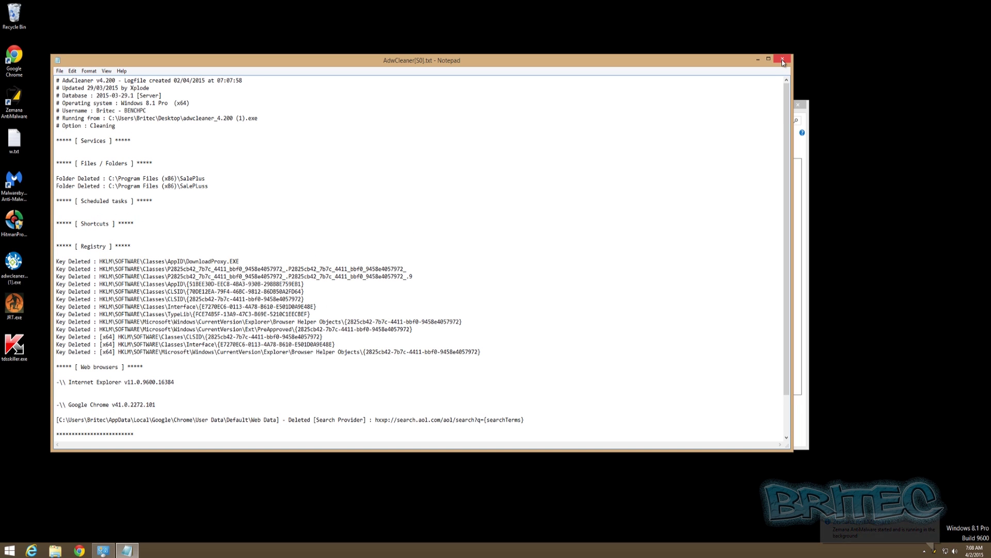
pyautogui.click(782, 61)
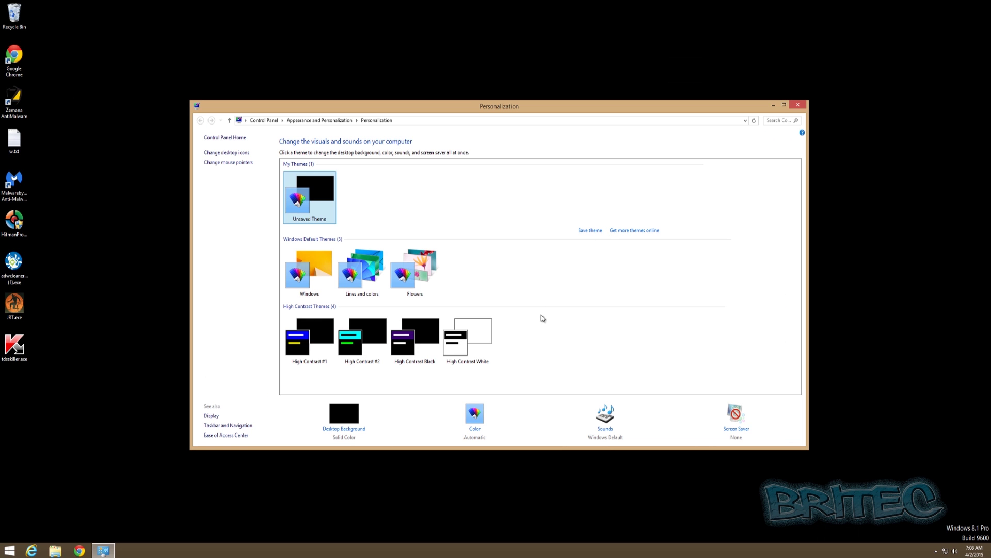
# Apply the default Windows theme and close the Personalization window.
pyautogui.click(309, 274)
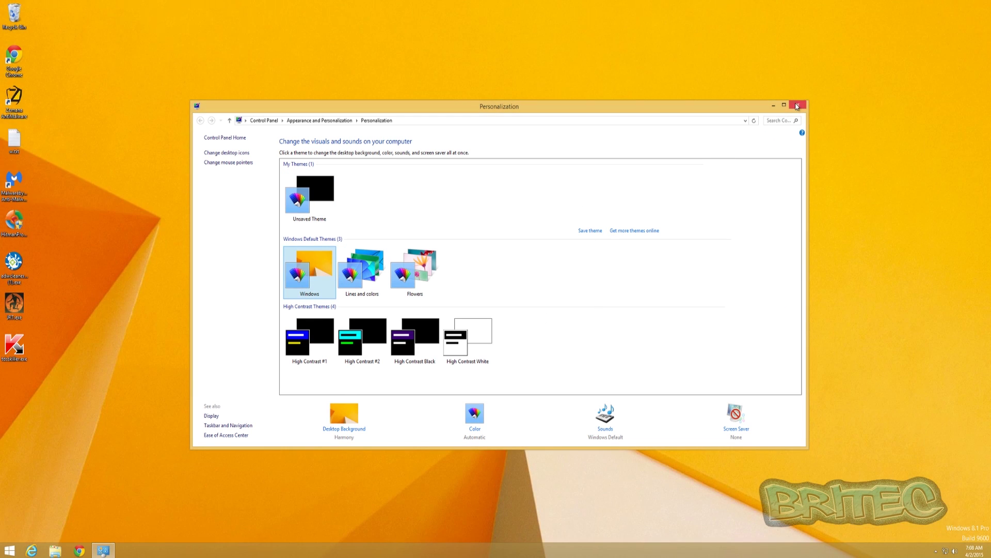
pyautogui.click(797, 106)
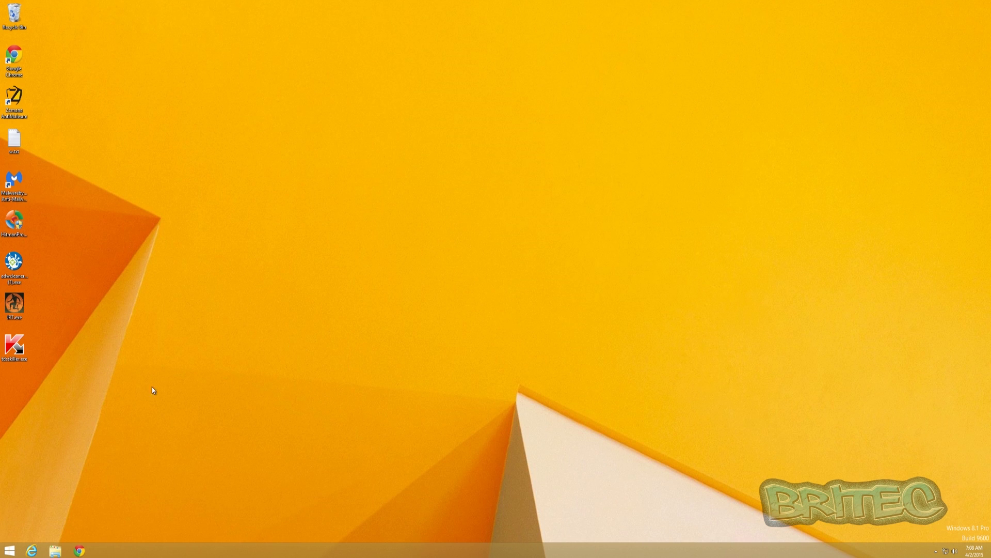
# Launch HitmanPro from the desktop and run a one-time scan without storing a copy on the computer.
pyautogui.moveTo(15, 223); pyautogui.dragTo(409, 222)
pyautogui.doubleClick(421, 223)
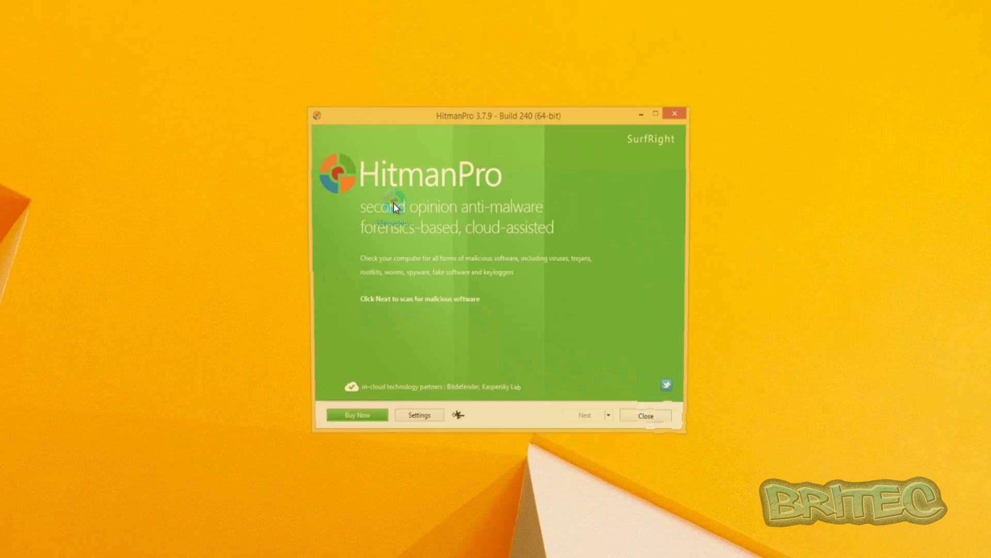
pyautogui.click(576, 401)
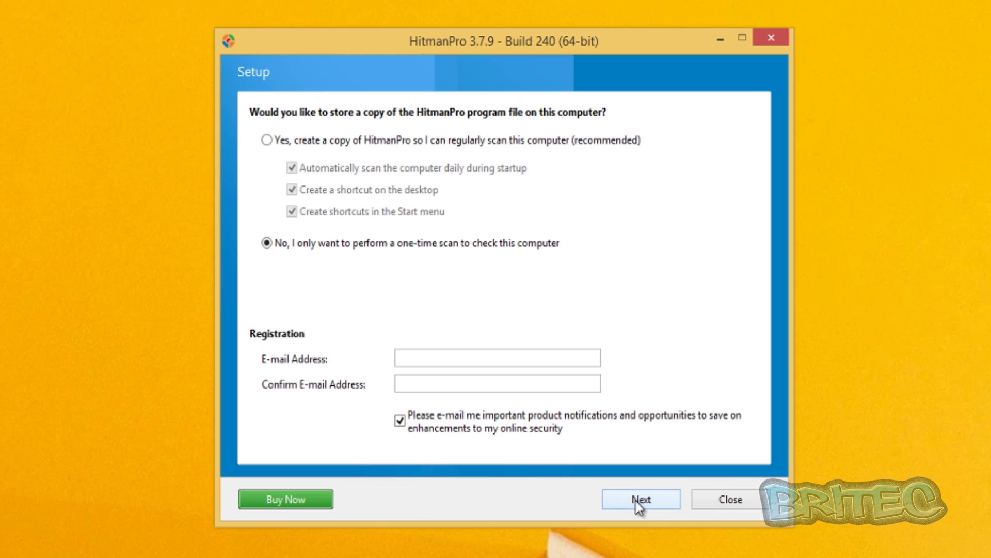
pyautogui.click(641, 499)
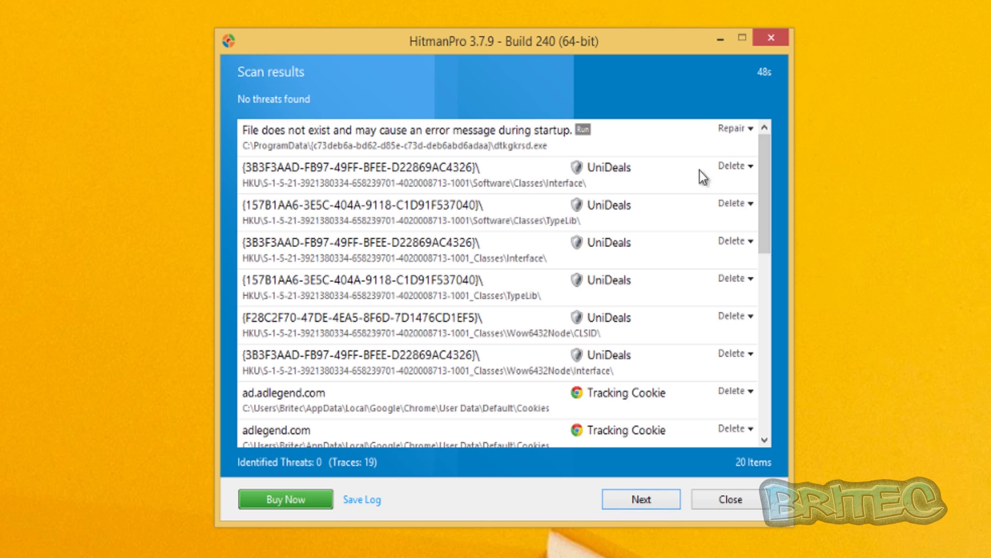
# Review the HitmanPro scan results and activate the free thirty-day license to allow removal.
pyautogui.moveTo(768, 161); pyautogui.dragTo(810, 158)
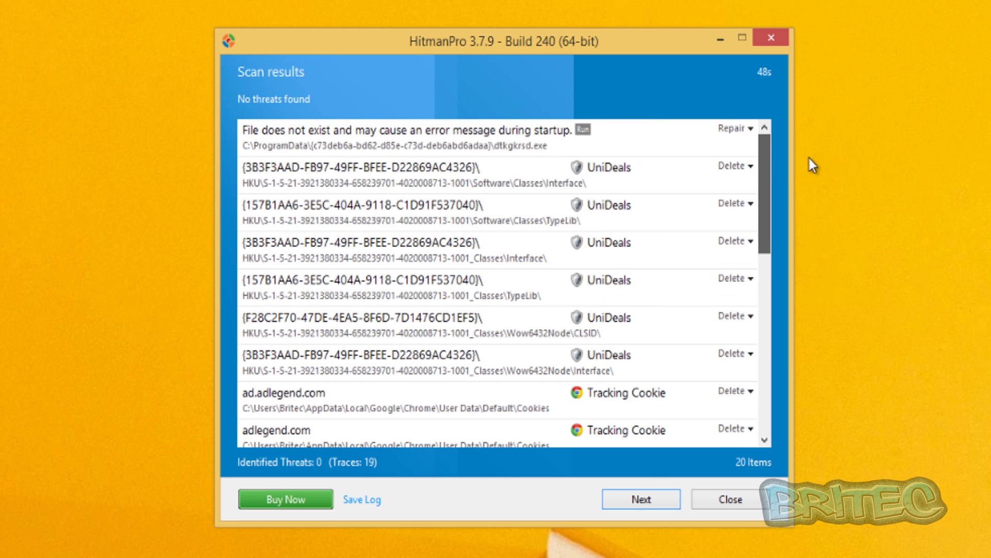
pyautogui.click(642, 501)
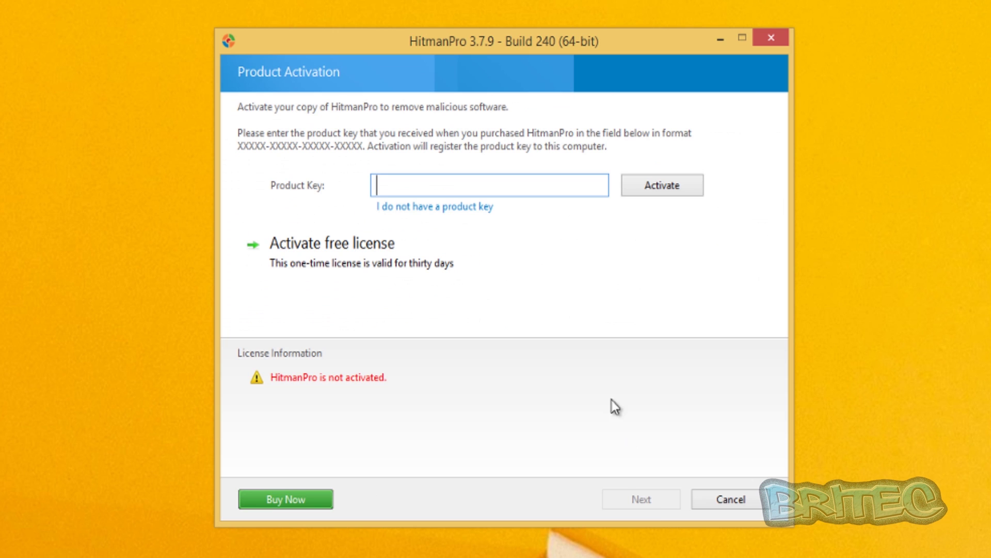
pyautogui.click(321, 262)
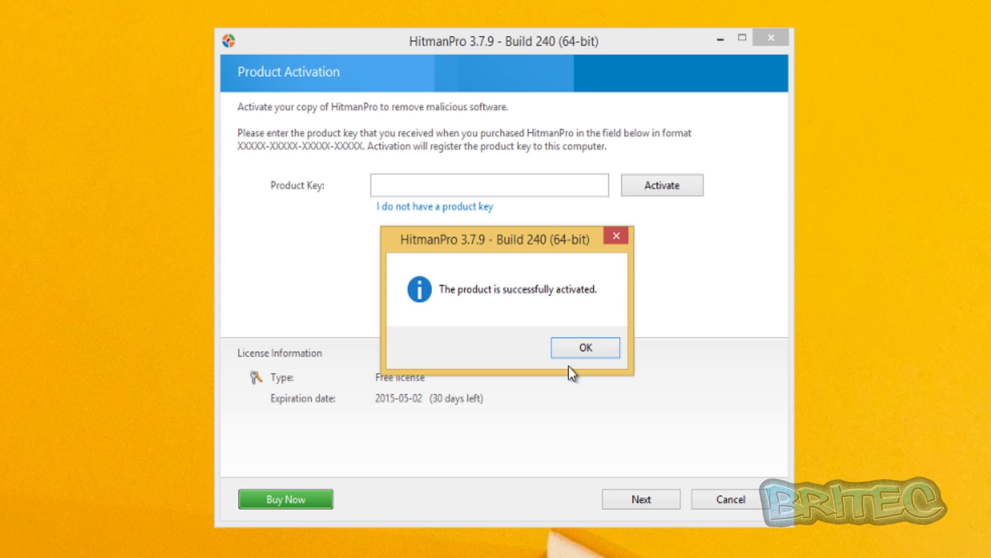
pyautogui.click(585, 350)
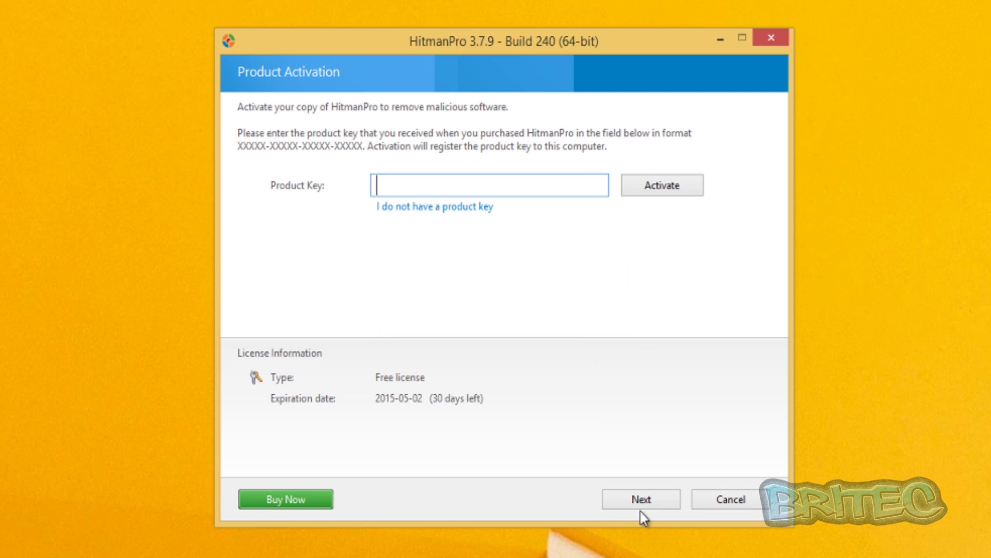
# Remove the items found by HitmanPro and reboot the computer to complete the removal.
pyautogui.click(644, 503)
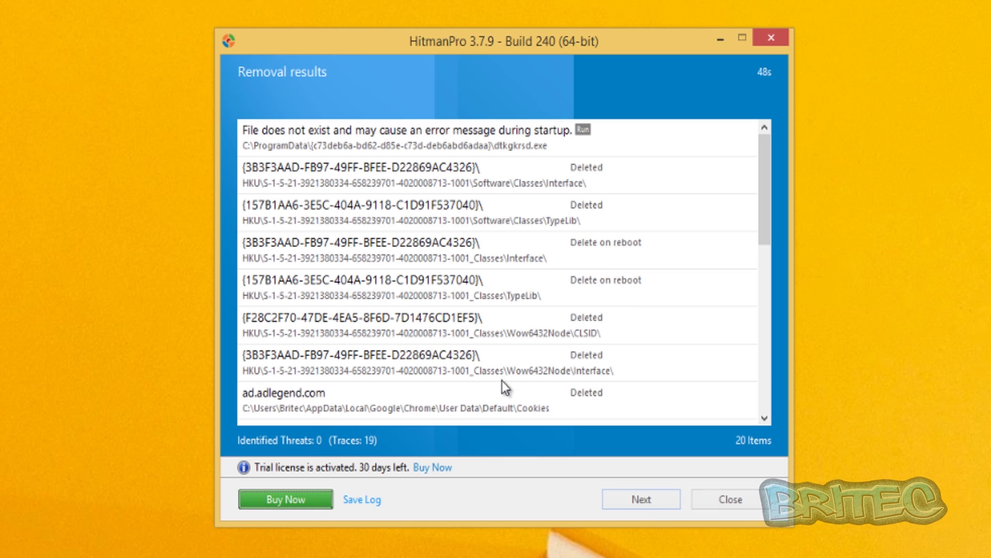
pyautogui.click(642, 500)
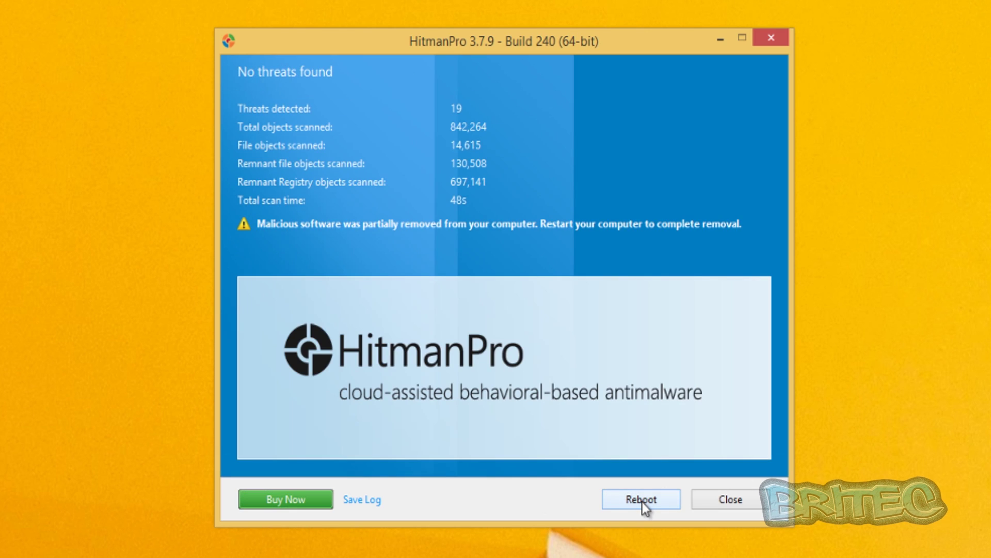
pyautogui.click(643, 500)
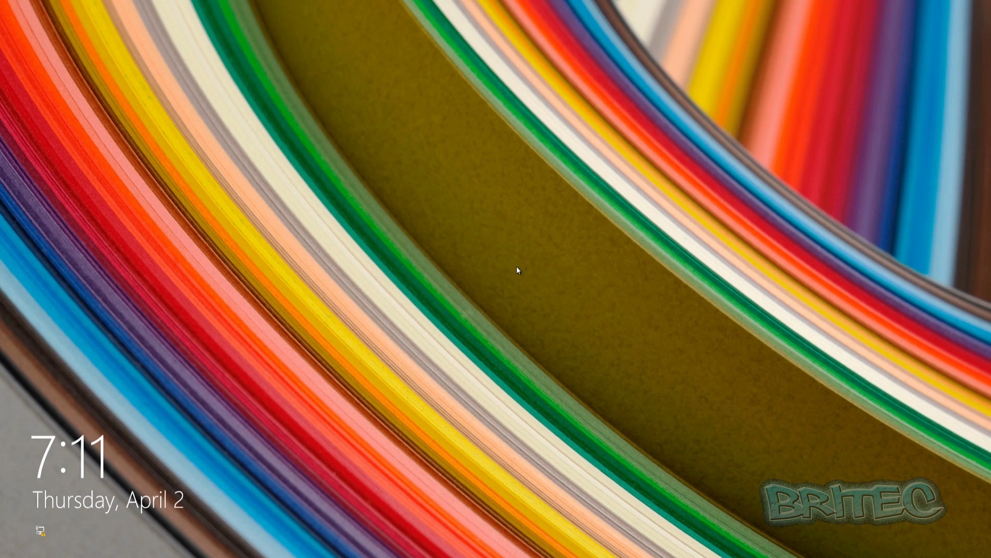
# Get past the lock screen following the HitmanPro reboot and return to the desktop.
pyautogui.click(517, 265)
pyautogui.click(513, 265)
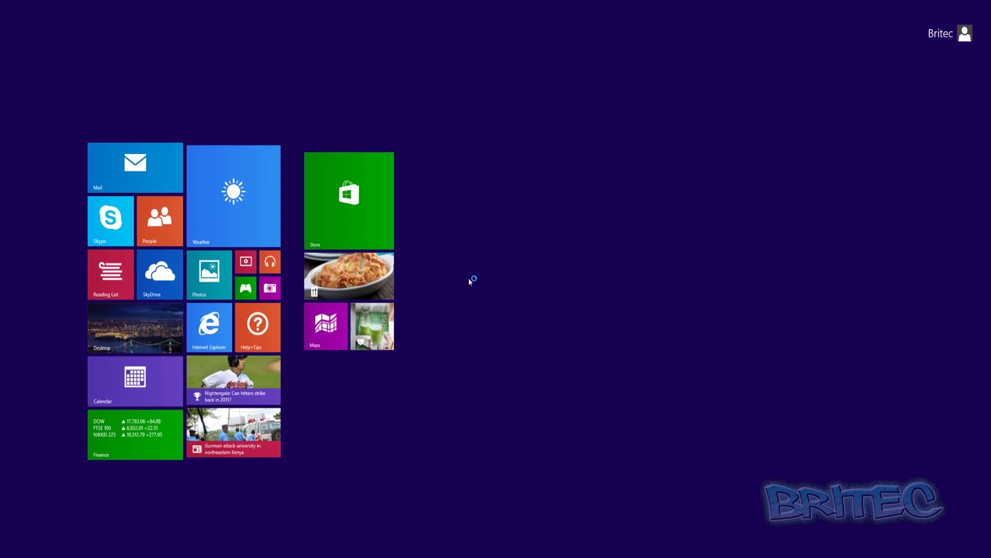
pyautogui.click(92, 338)
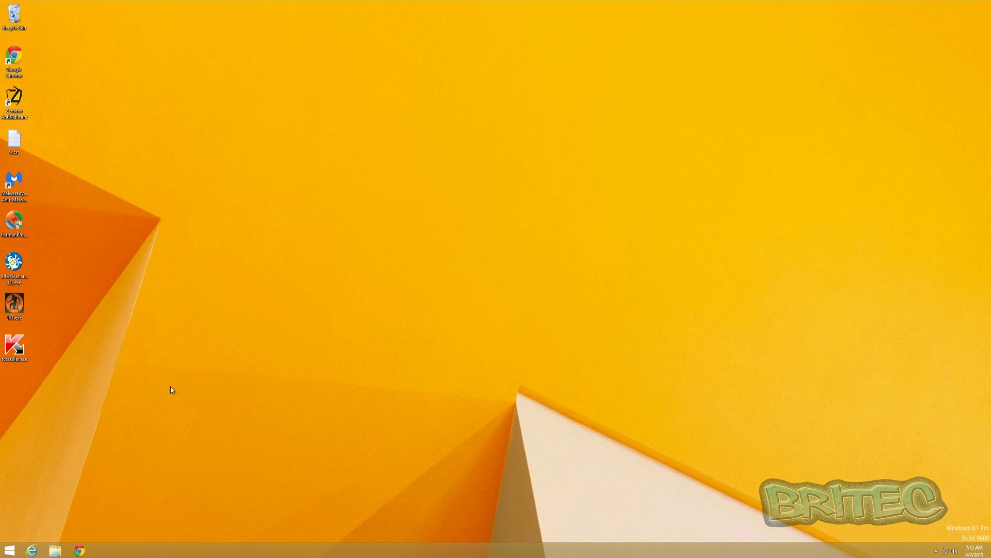
# Move TDSSKiller to an open area of the desktop, launch it, and accept the license agreement and KSN Statement.
pyautogui.moveTo(14, 346); pyautogui.dragTo(479, 181)
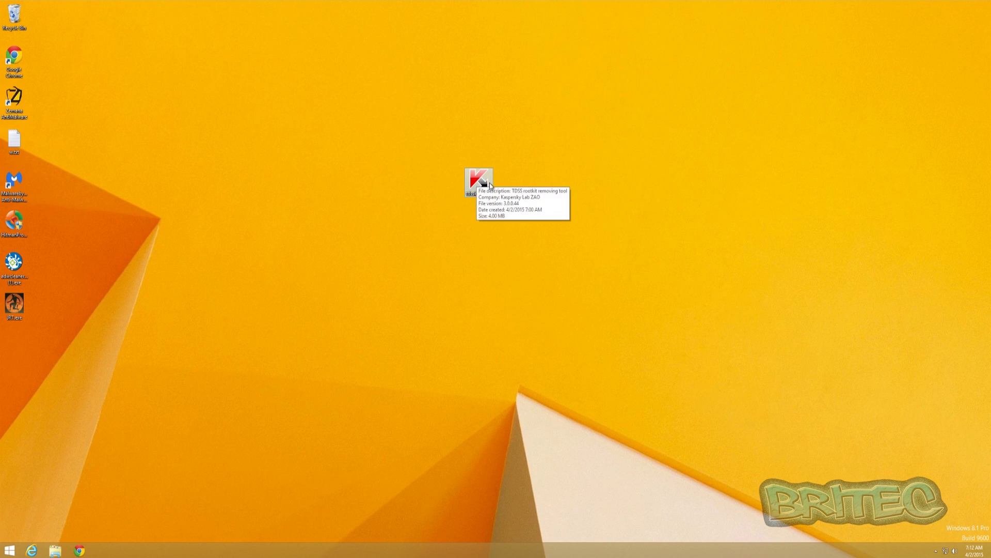
pyautogui.doubleClick(485, 182)
pyautogui.click(556, 300)
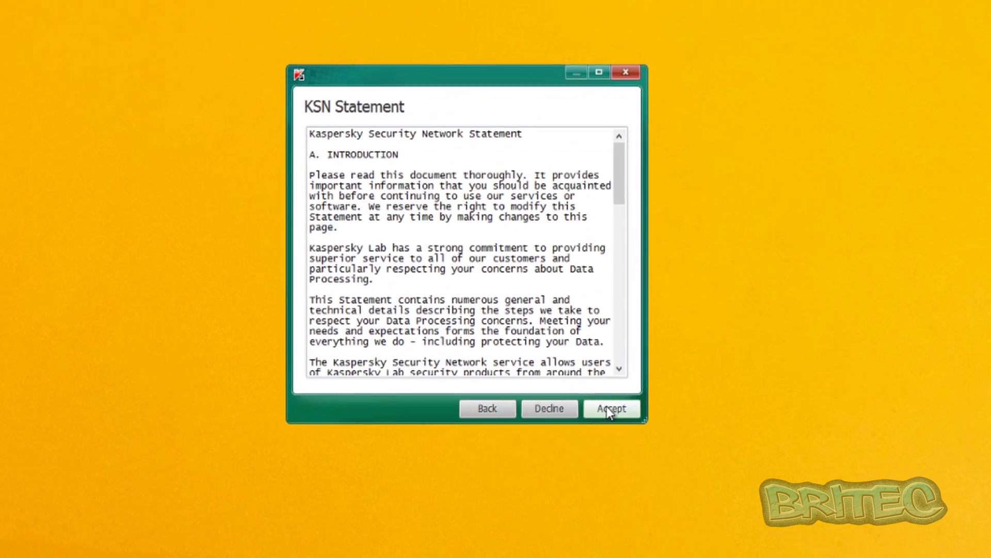
pyautogui.click(612, 409)
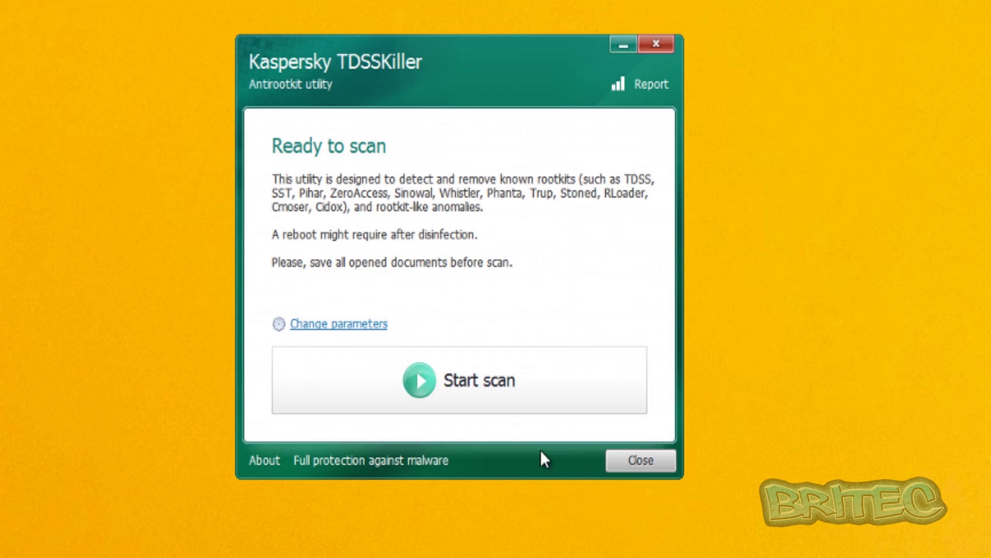
# Enable Verify file digital signatures and Detect TDLFS file system in the TDSSKiller parameters, and start the scan.
pyautogui.click(313, 324)
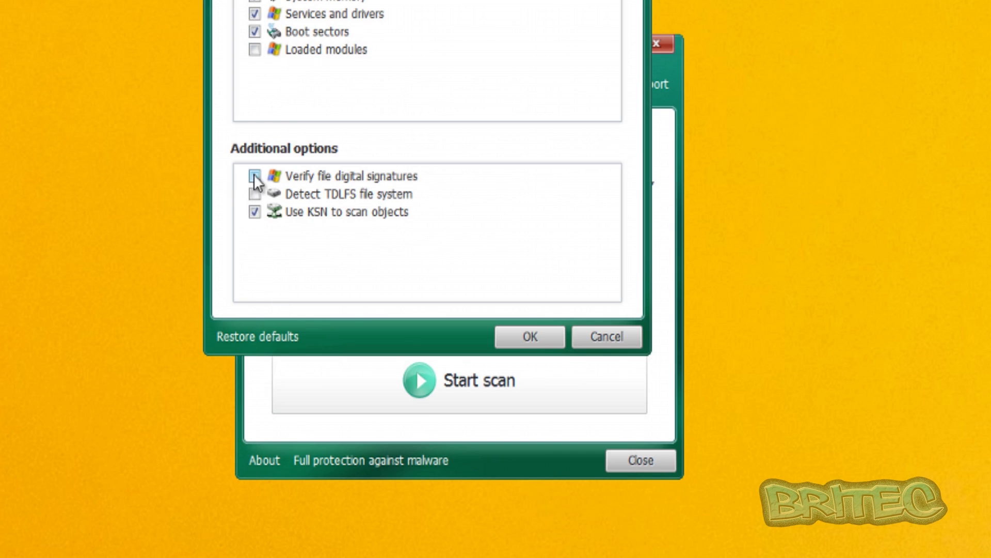
pyautogui.click(254, 194)
pyautogui.click(528, 339)
pyautogui.click(458, 401)
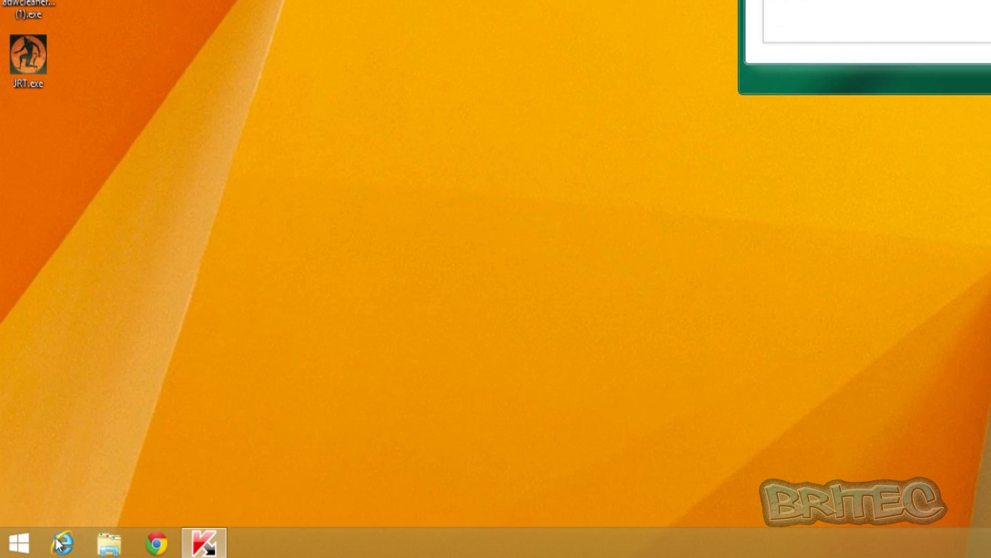
# Open File Explorer and browse to the Britec profile folder inside Users on Local Disk (C:).
pyautogui.rightClick(16, 544)
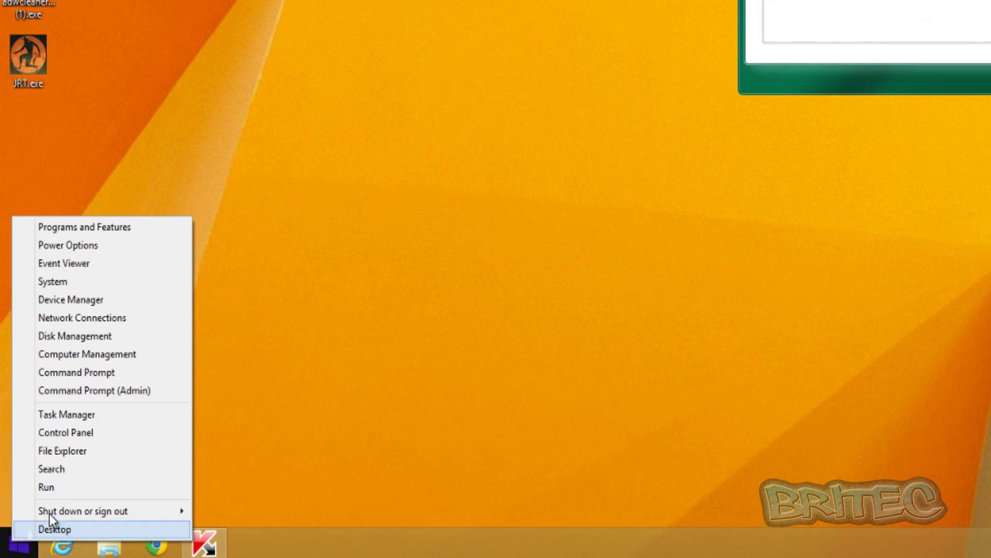
pyautogui.click(80, 458)
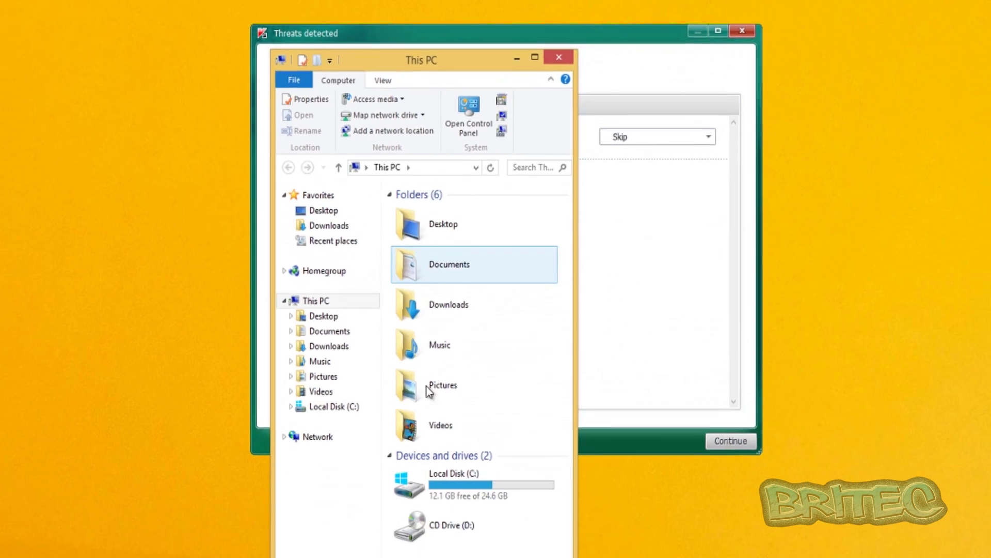
pyautogui.click(361, 334)
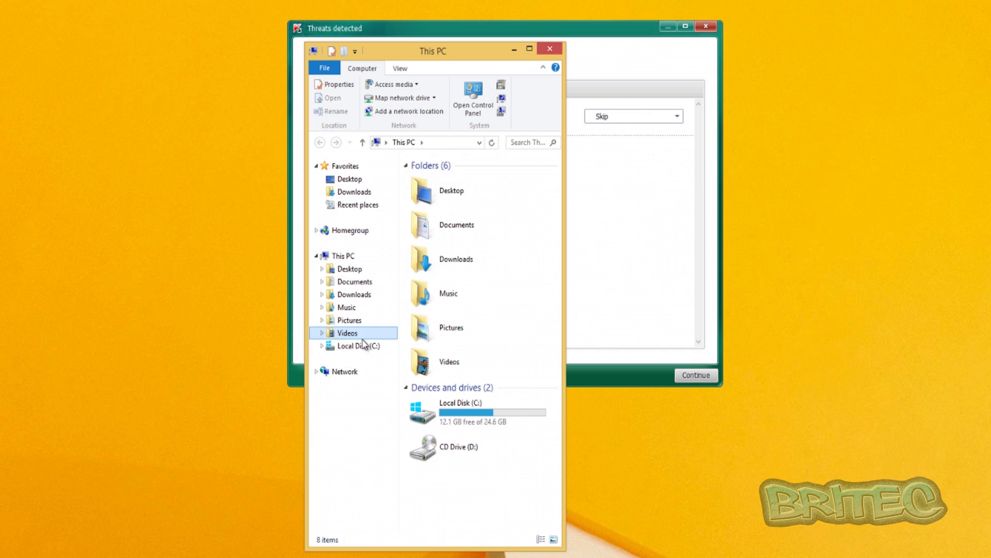
pyautogui.click(360, 353)
pyautogui.click(435, 233)
pyautogui.doubleClick(435, 233)
pyautogui.click(422, 181)
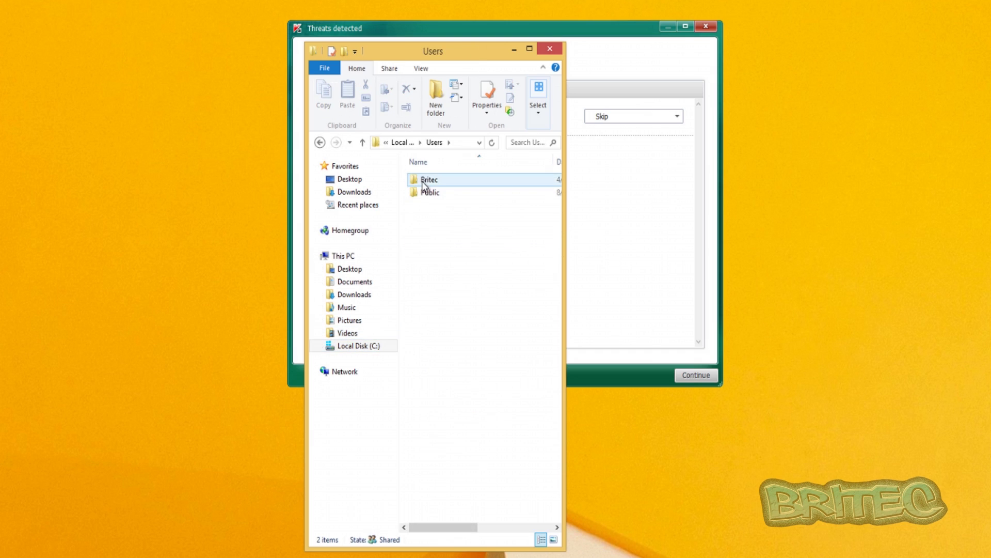
pyautogui.doubleClick(422, 181)
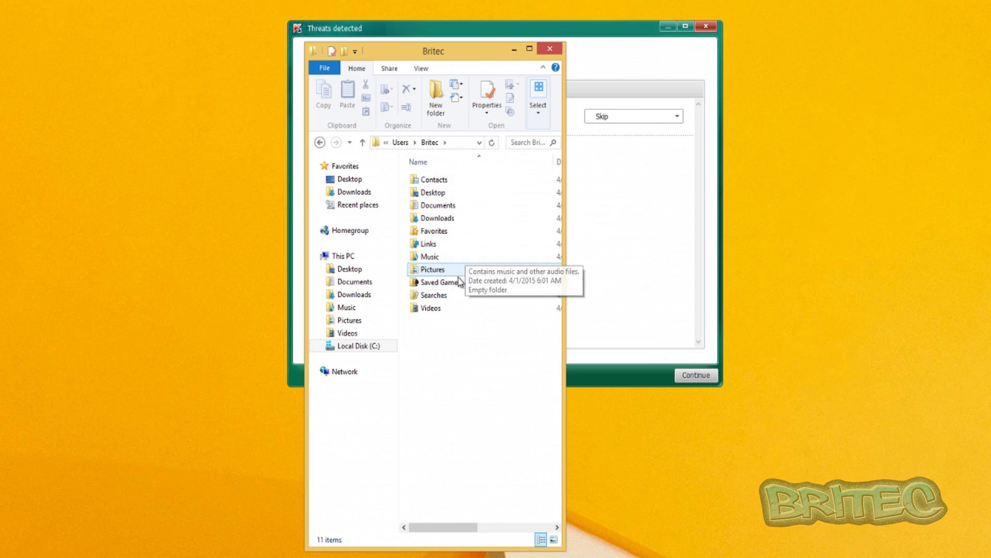
# Widen the Explorer window and set Folder Options to show hidden files, folders, drives and protected operating system files.
pyautogui.moveTo(563, 308); pyautogui.dragTo(764, 307)
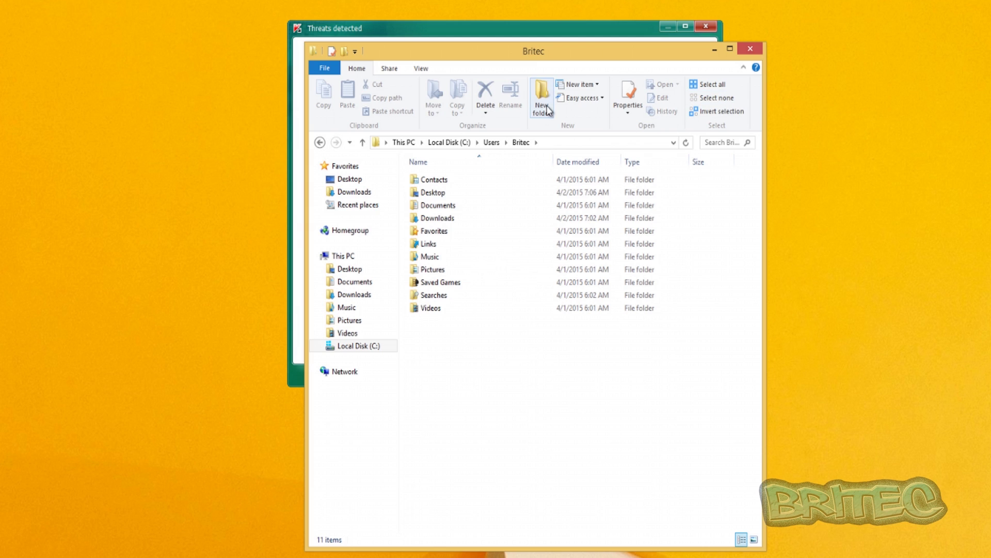
pyautogui.click(420, 68)
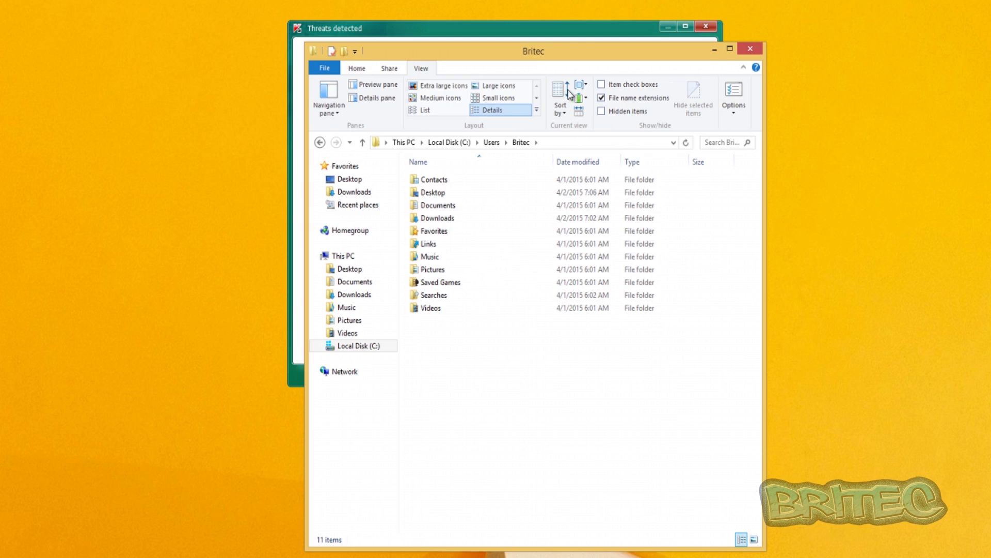
pyautogui.click(734, 106)
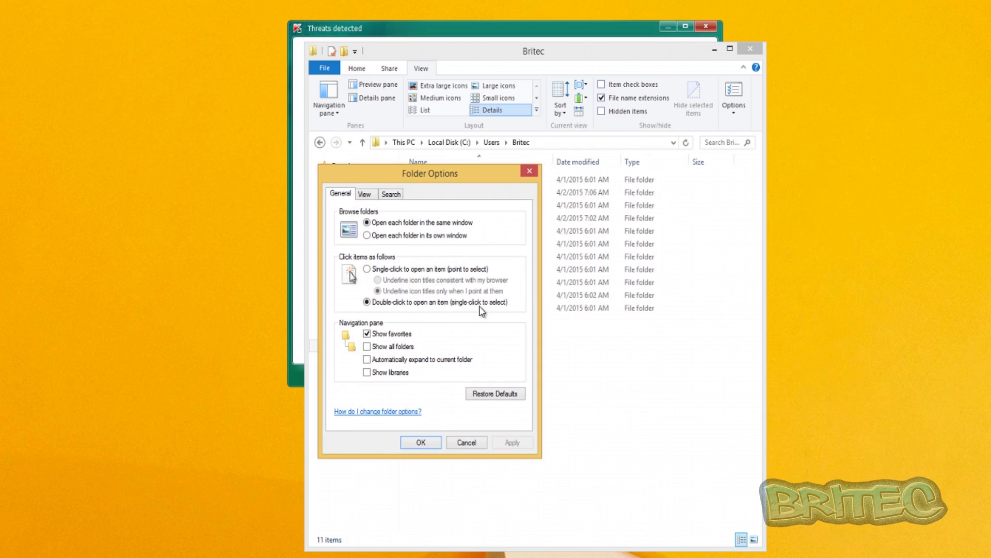
pyautogui.click(365, 194)
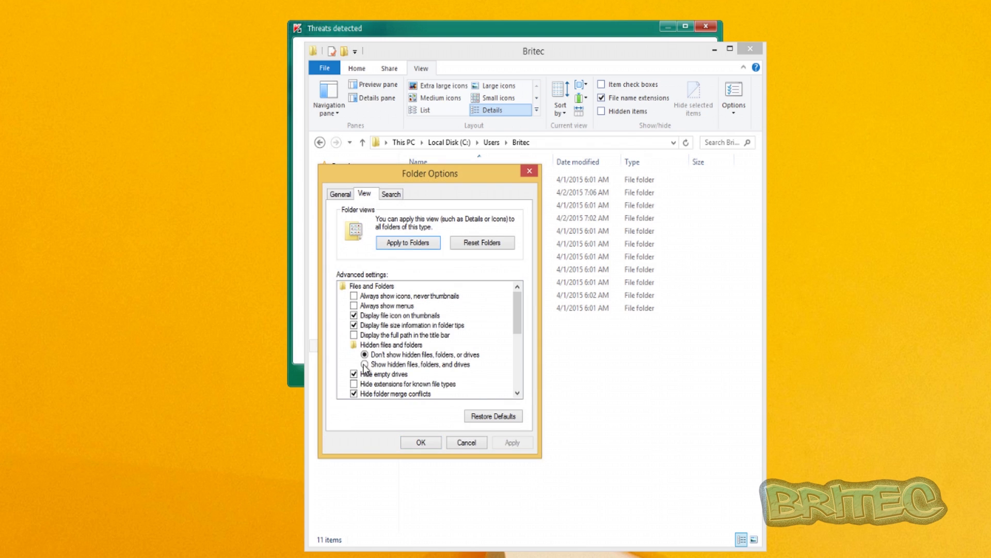
pyautogui.click(365, 365)
pyautogui.moveTo(523, 323); pyautogui.dragTo(516, 350)
pyautogui.click(354, 316)
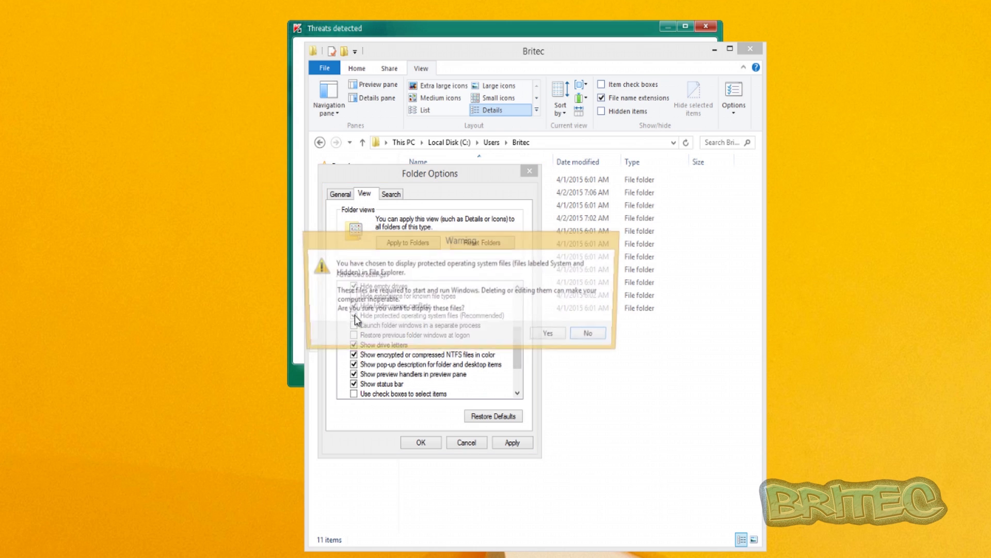
pyautogui.click(554, 336)
pyautogui.click(416, 443)
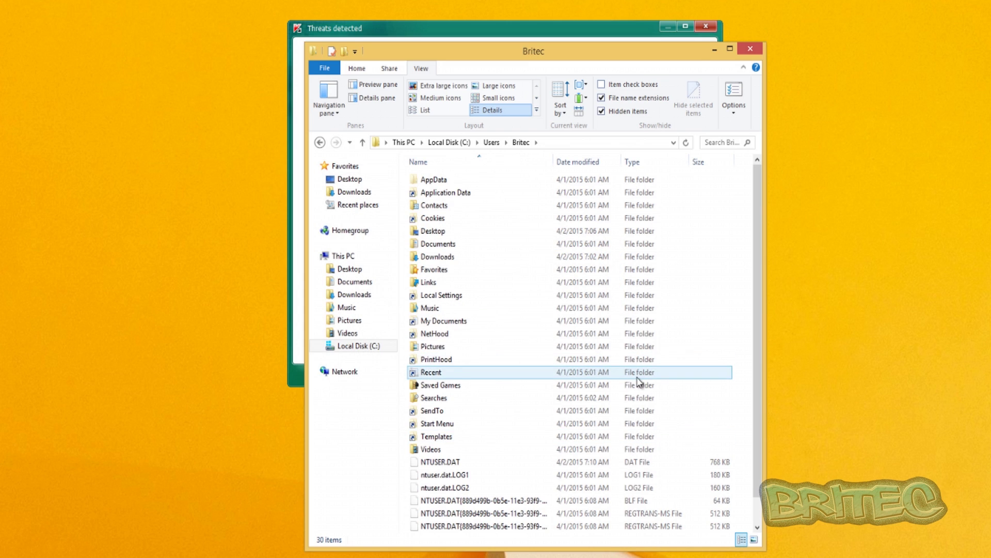
# Locate win_105218.exe in the profile folder, inspect its file details, and return to the TDSSKiller threat list.
pyautogui.scroll(-1, 639, 382)
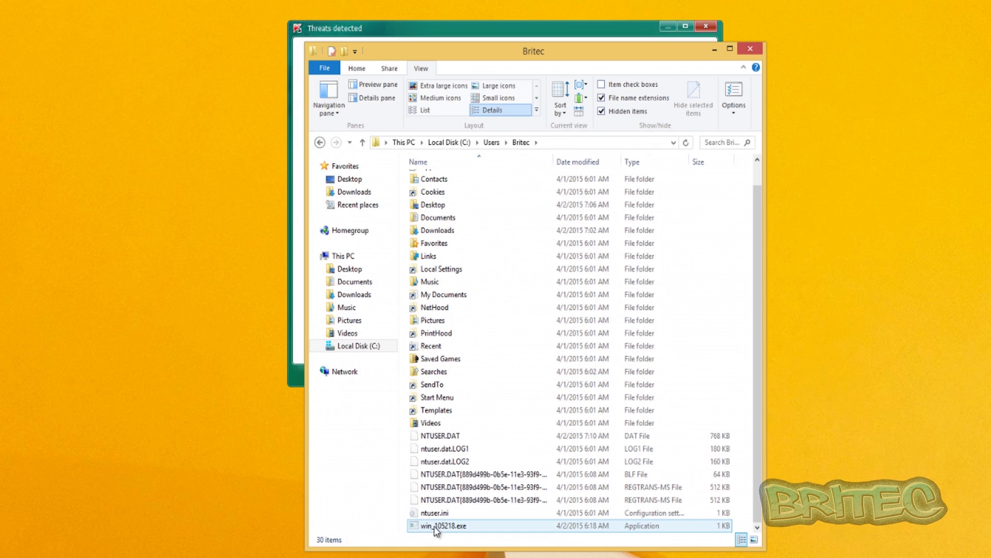
pyautogui.moveTo(453, 532)
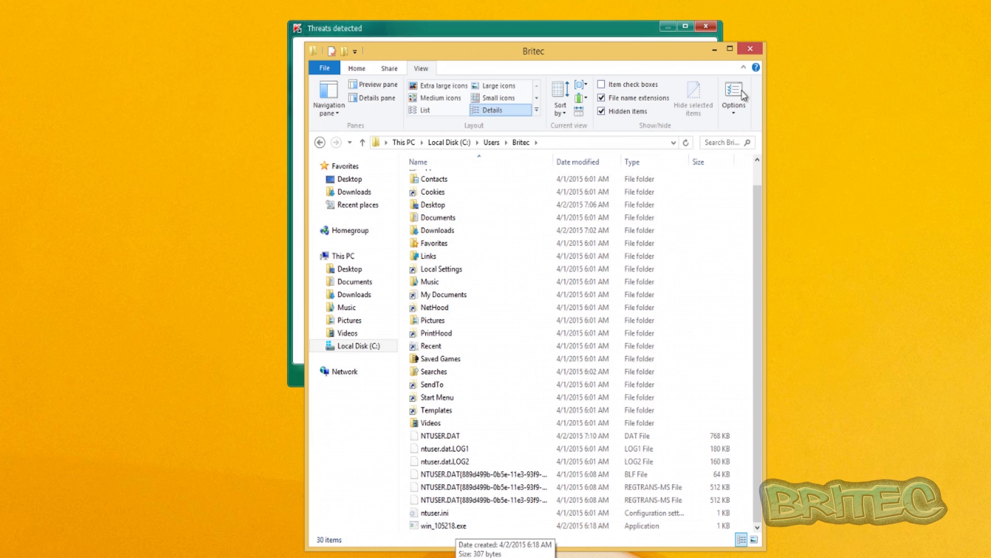
pyautogui.click(714, 50)
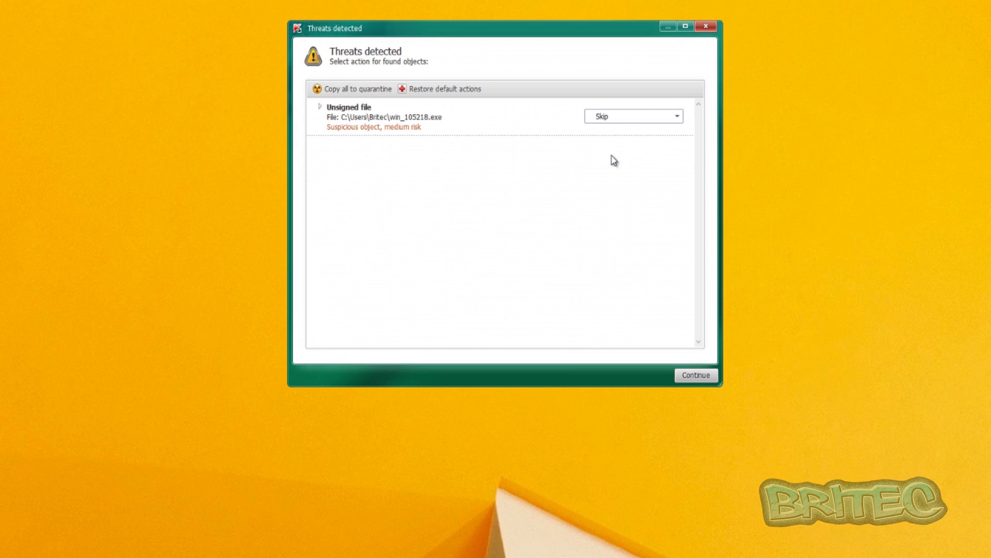
# Set the action for the unsigned file win_105218.exe to Delete, apply it, and reboot the computer.
pyautogui.click(607, 118)
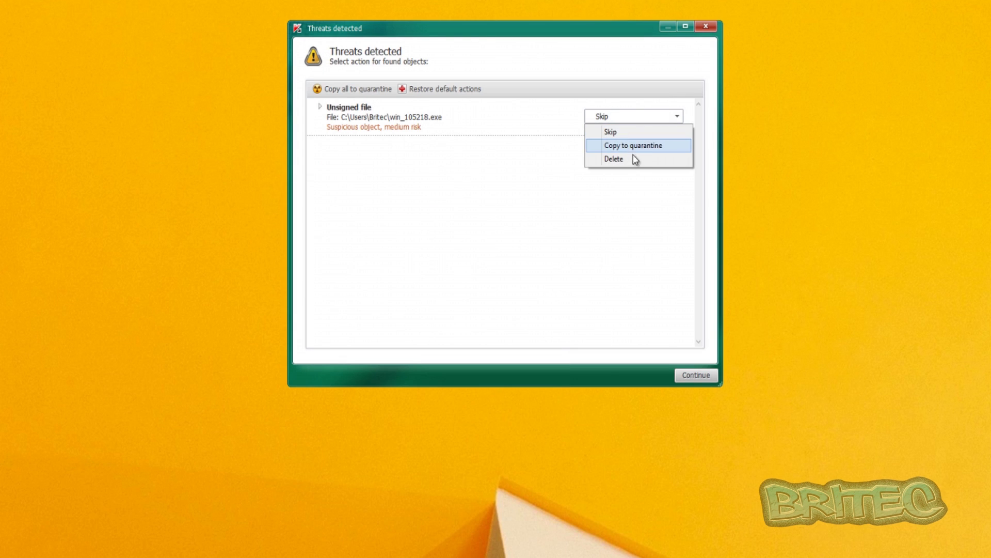
pyautogui.click(635, 159)
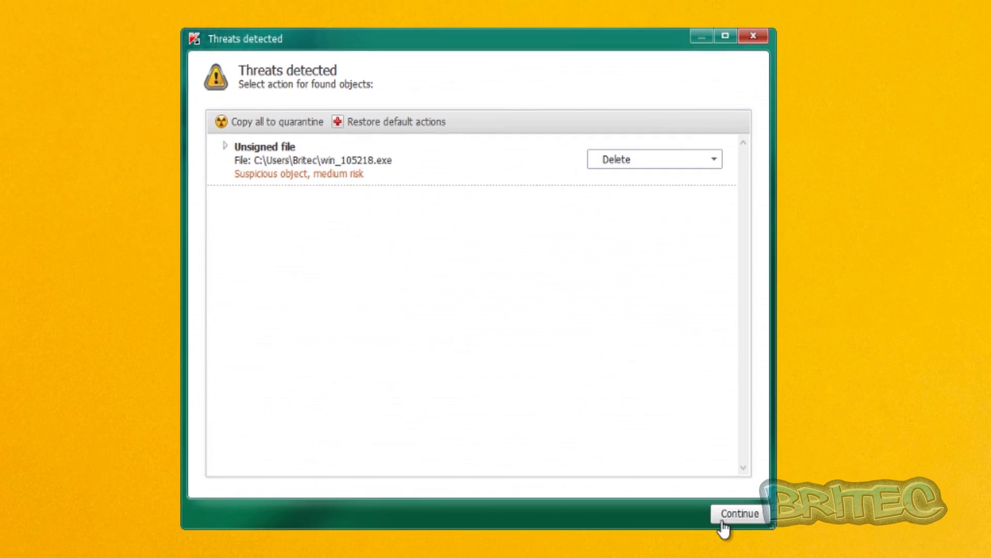
pyautogui.click(737, 517)
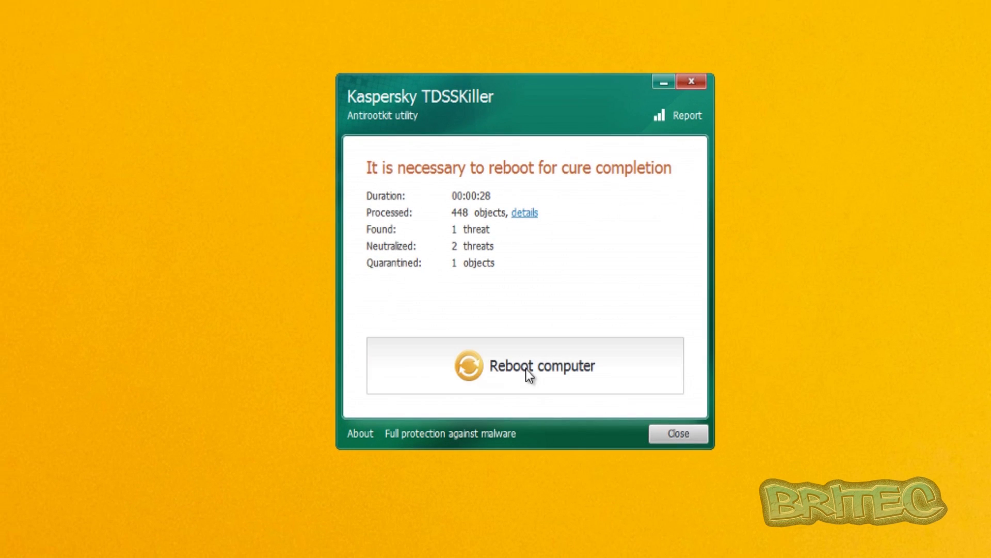
pyautogui.click(525, 369)
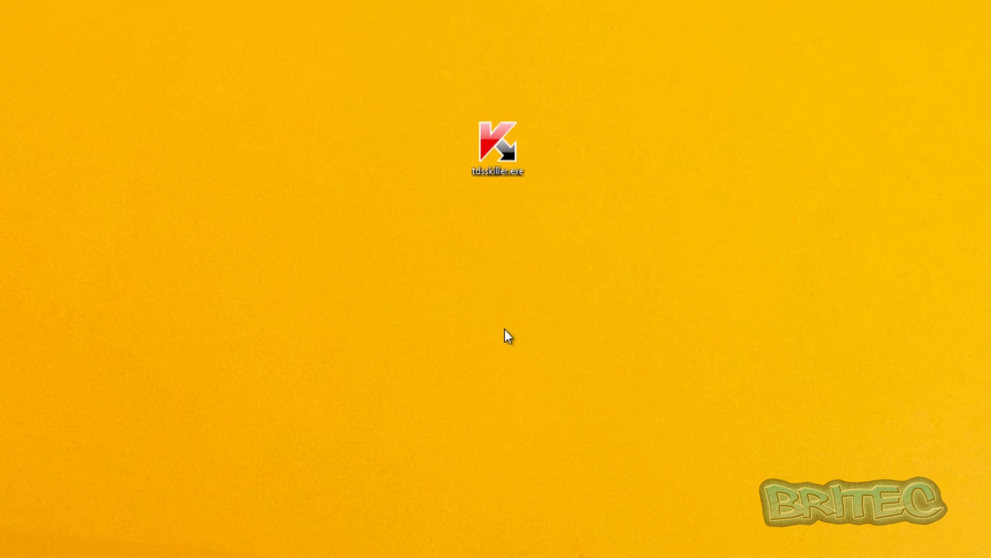
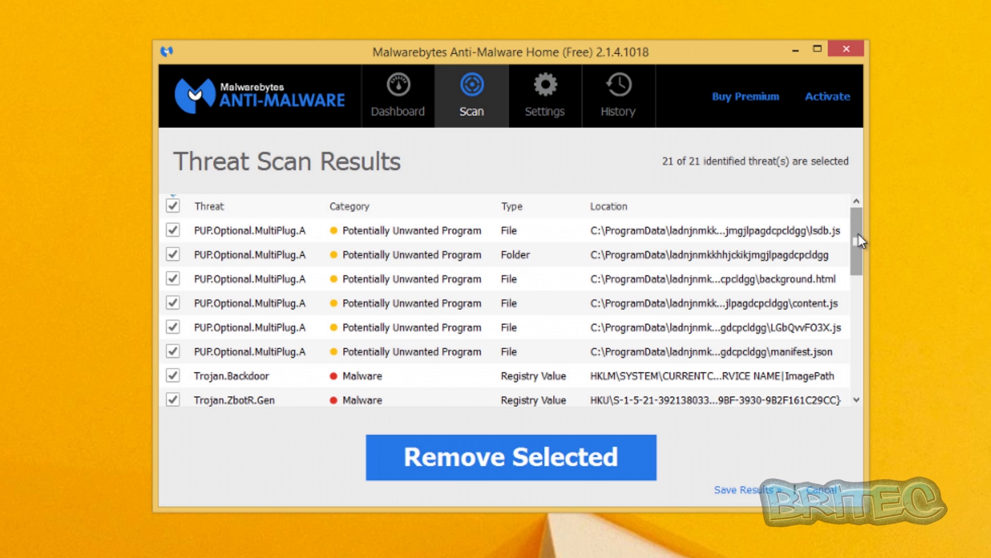
# Examine the full list of threats in the Malwarebytes Threat Scan Results, checking their categories, types and locations.
pyautogui.moveTo(858, 235); pyautogui.dragTo(860, 242)
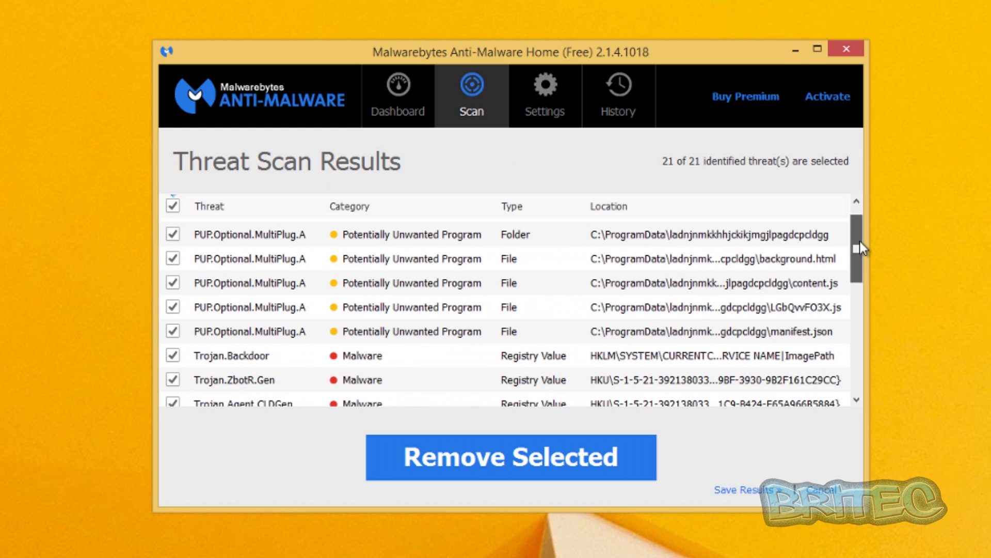
pyautogui.moveTo(860, 241); pyautogui.dragTo(854, 305)
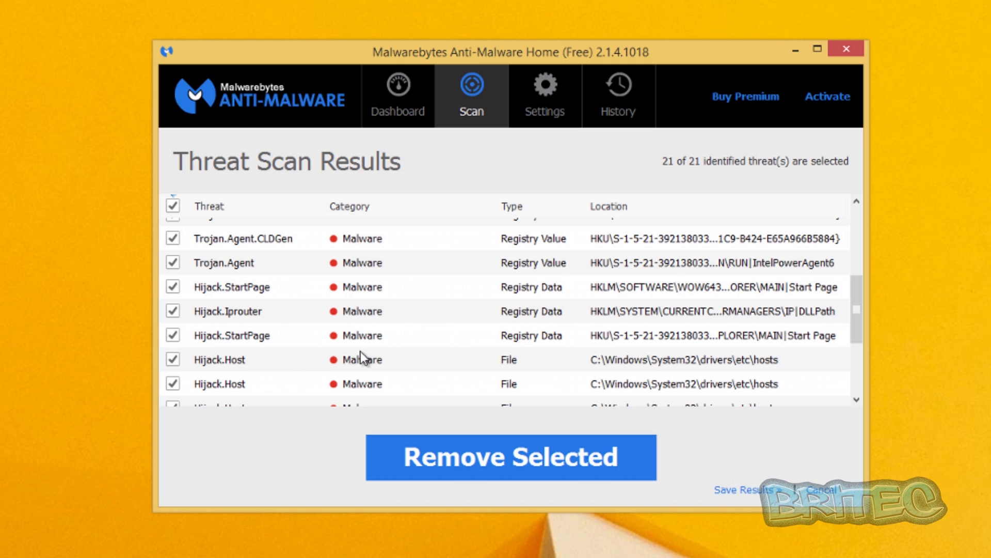
pyautogui.scroll(-2, 340, 361)
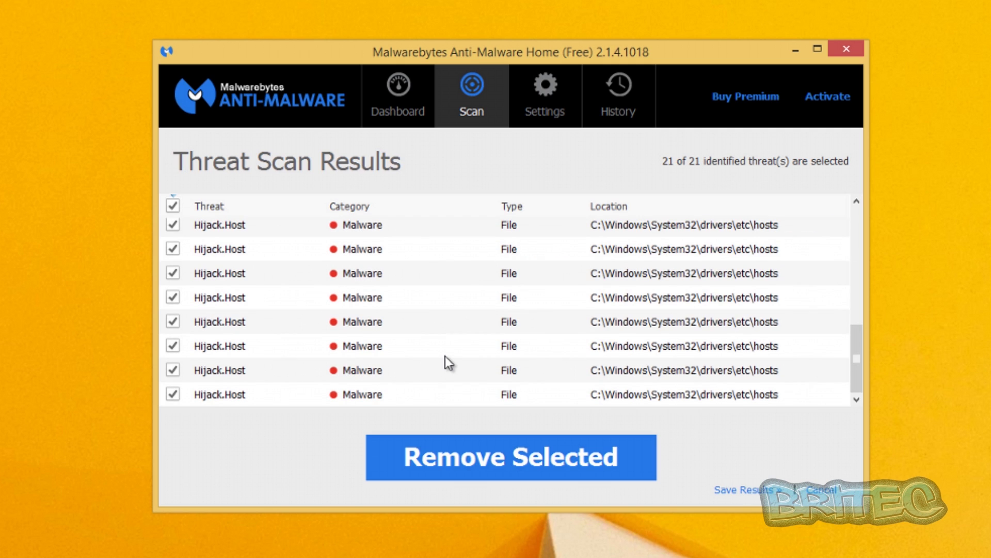
pyautogui.scroll(5, 447, 356)
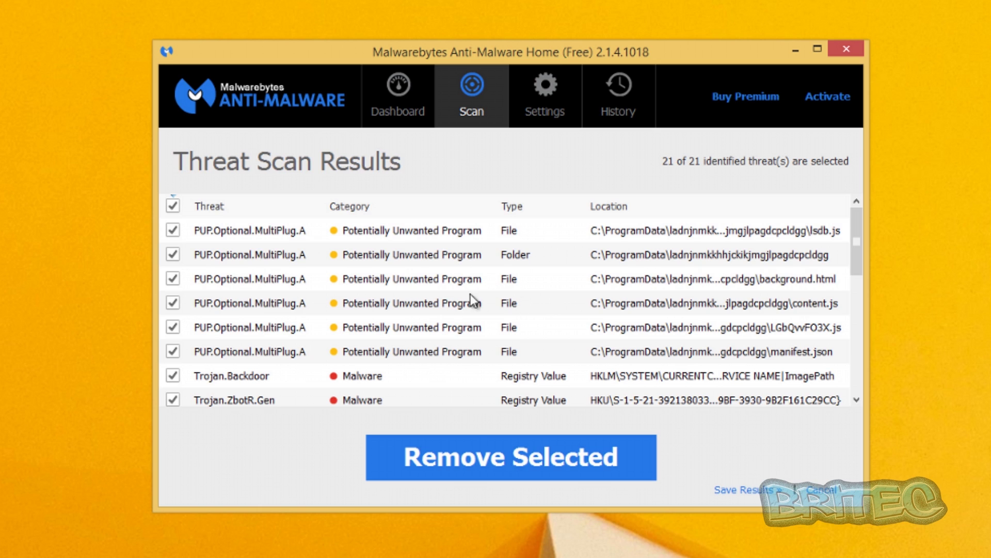
pyautogui.scroll(-5, 626, 287)
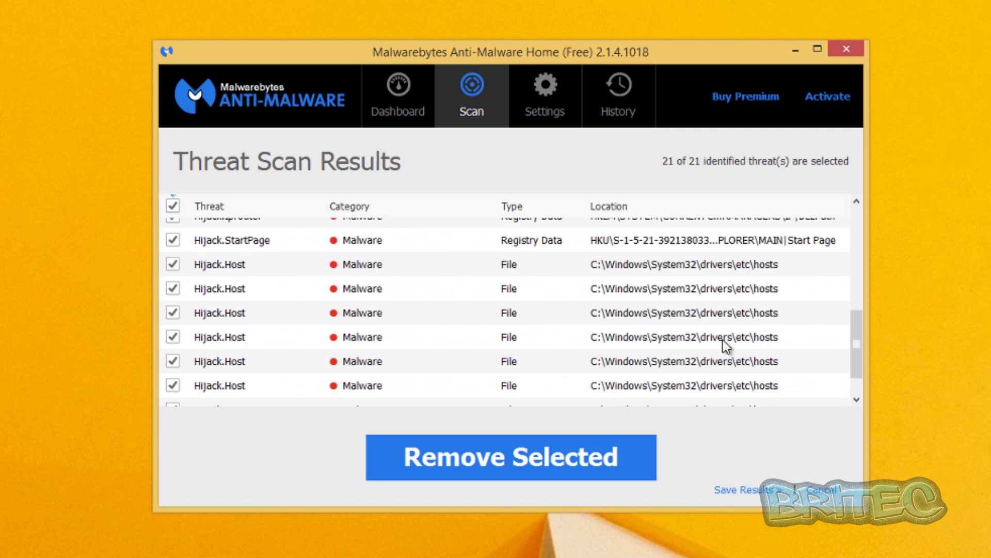
pyautogui.scroll(5, 758, 365)
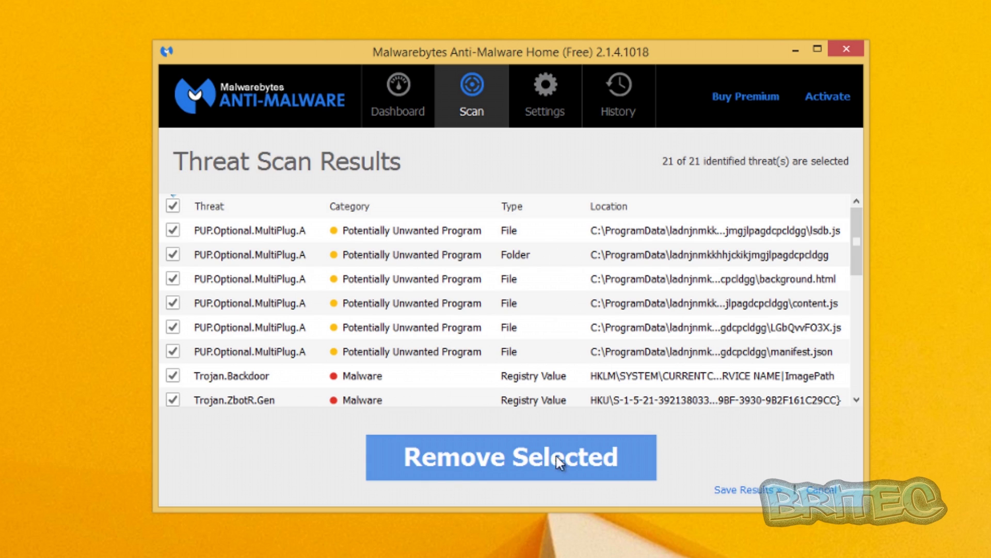
pyautogui.moveTo(863, 242); pyautogui.dragTo(859, 300)
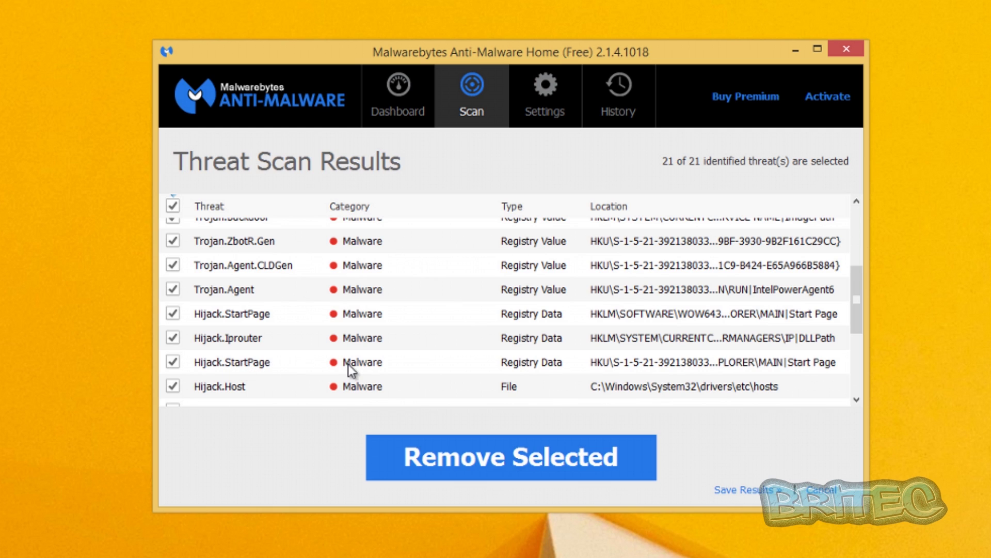
pyautogui.scroll(2, 339, 364)
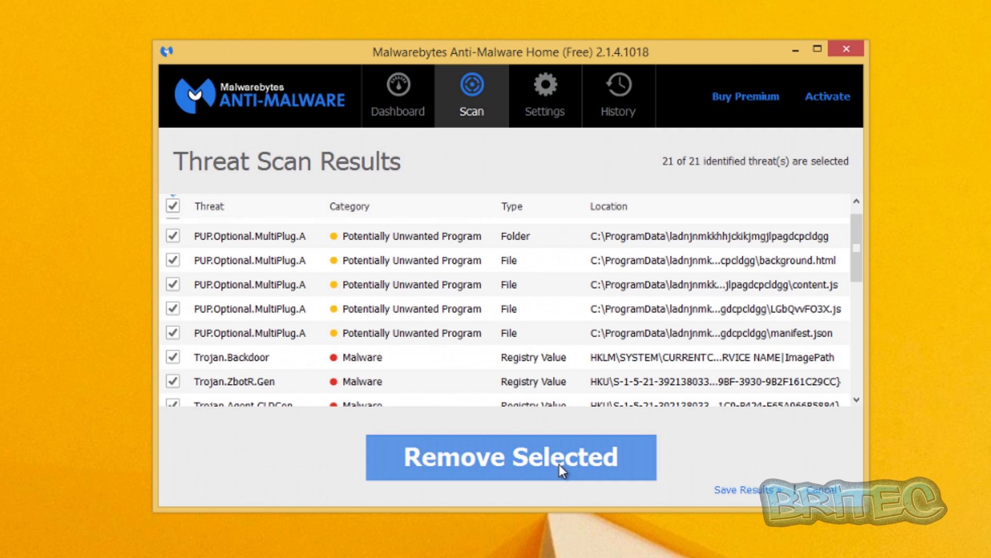
# Remove all selected Malwarebytes threats and restart the computer, continuing past the lock screen to the Start screen.
pyautogui.click(521, 457)
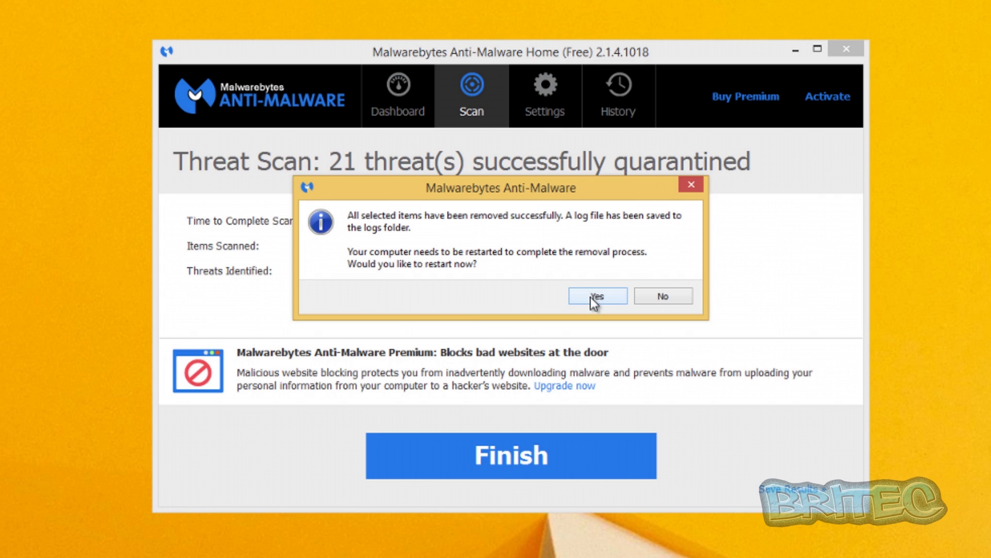
pyautogui.click(593, 297)
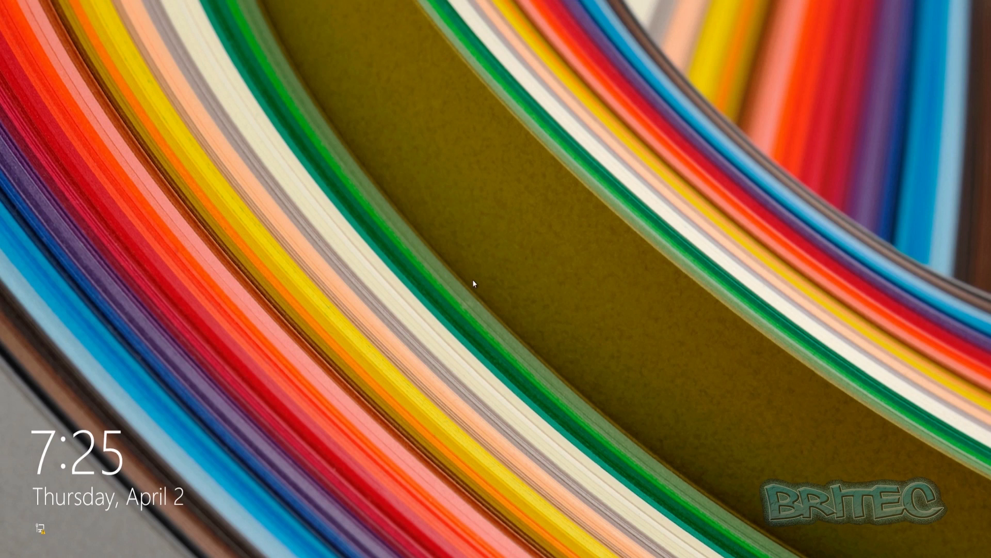
pyautogui.click(474, 281)
pyautogui.click(478, 274)
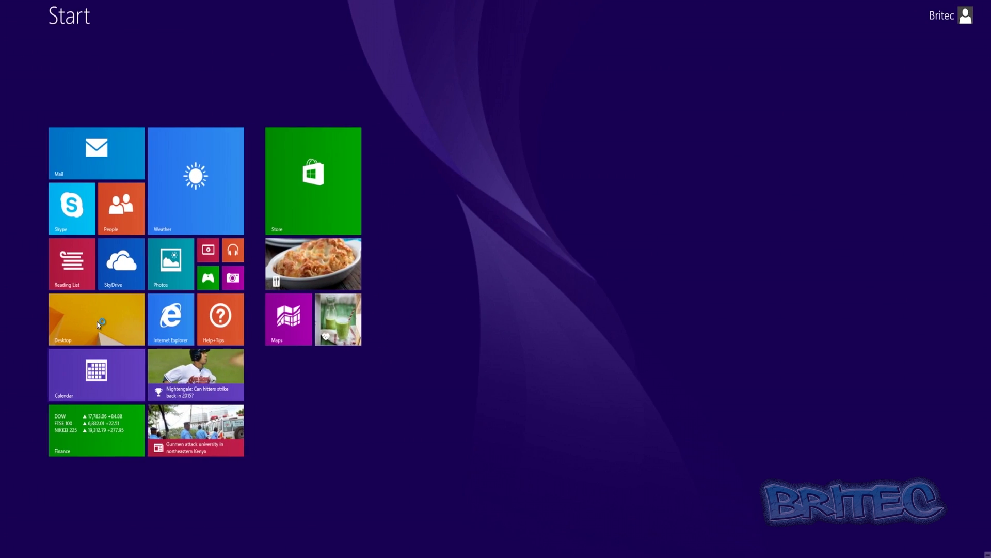
# Switch from the Start screen to the desktop and move the TDSSKiller icon next to the AdwCleaner icon.
pyautogui.click(96, 325)
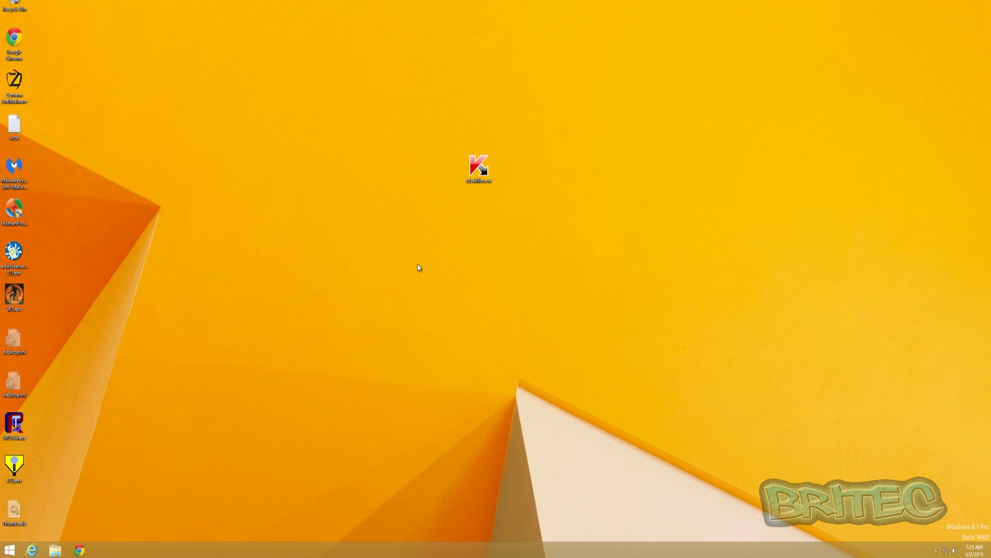
pyautogui.moveTo(123, 330); pyautogui.dragTo(63, 266)
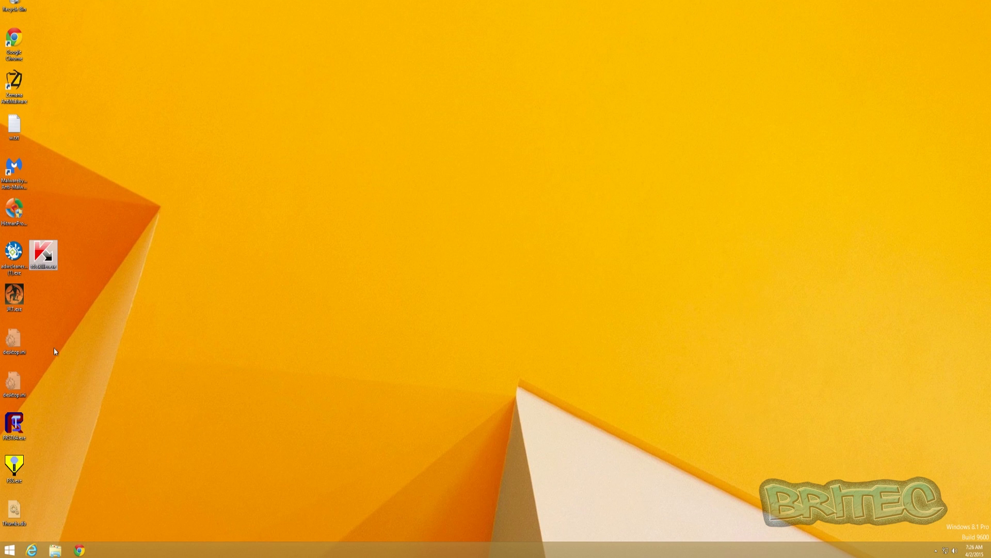
# Open Google Chrome and check its list of installed extensions for anything unwanted.
pyautogui.click(82, 551)
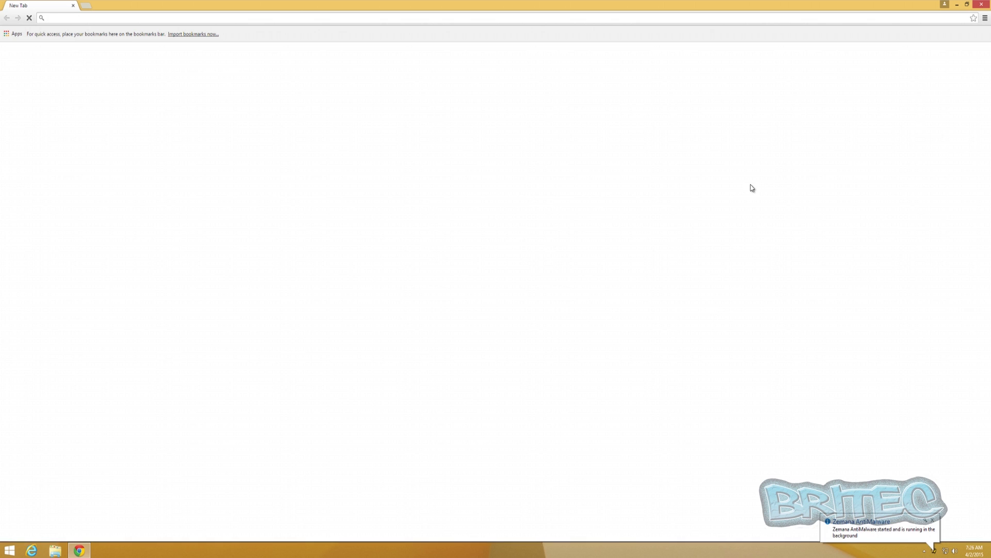
pyautogui.click(985, 18)
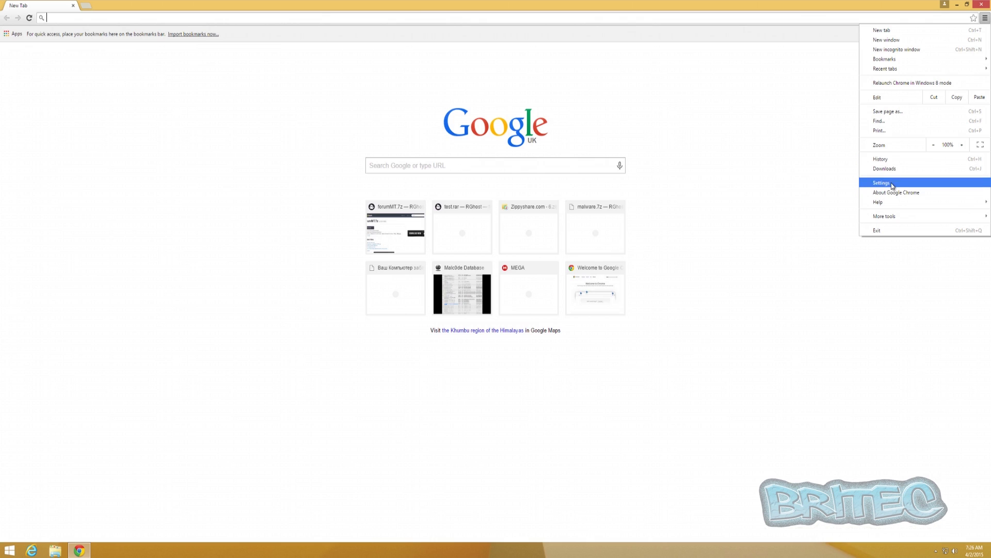
pyautogui.click(892, 185)
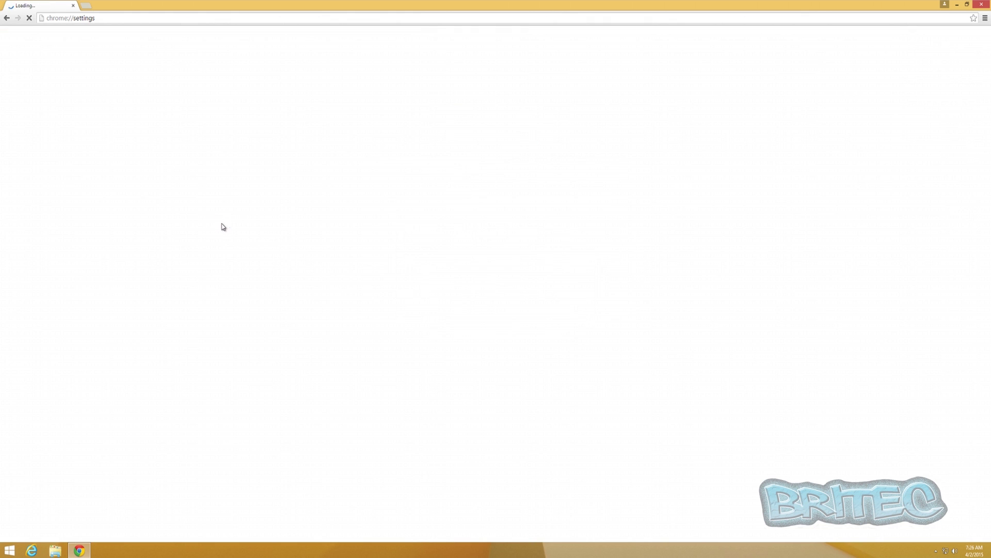
pyautogui.click(22, 69)
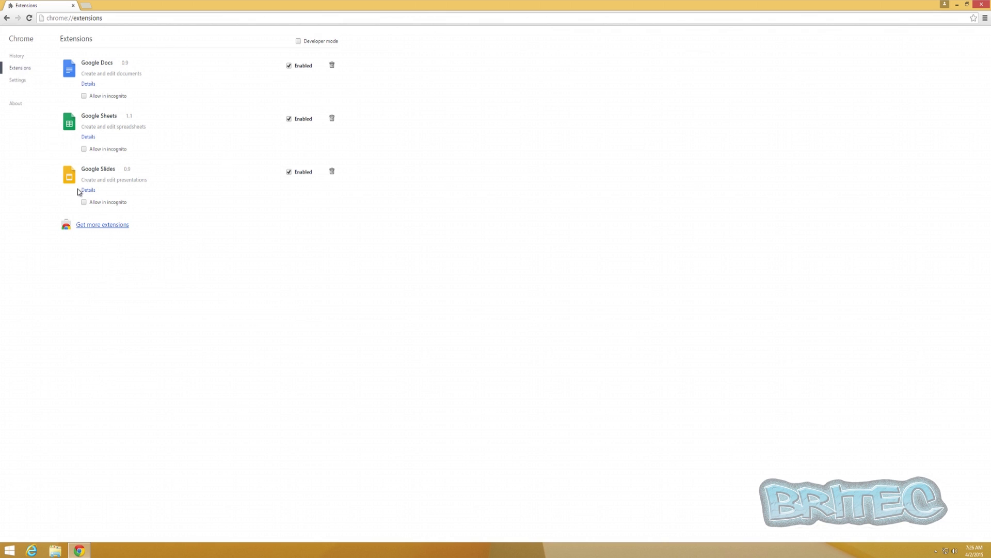
# Reset Chrome's settings to their original defaults from the advanced settings, and close the browser.
pyautogui.click(20, 81)
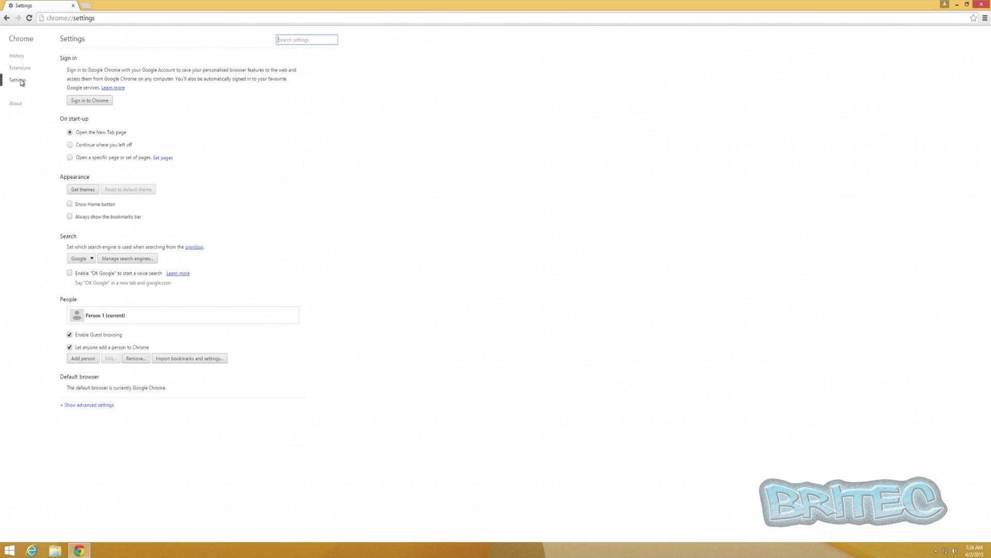
pyautogui.click(85, 405)
pyautogui.scroll(-5, 270, 360)
pyautogui.scroll(-5, 270, 360)
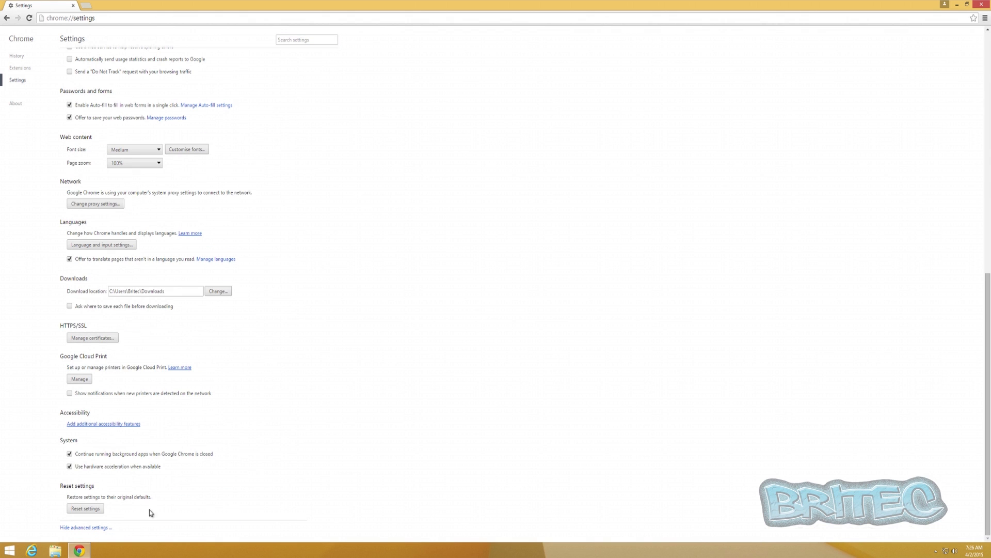
pyautogui.click(88, 511)
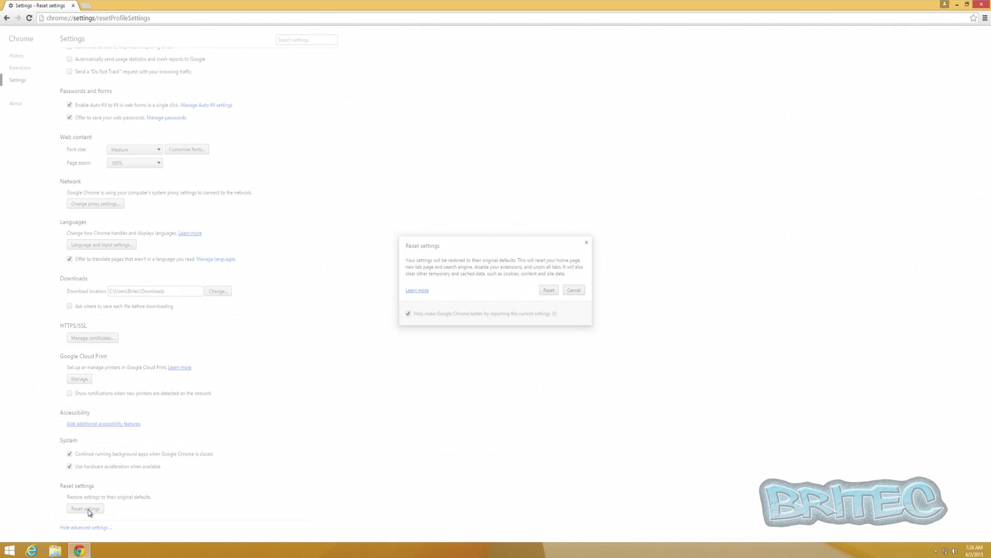
pyautogui.click(408, 318)
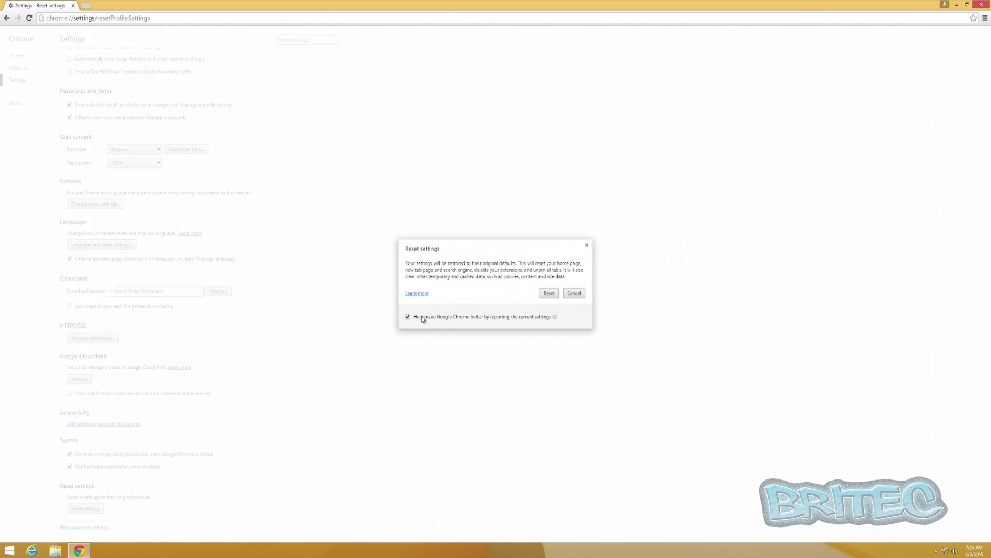
pyautogui.click(549, 294)
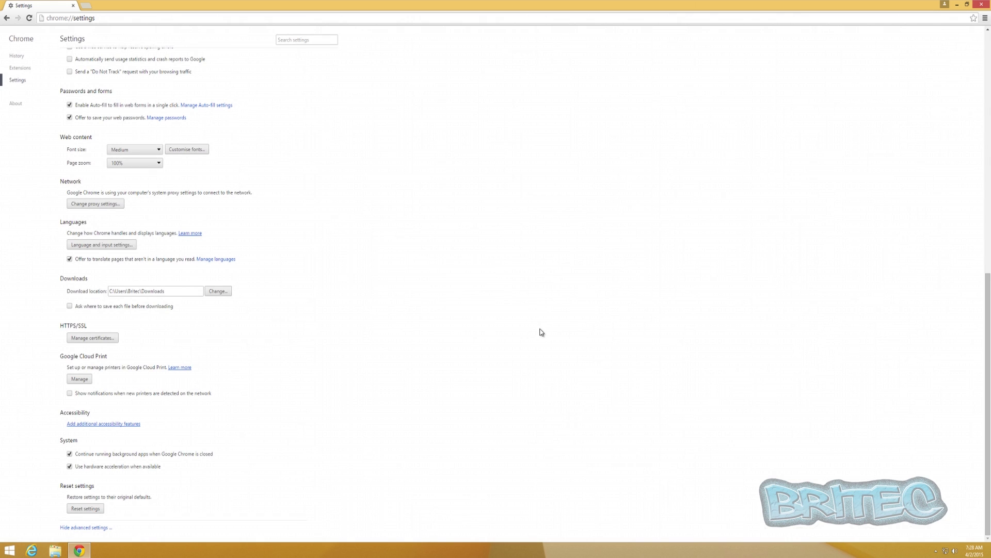
pyautogui.click(983, 7)
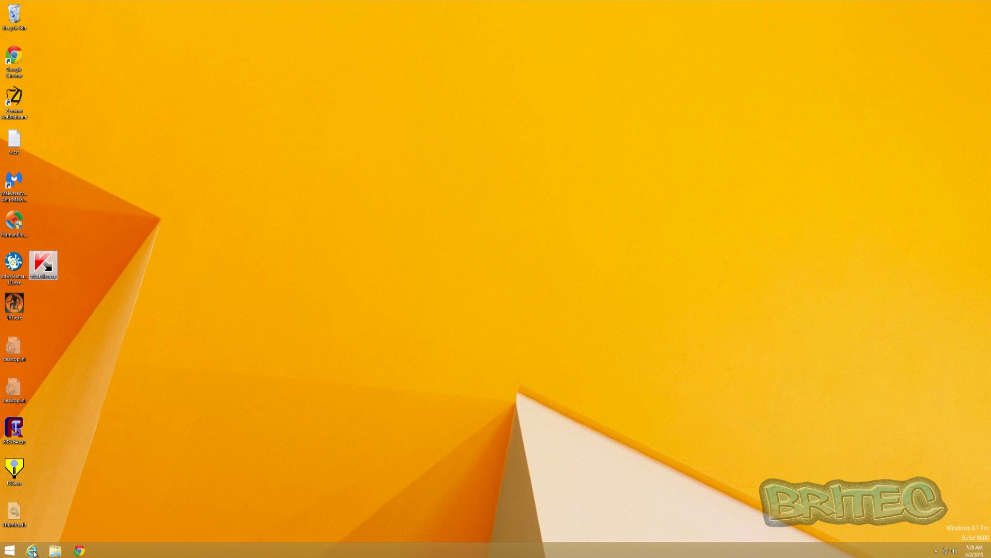
# Reset all Internet Explorer settings to default, including deletion of personal settings, and close the browser with all its tabs.
pyautogui.click(32, 550)
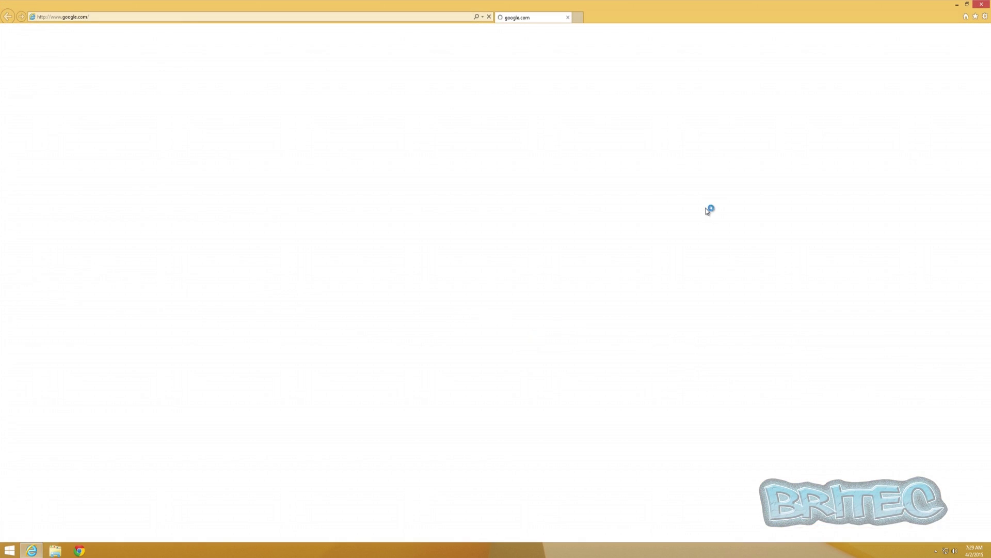
pyautogui.click(985, 17)
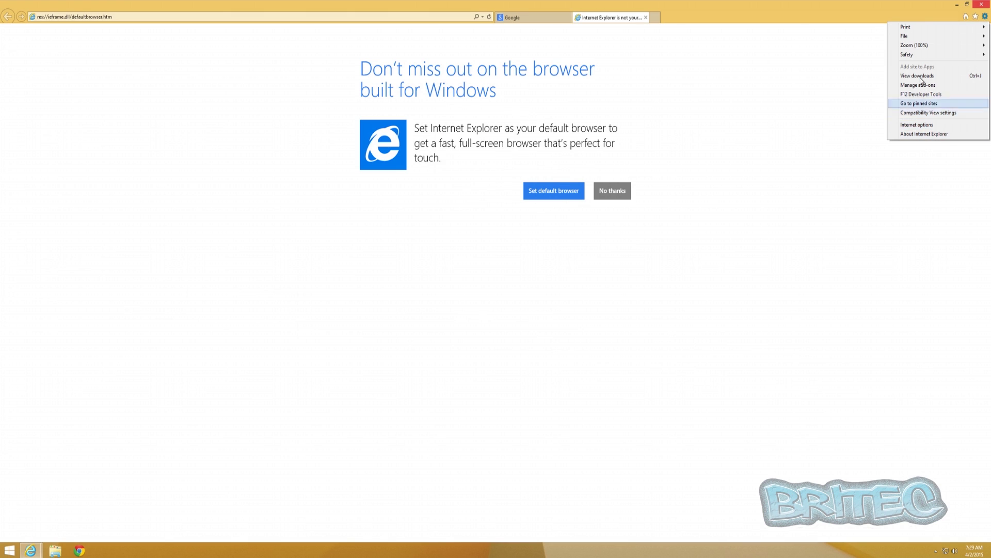
pyautogui.click(918, 124)
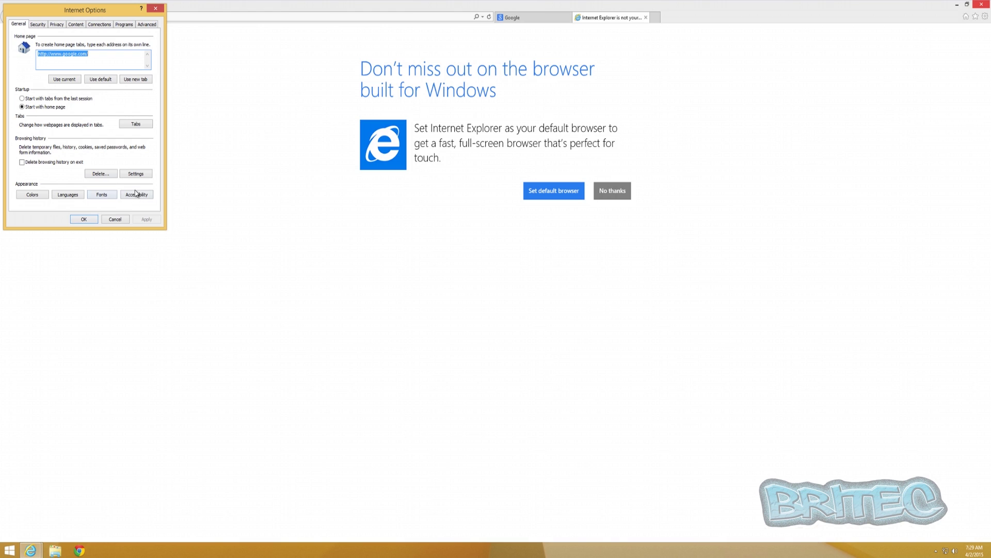
pyautogui.click(146, 27)
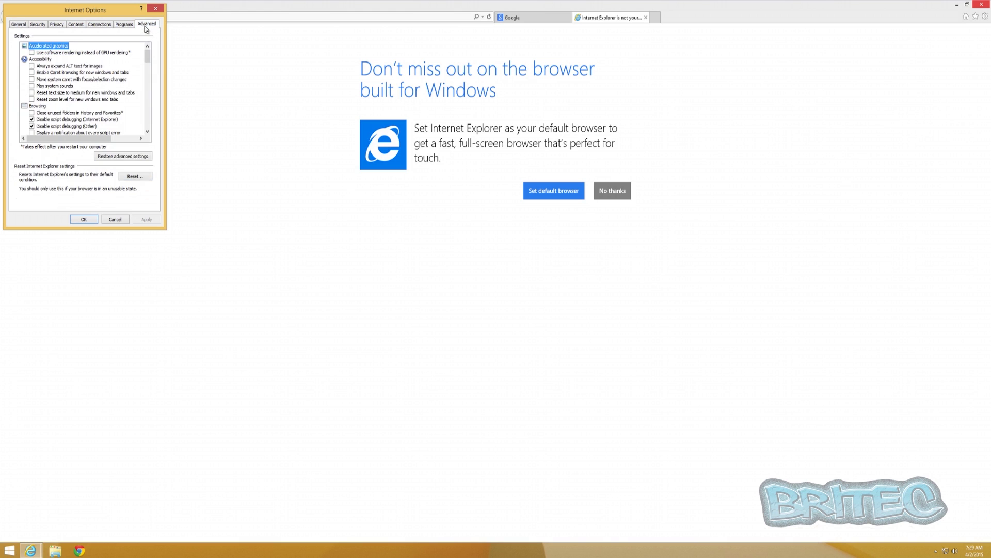
pyautogui.click(121, 178)
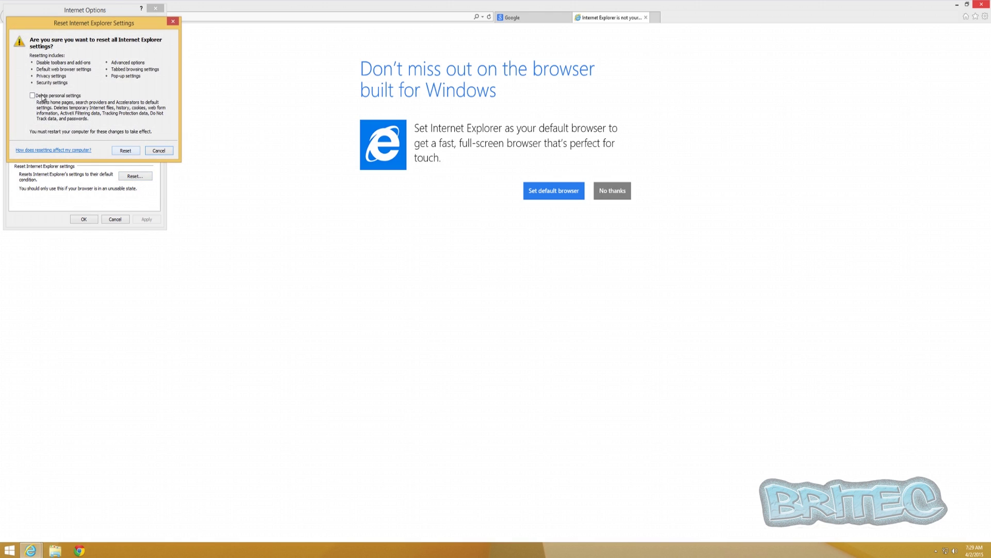
pyautogui.click(125, 150)
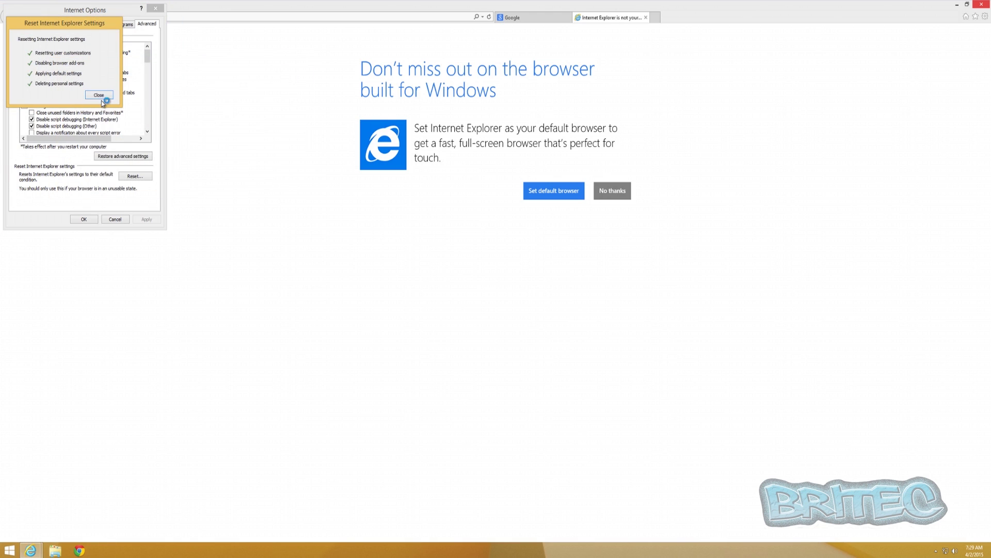
pyautogui.click(101, 97)
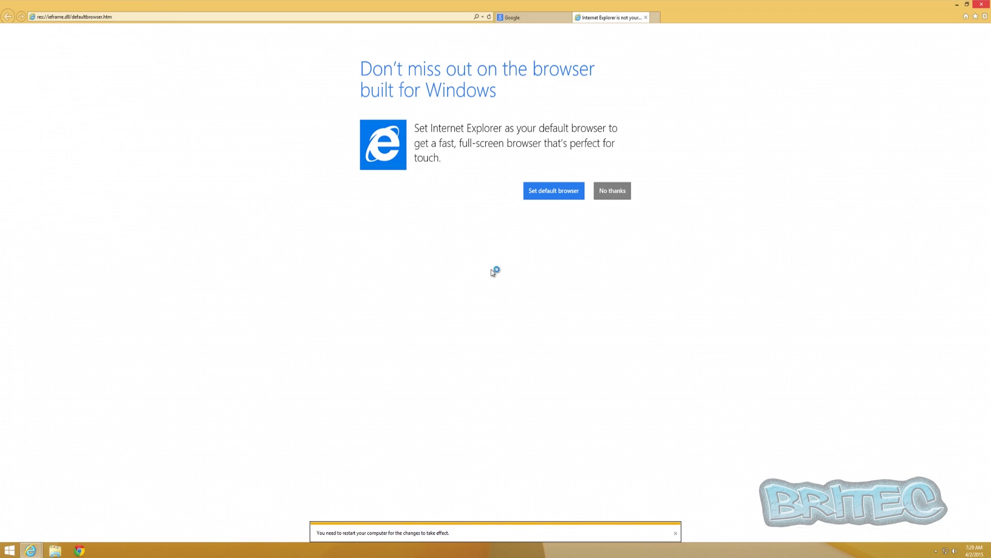
pyautogui.click(982, 4)
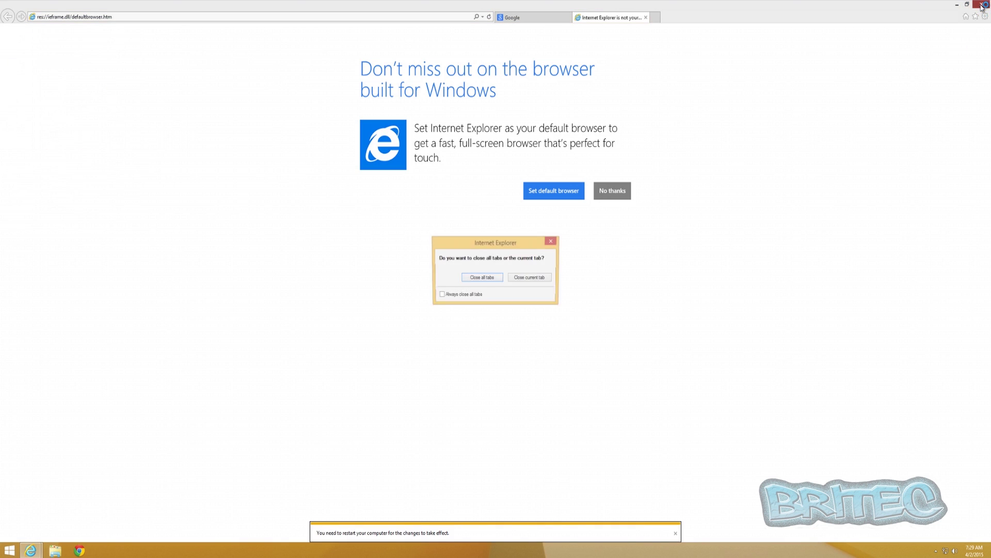
pyautogui.click(480, 279)
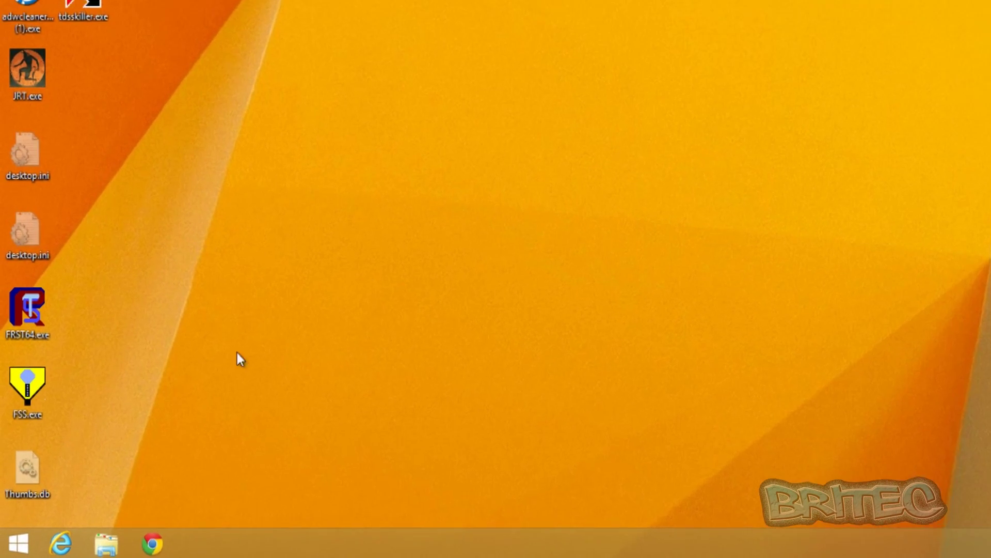
# In File Explorer's Folder Options, enable Hide protected operating system files (Recommended), apply it, and close the window.
pyautogui.rightClick(19, 543)
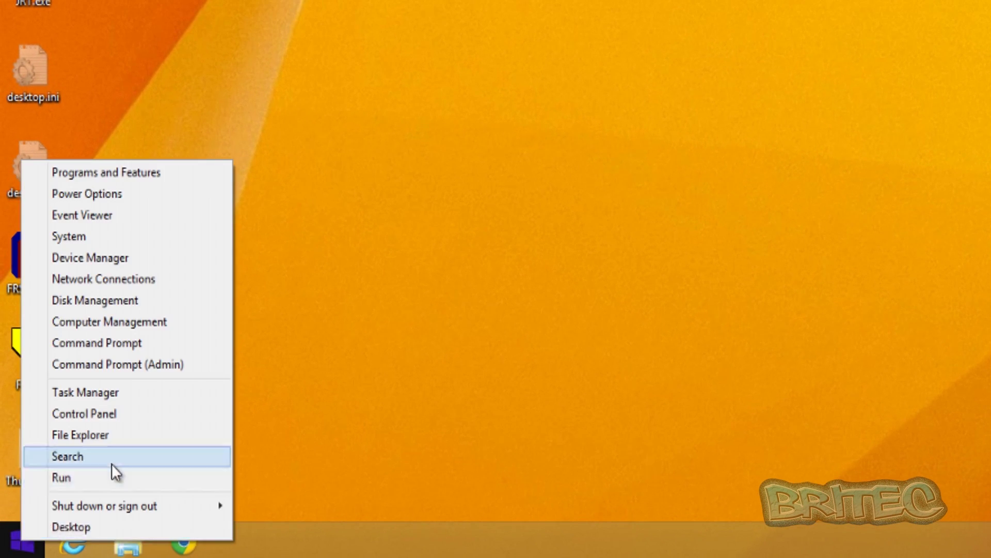
pyautogui.click(109, 439)
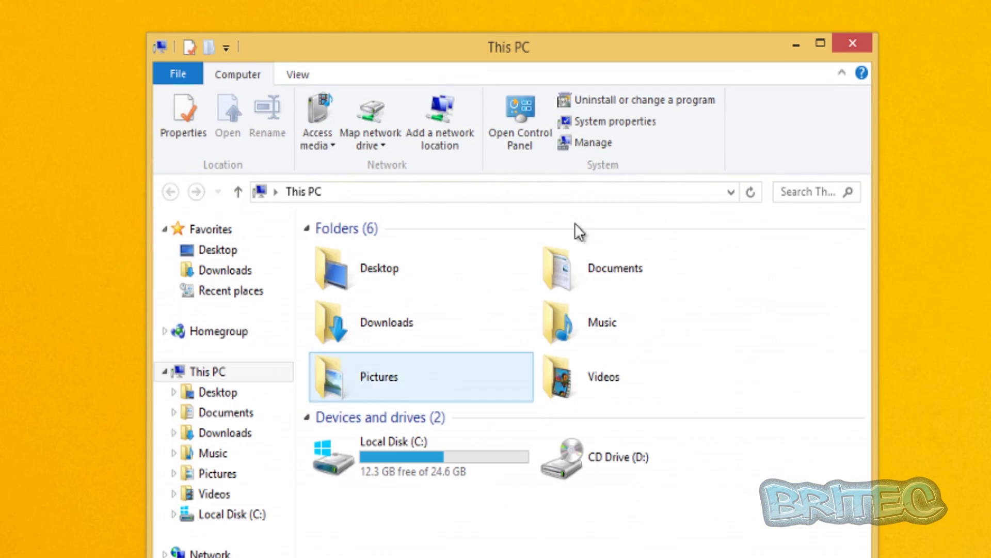
pyautogui.click(302, 75)
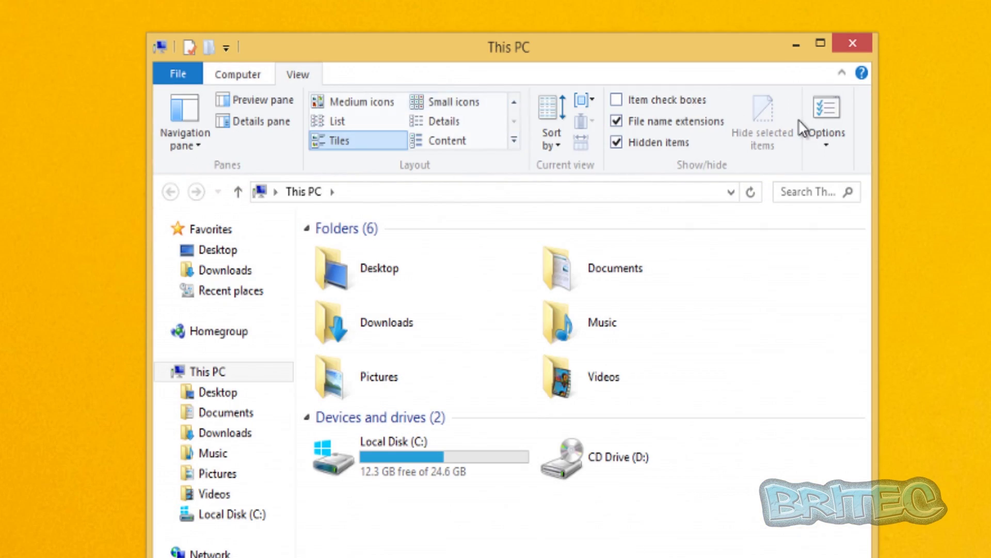
pyautogui.click(828, 133)
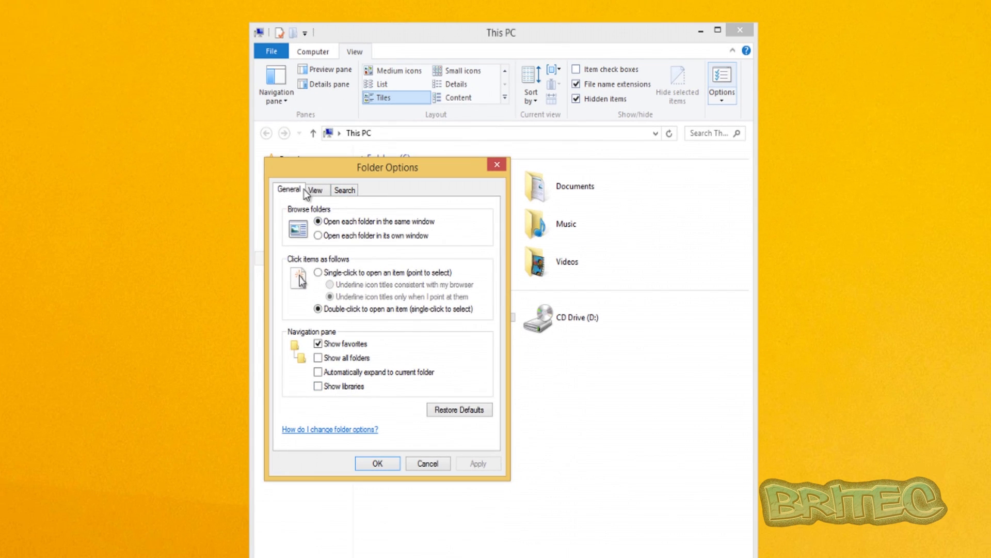
pyautogui.click(311, 190)
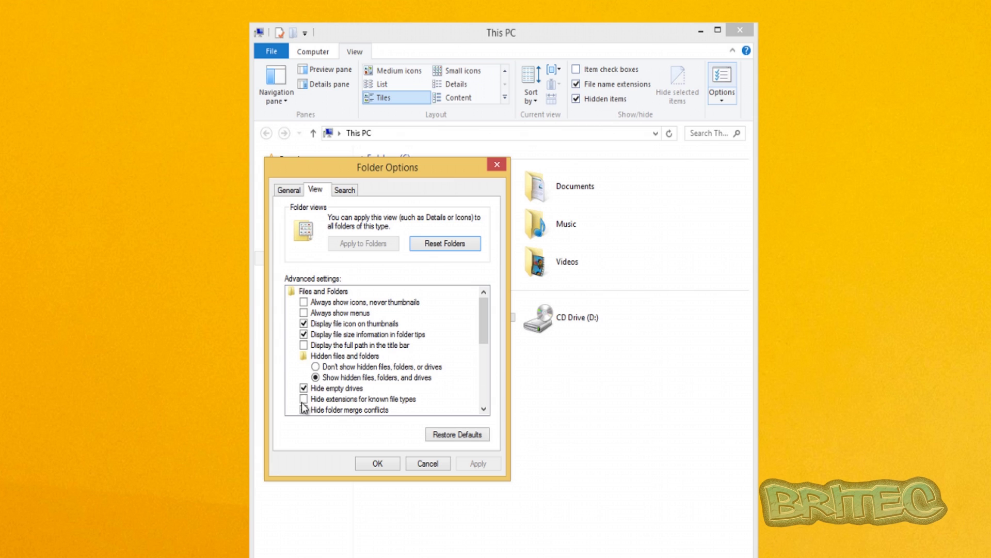
pyautogui.moveTo(488, 327); pyautogui.dragTo(488, 352)
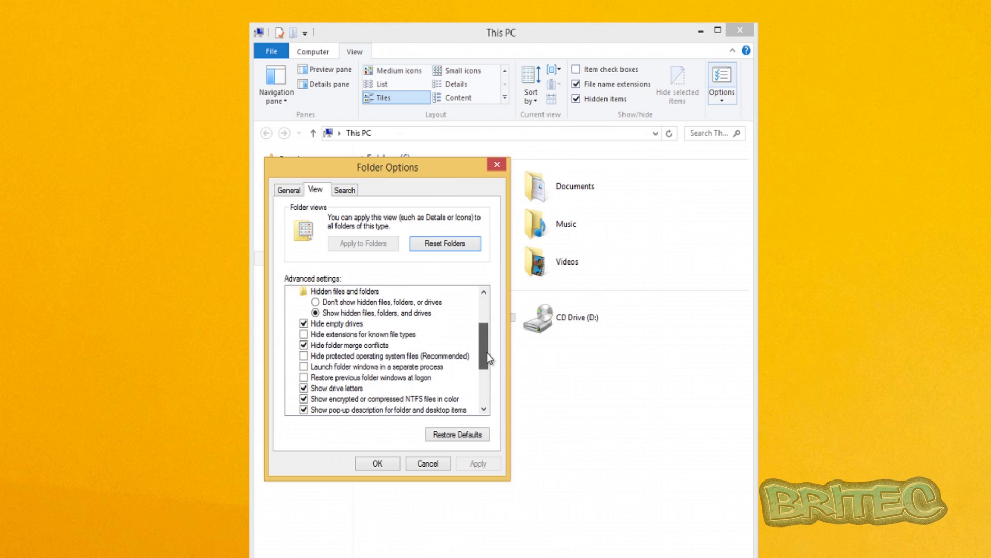
pyautogui.click(304, 355)
pyautogui.click(376, 467)
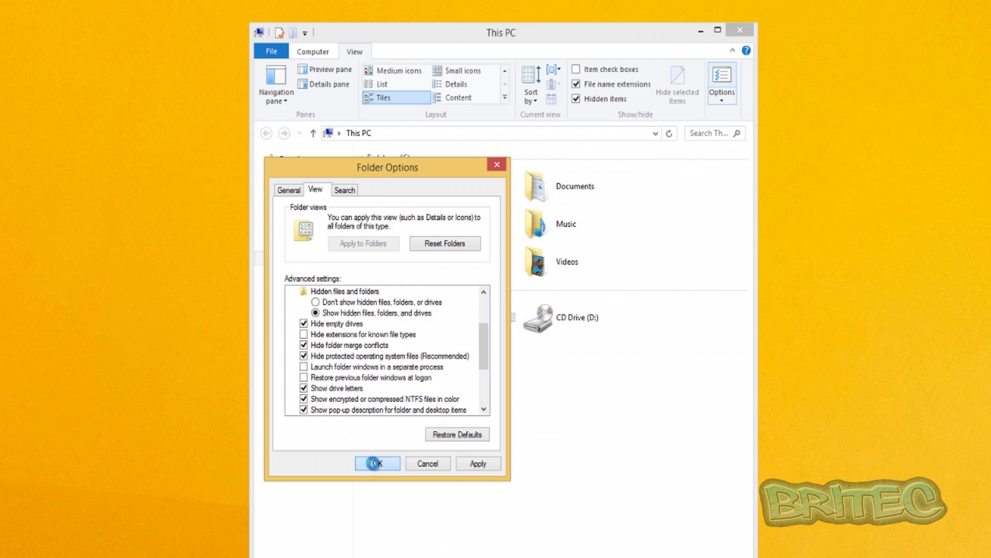
pyautogui.click(748, 32)
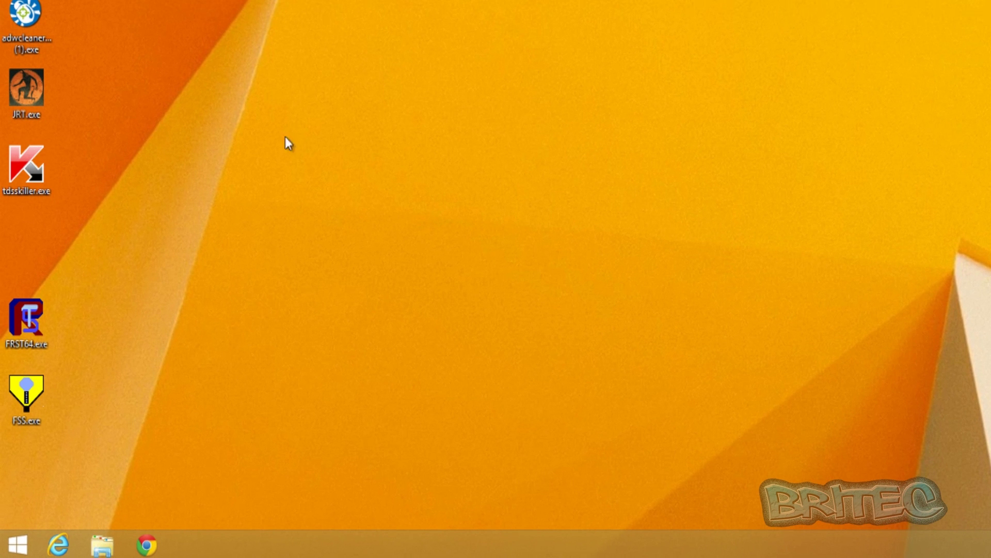
# Open the computer's System properties from File Explorer and bring up its System Protection settings.
pyautogui.rightClick(18, 544)
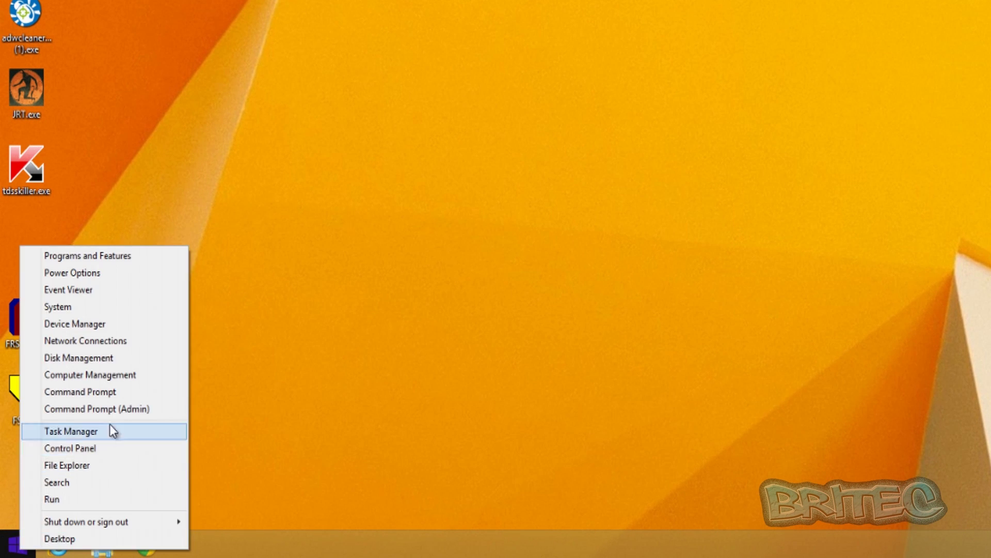
pyautogui.click(91, 465)
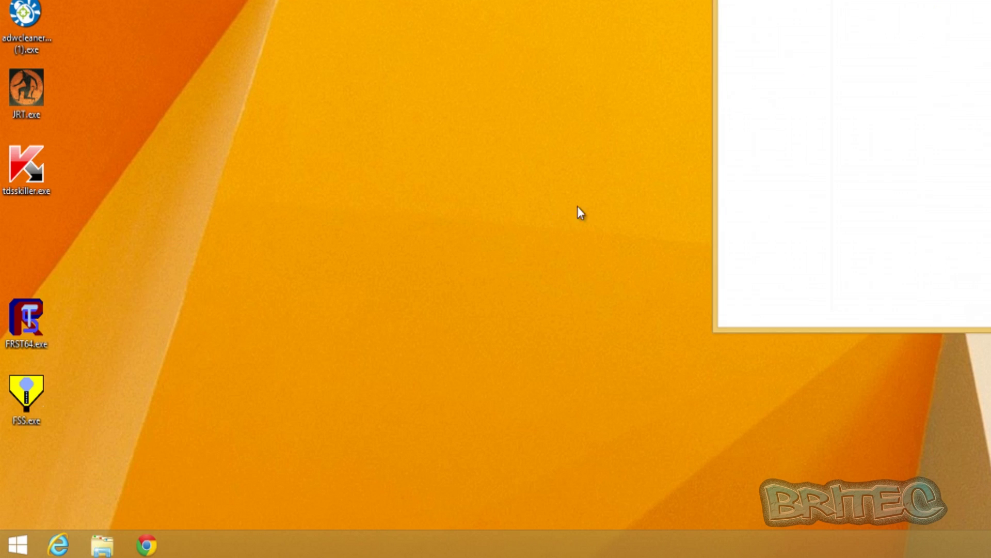
pyautogui.rightClick(869, 35)
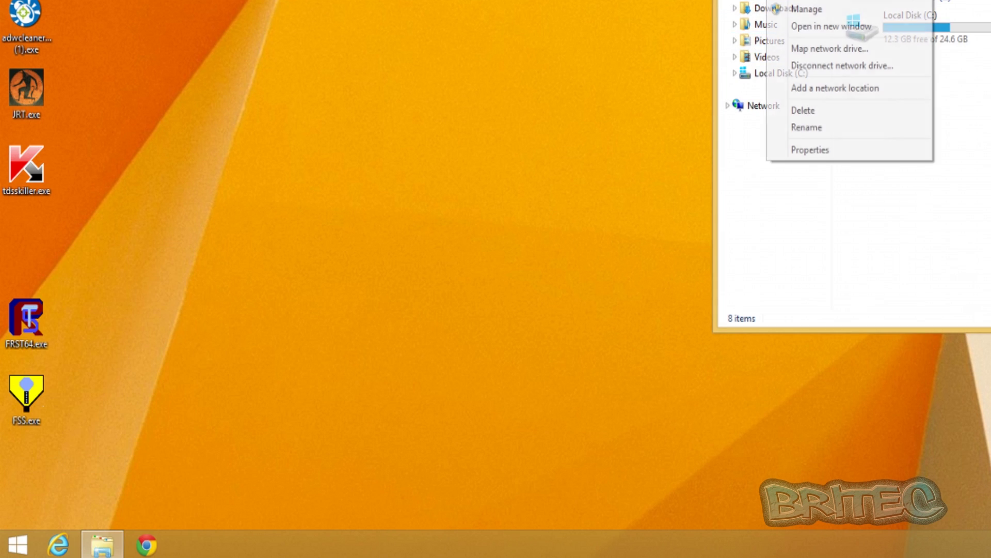
pyautogui.click(834, 151)
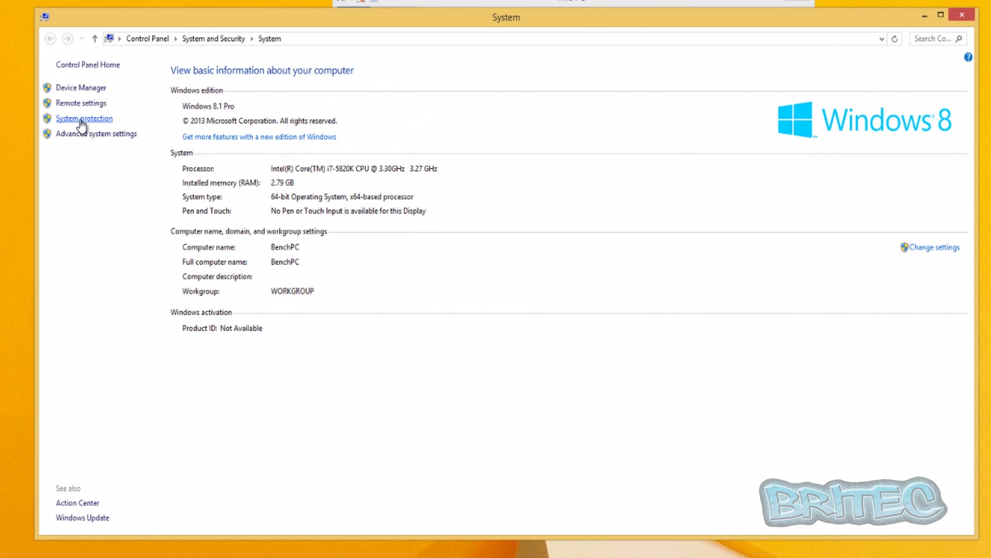
pyautogui.click(81, 120)
pyautogui.moveTo(0, 0); pyautogui.dragTo(280, 70)
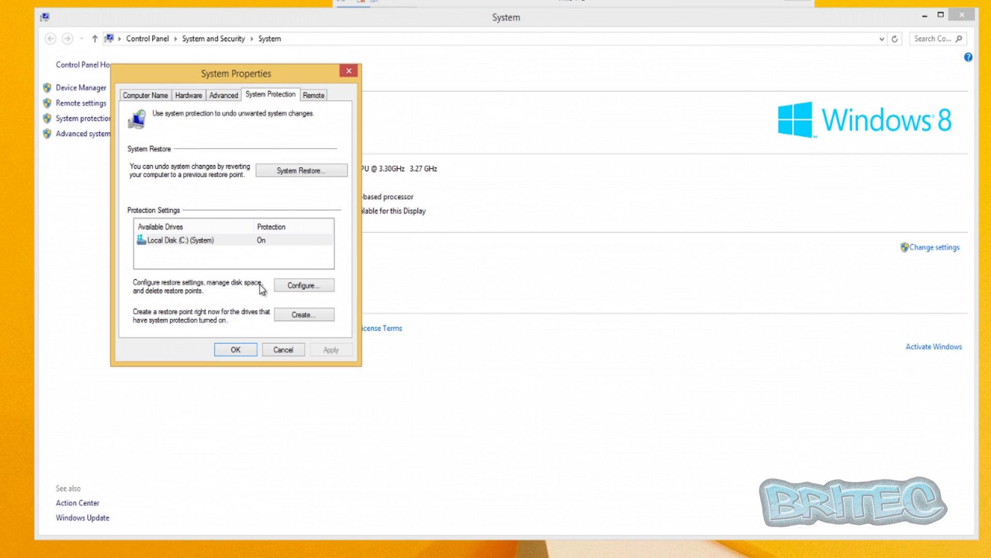
# Delete all restore points for Local Disk (C:), keeping system protection turned on, and accept the drive's protection settings.
pyautogui.click(165, 240)
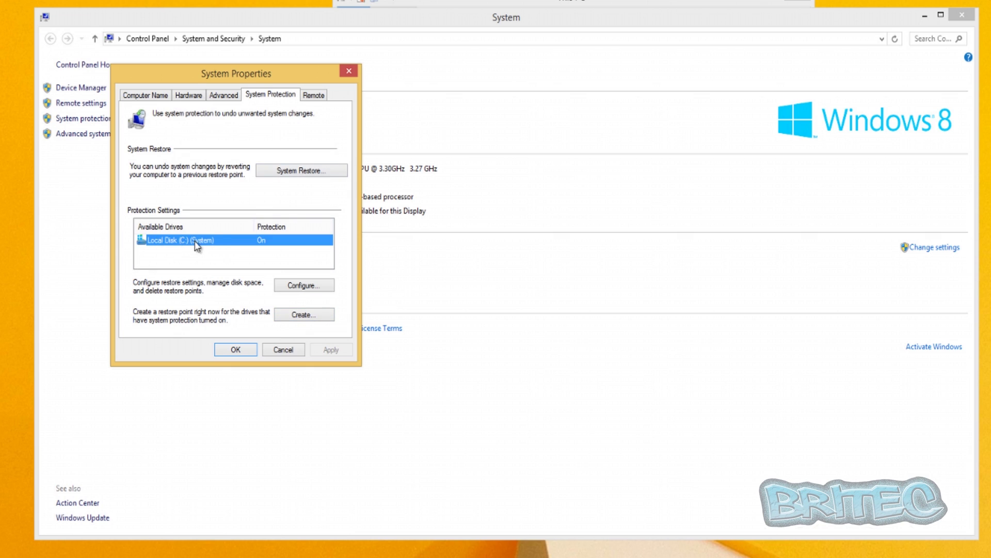
pyautogui.click(289, 285)
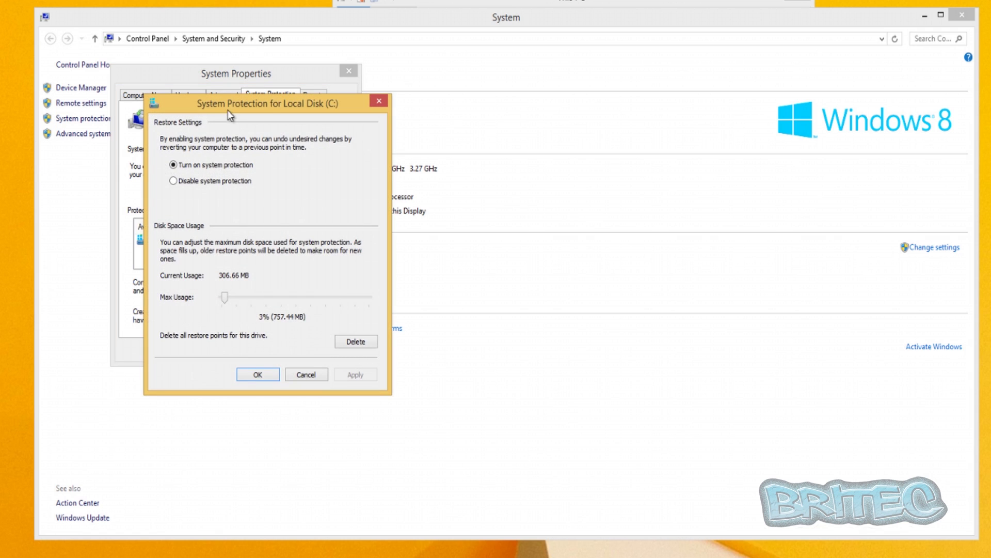
pyautogui.moveTo(227, 109); pyautogui.dragTo(190, 78)
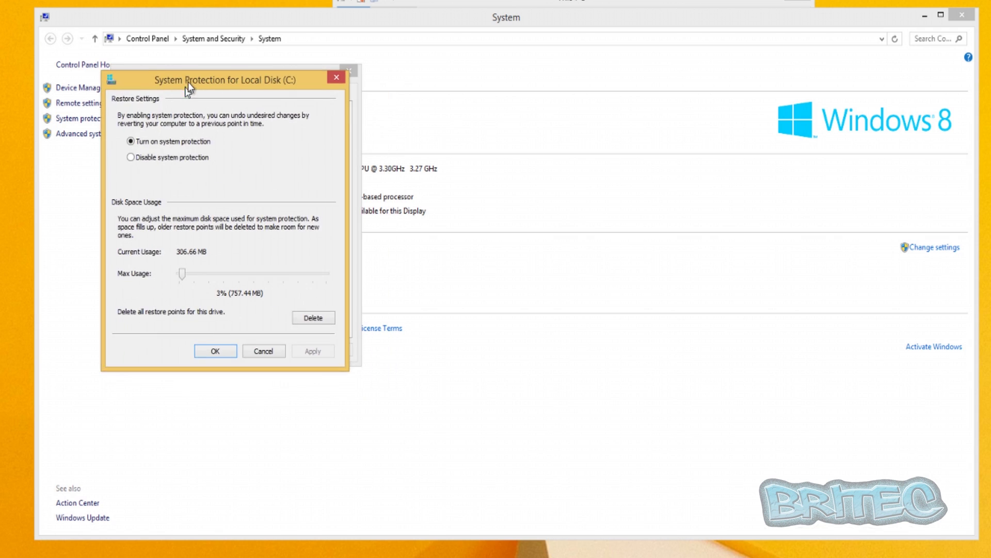
pyautogui.click(318, 310)
pyautogui.click(290, 241)
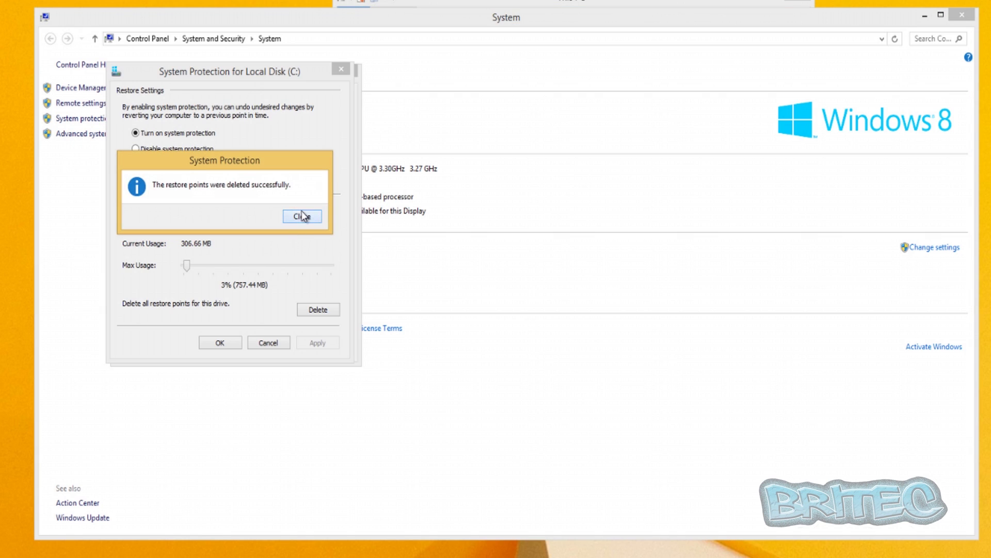
pyautogui.click(303, 216)
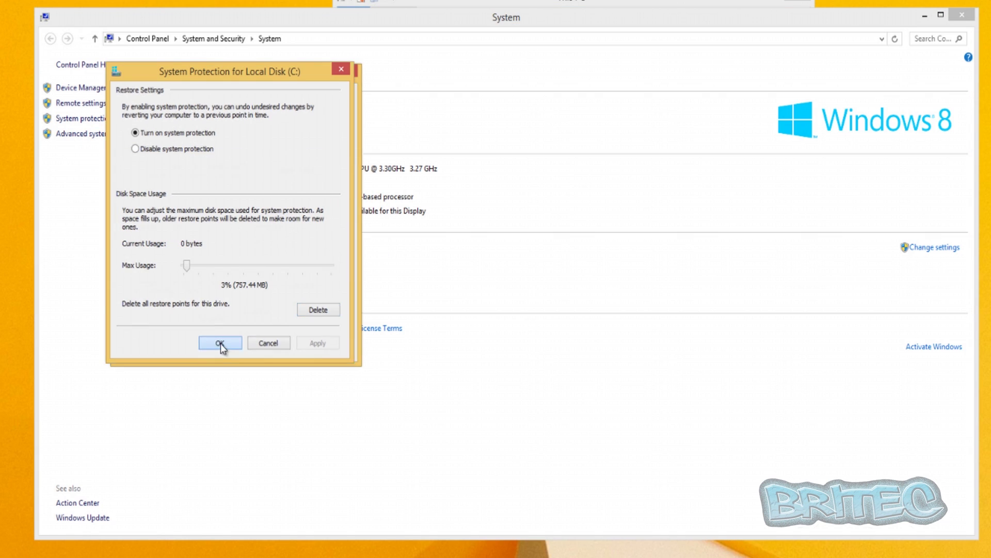
pyautogui.click(221, 344)
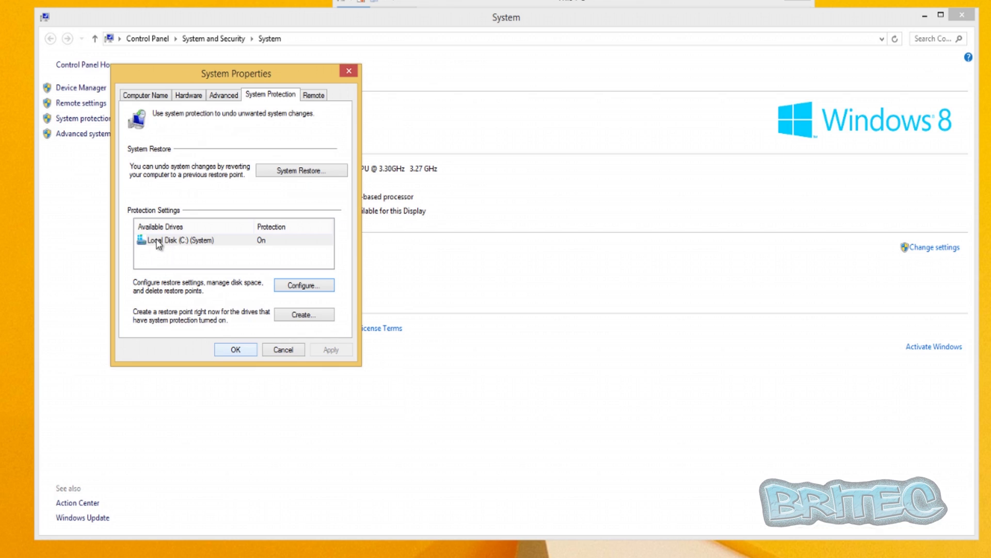
# Create a new restore point with a short identifying description and dismiss the completion message.
pyautogui.click(305, 315)
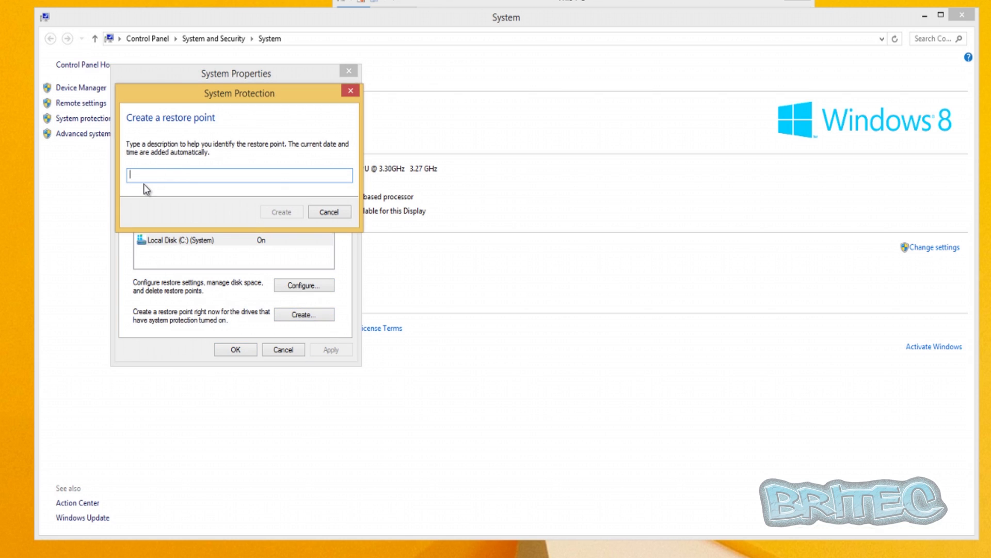
pyautogui.write('de')
pyautogui.write('an')
pyautogui.click(277, 212)
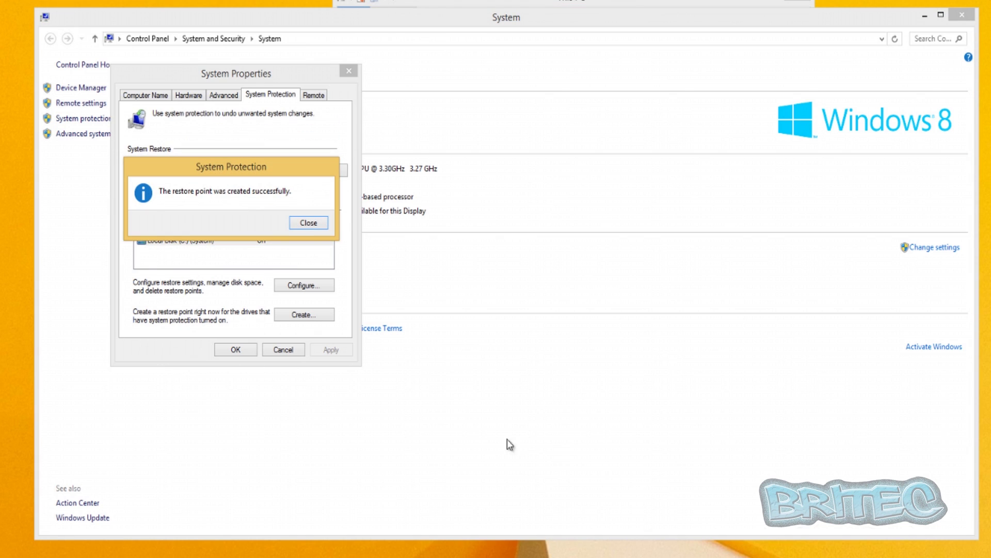
pyautogui.click(310, 223)
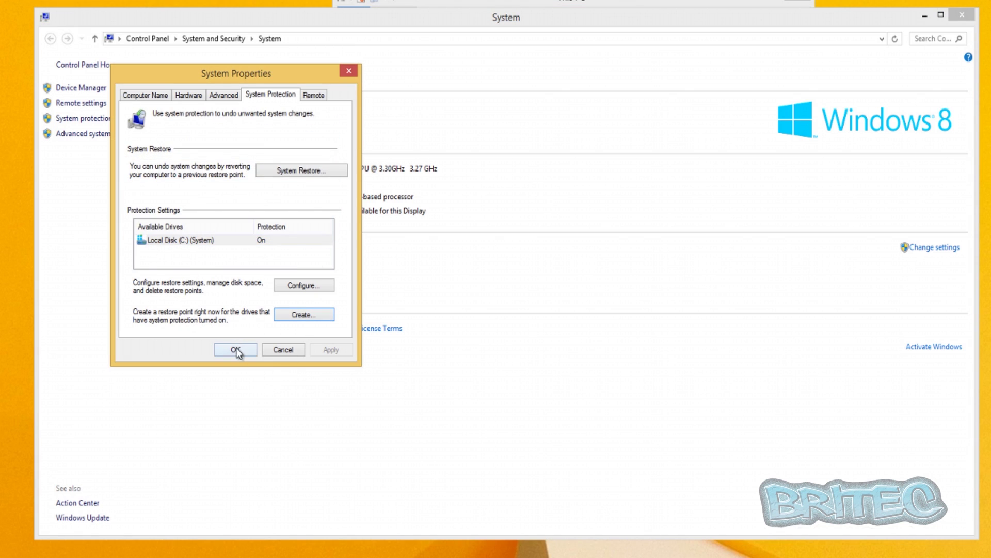
# Accept System Properties, and close the System and File Explorer windows to return to the desktop.
pyautogui.click(236, 350)
pyautogui.click(953, 17)
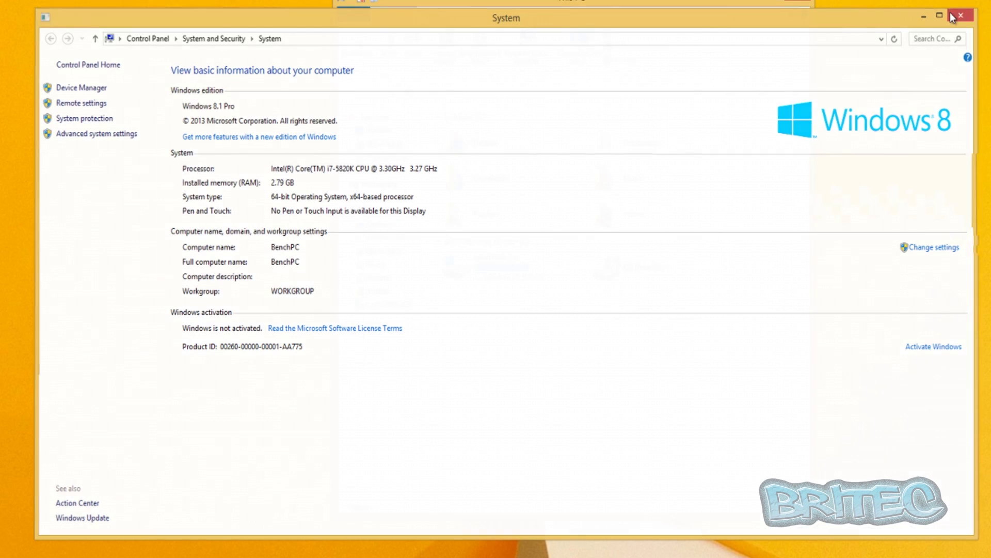
pyautogui.click(800, 4)
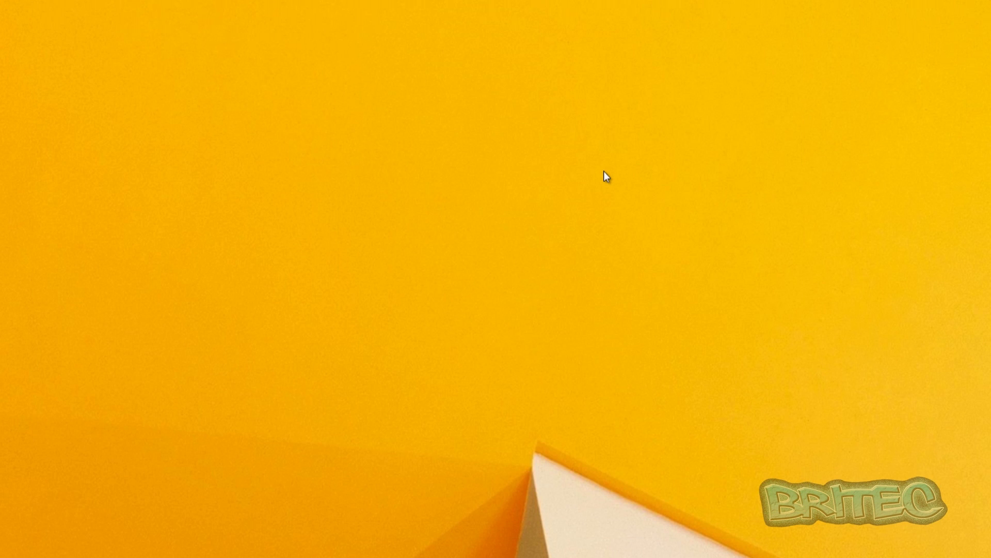